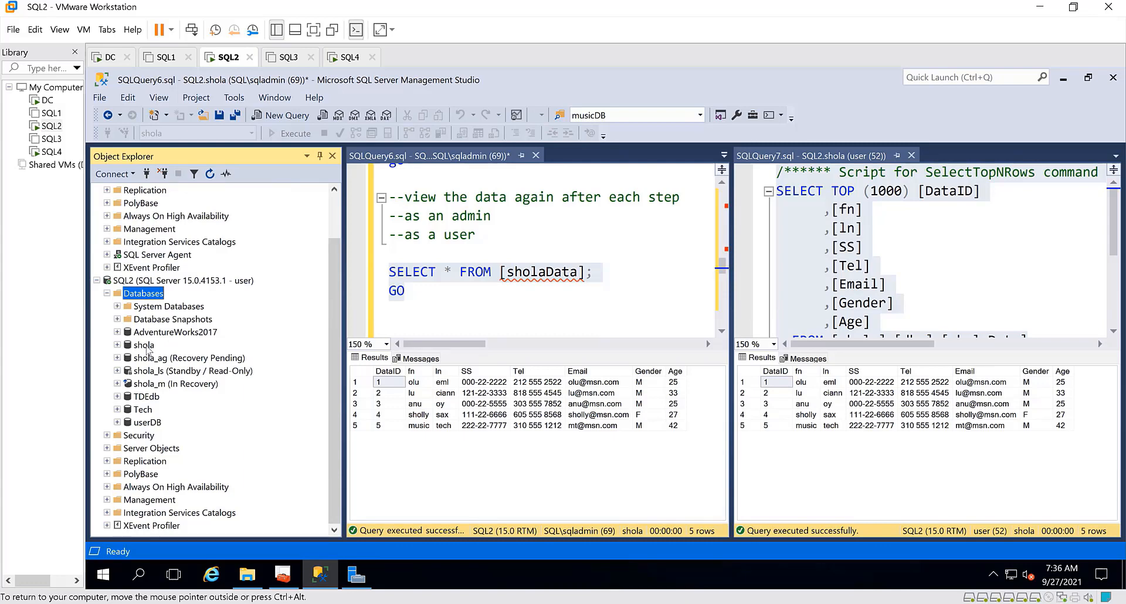
Check whether the user login can expand the AdventureWorks2017, TDEdb, Tech and shola databases.
{"action": "left_click", "coordinate": [130, 348]}
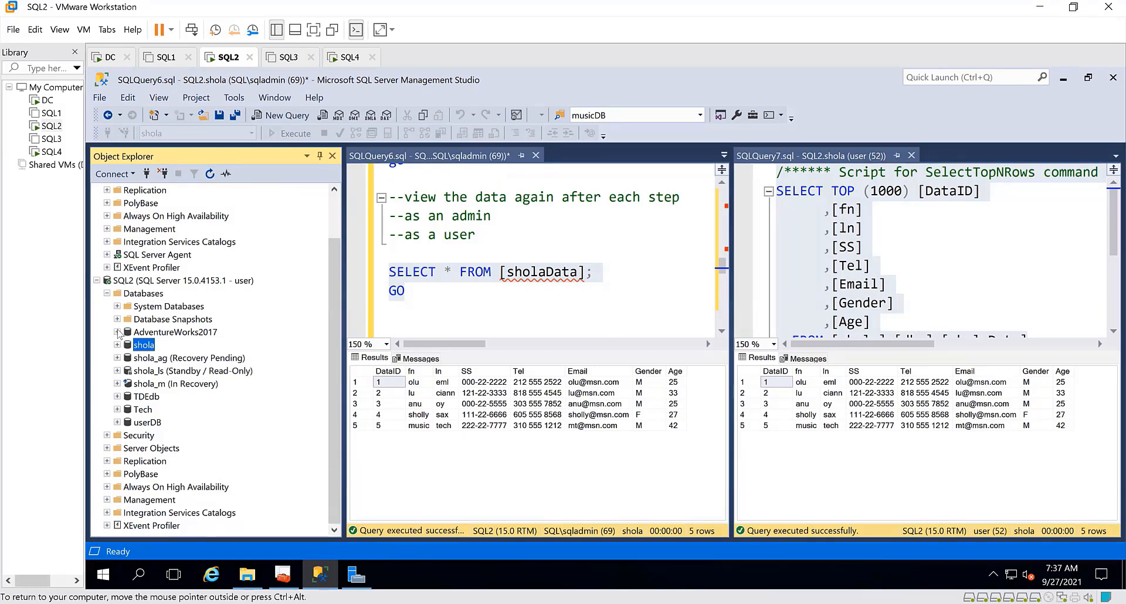
{"action": "left_click", "coordinate": [117, 332]}
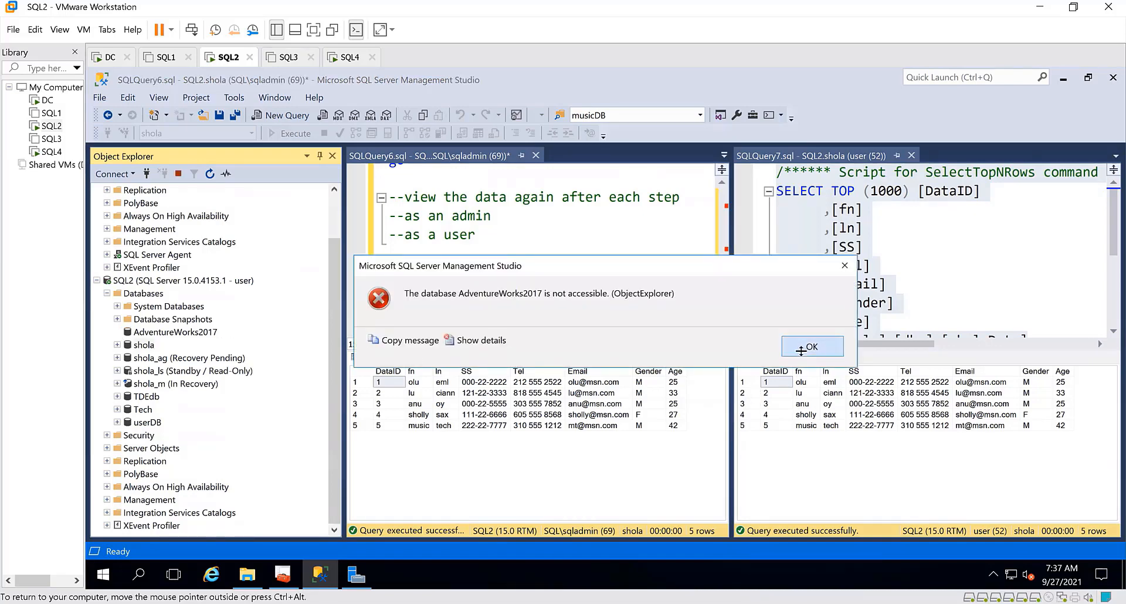
{"action": "left_click", "coordinate": [812, 347]}
{"action": "left_click", "coordinate": [117, 397]}
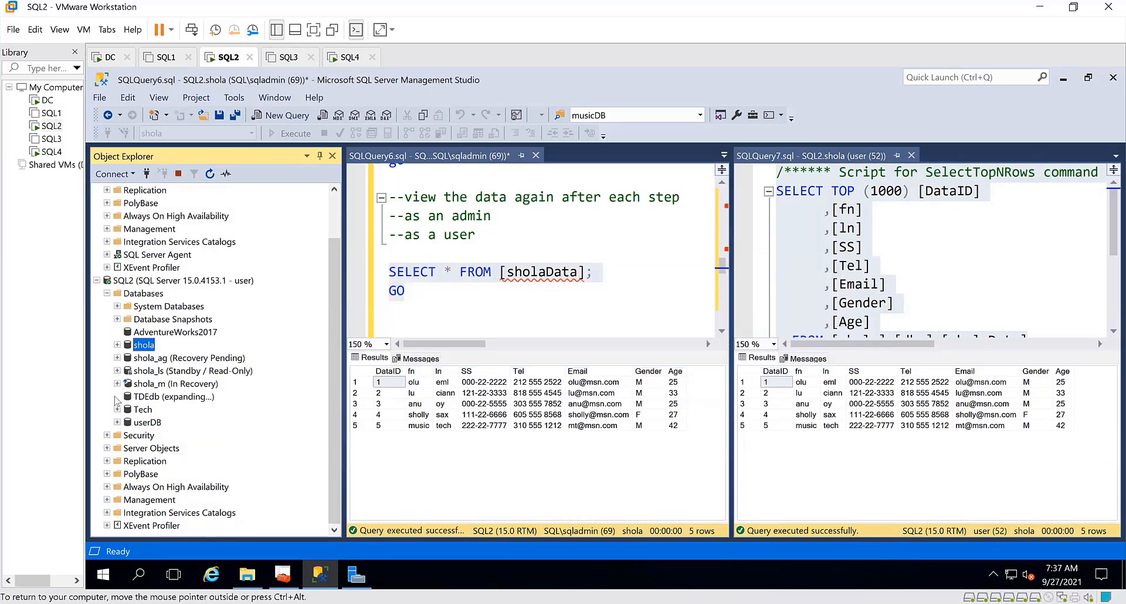
{"action": "left_click", "coordinate": [812, 347]}
{"action": "left_click", "coordinate": [117, 410]}
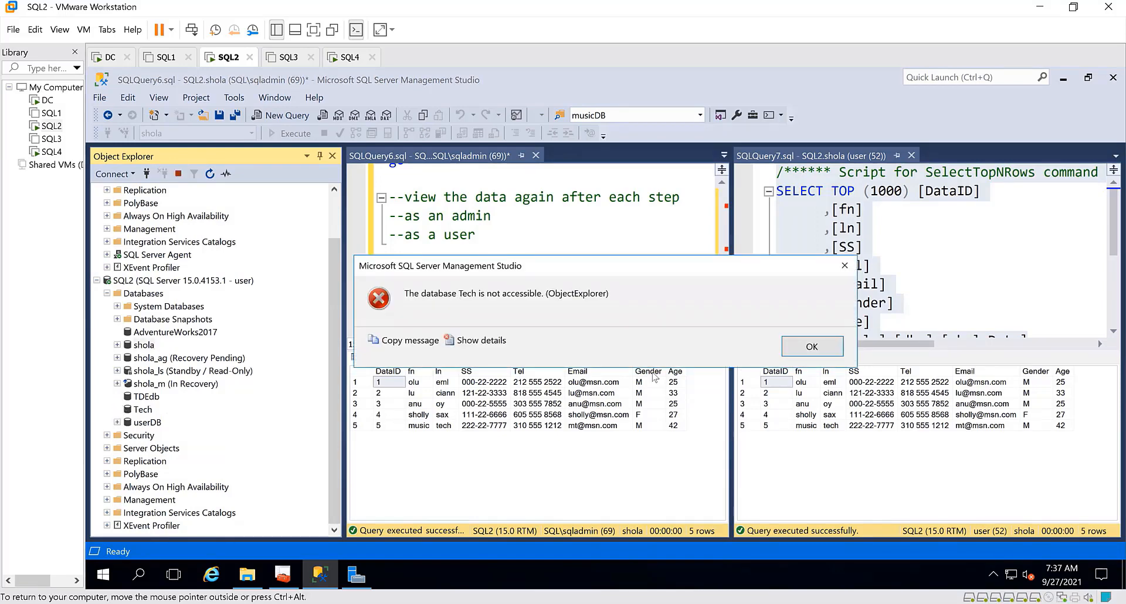
{"action": "left_click", "coordinate": [812, 347]}
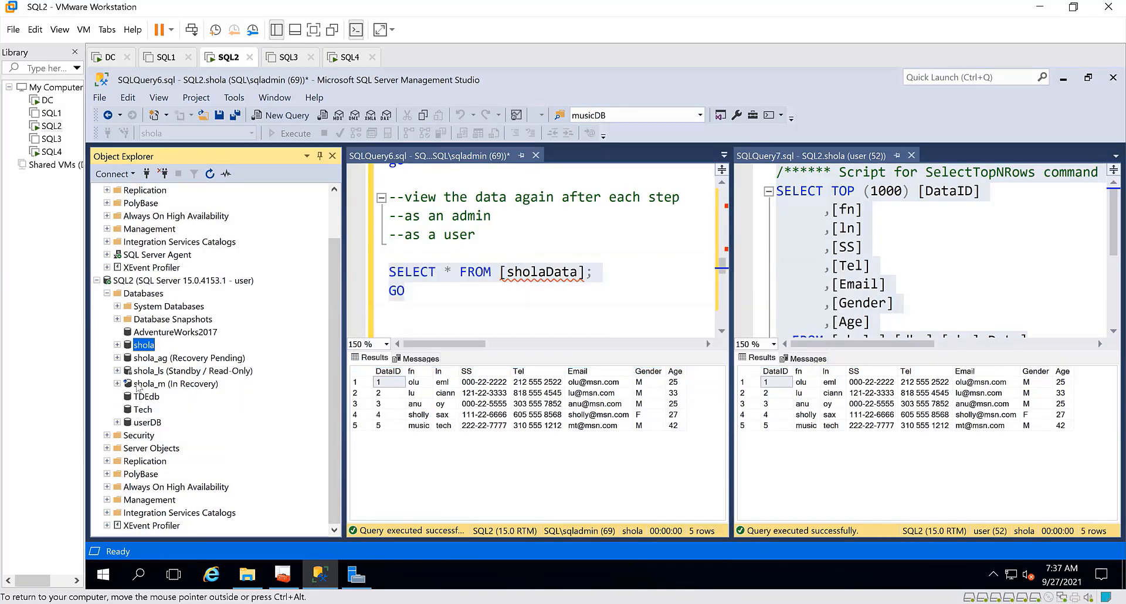
{"action": "left_click", "coordinate": [117, 345]}
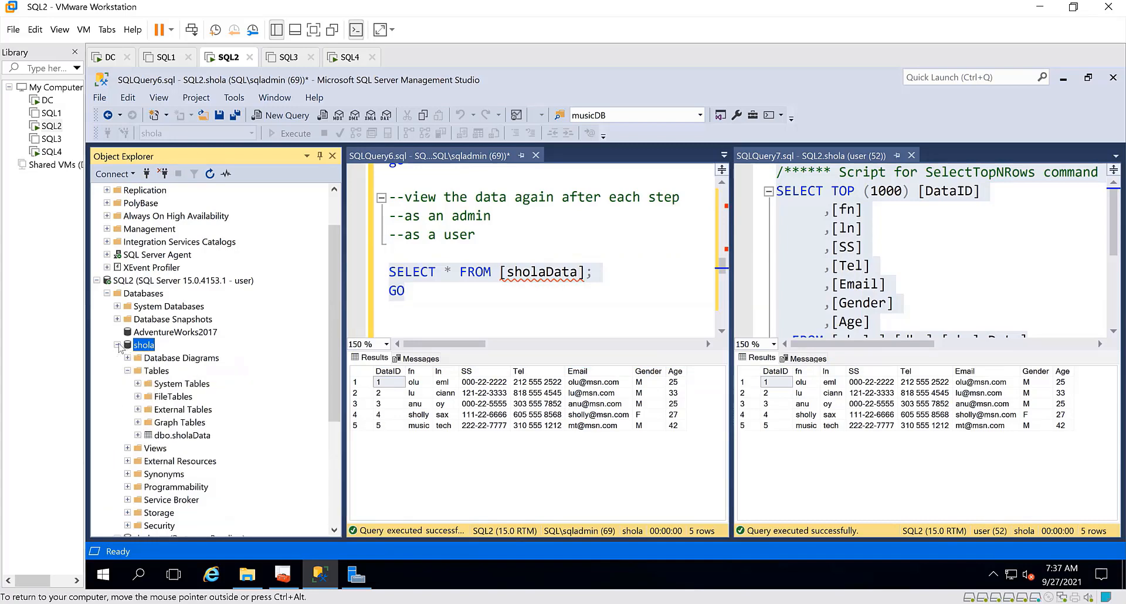
{"action": "left_click", "coordinate": [118, 345]}
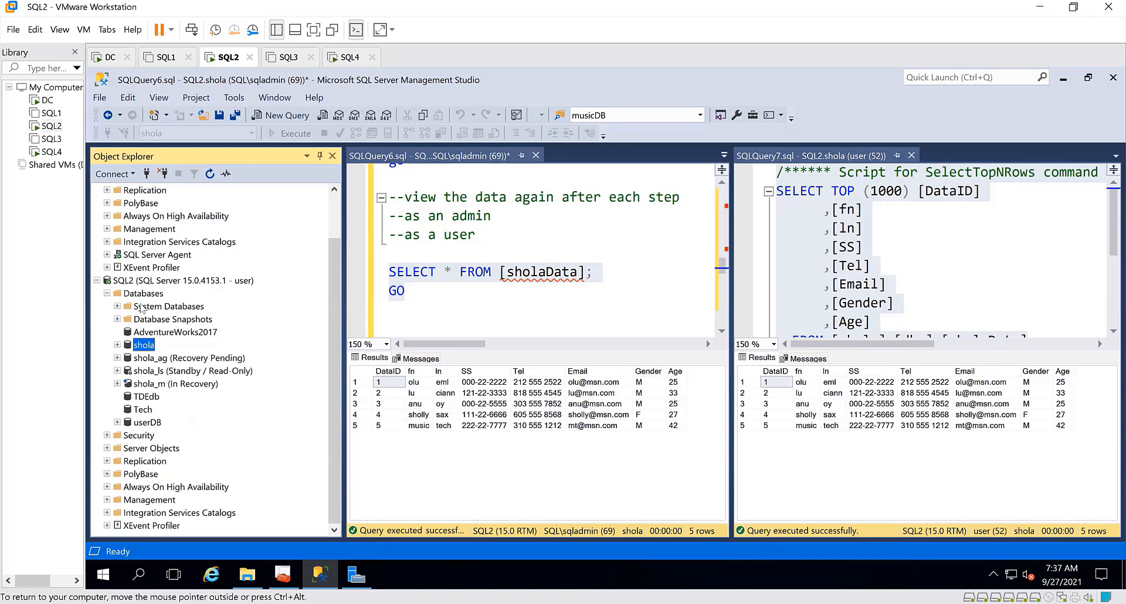
Refresh the Databases folder under the user connection, and collapse it.
{"action": "left_click", "coordinate": [144, 293]}
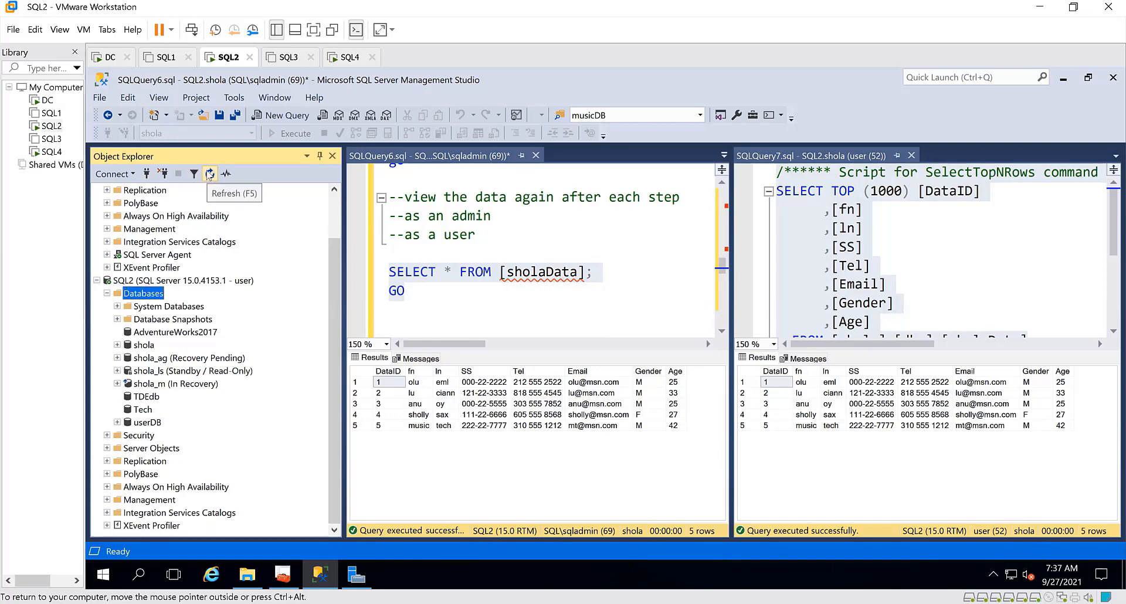
{"action": "left_click", "coordinate": [209, 174]}
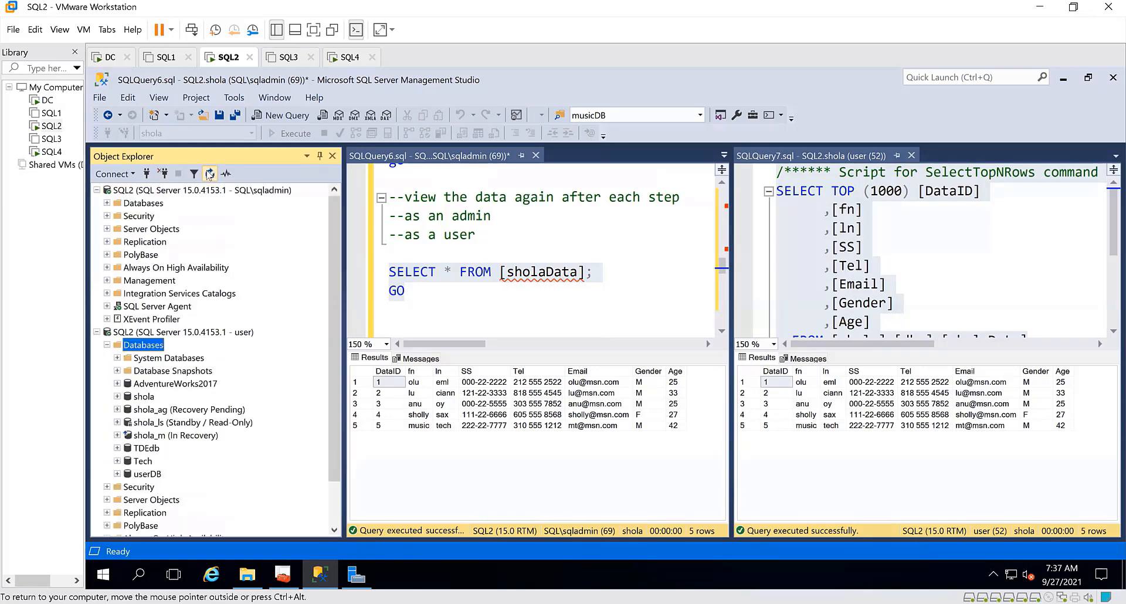
{"action": "left_click", "coordinate": [162, 332]}
{"action": "left_click", "coordinate": [108, 346]}
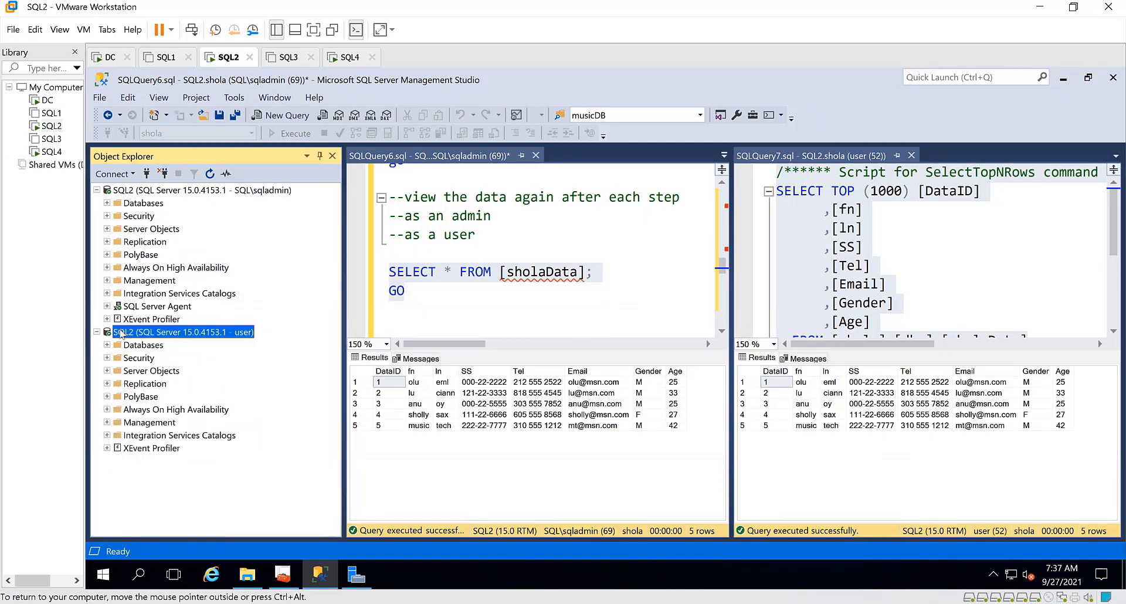
Open the properties of the login "user" from the security logins of the admin connection.
{"action": "left_click", "coordinate": [186, 192]}
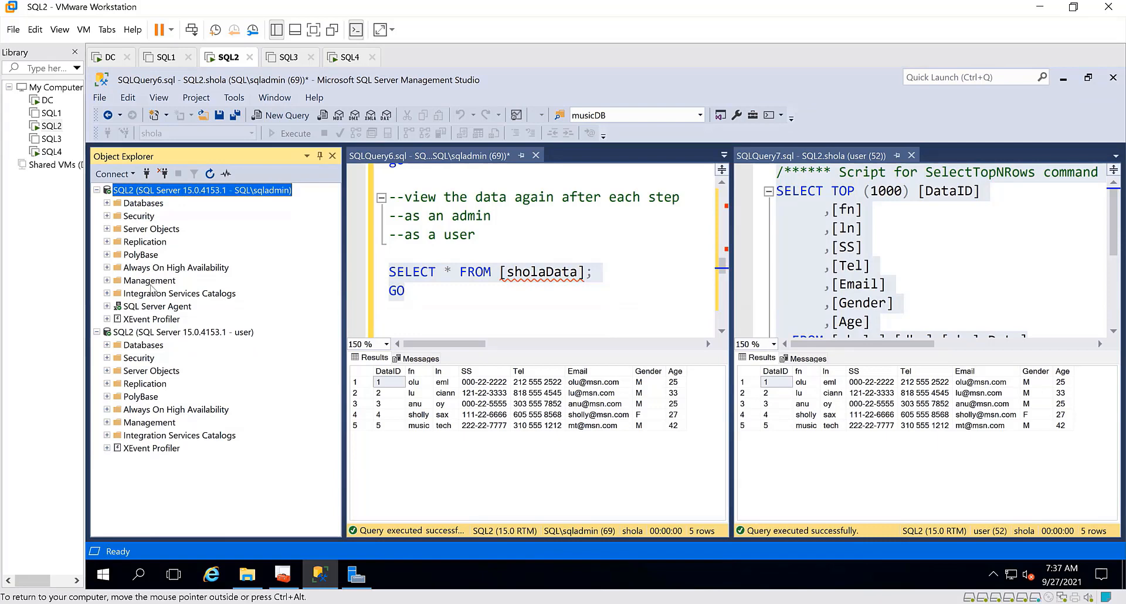
{"action": "left_click", "coordinate": [107, 216]}
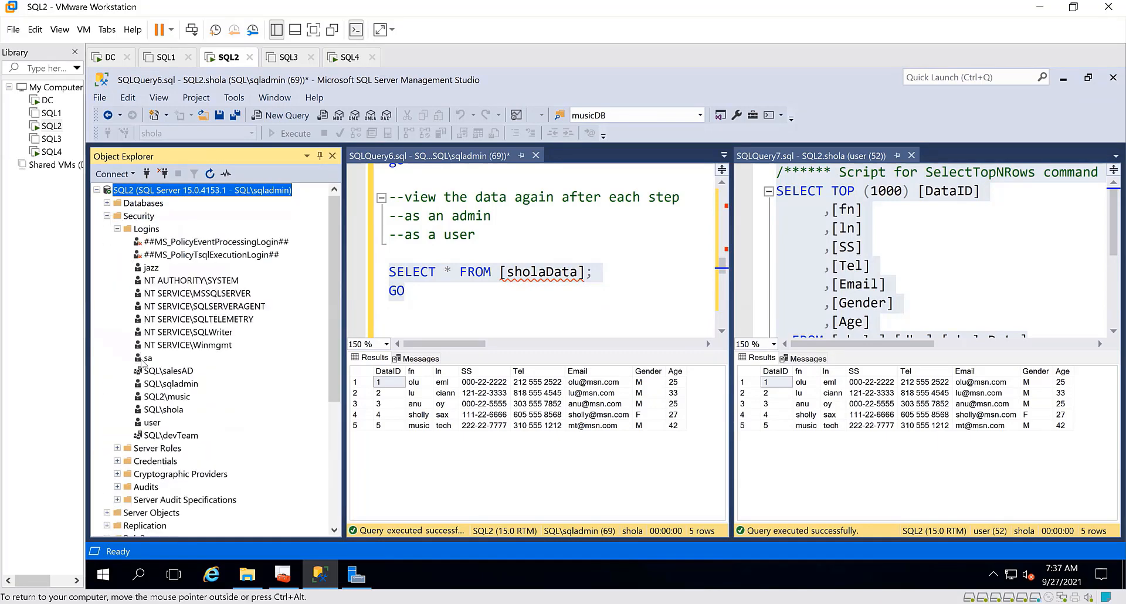
{"action": "right_click", "coordinate": [152, 426]}
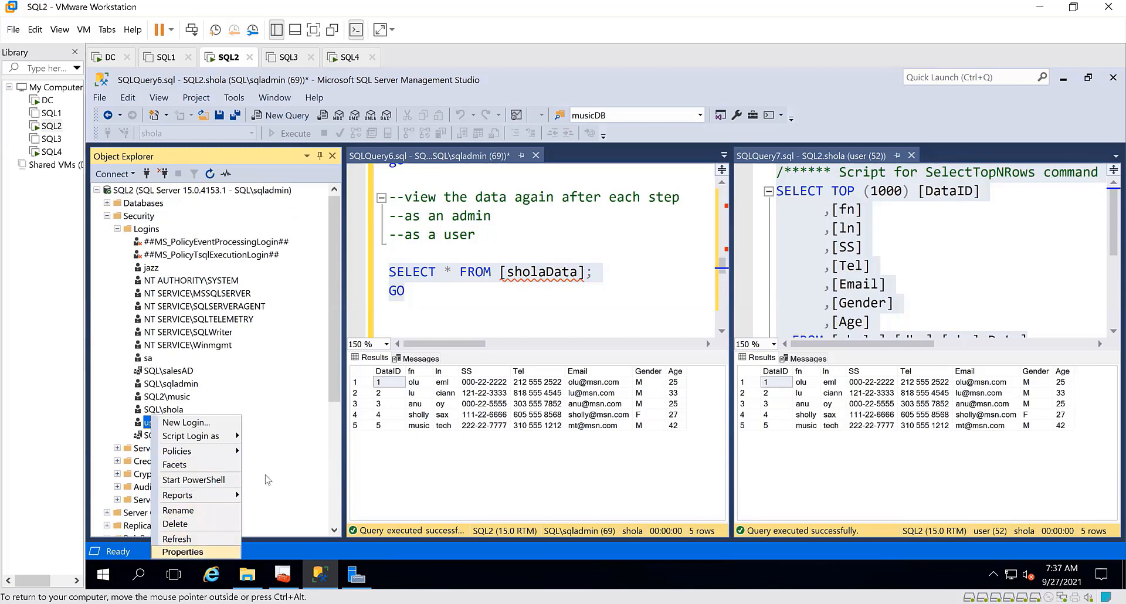
{"action": "left_click", "coordinate": [271, 457]}
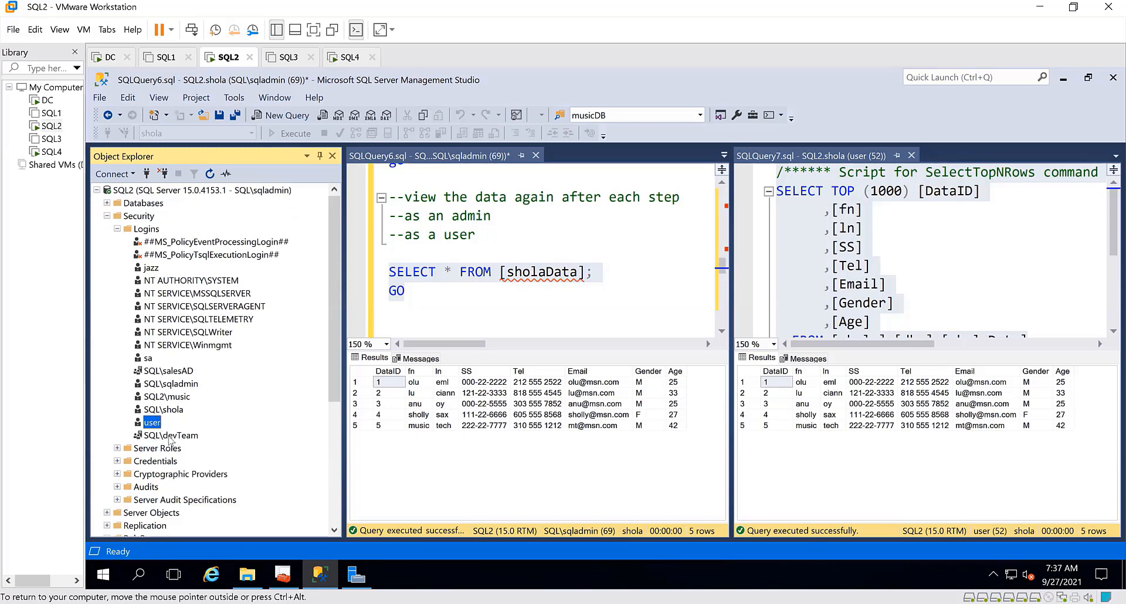
{"action": "left_click", "coordinate": [171, 436]}
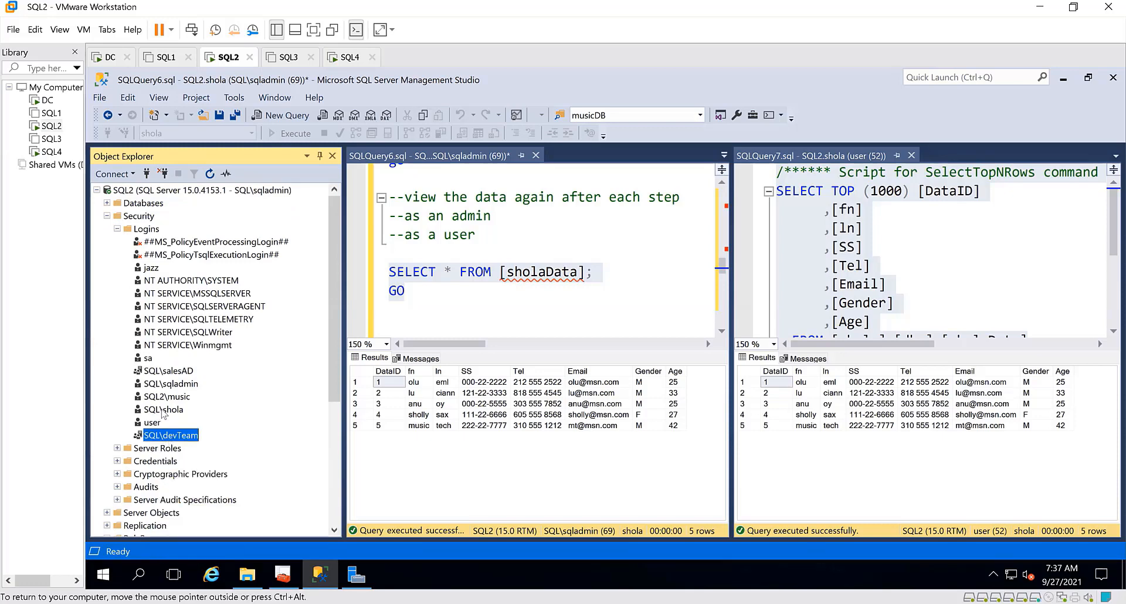
{"action": "left_click", "coordinate": [163, 411]}
{"action": "right_click", "coordinate": [154, 423]}
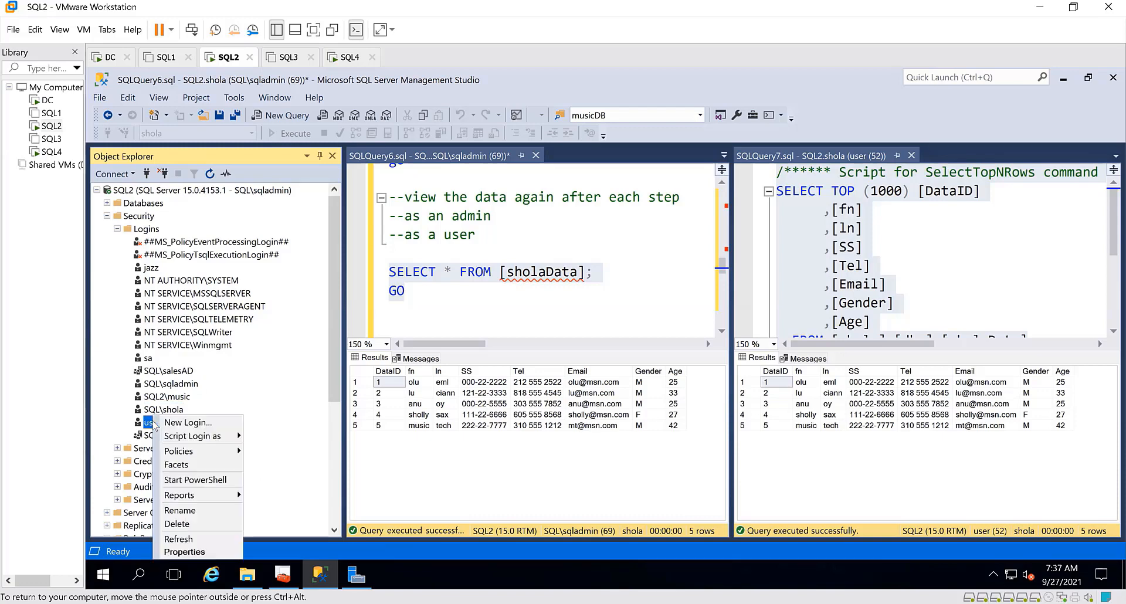
{"action": "left_click", "coordinate": [186, 552]}
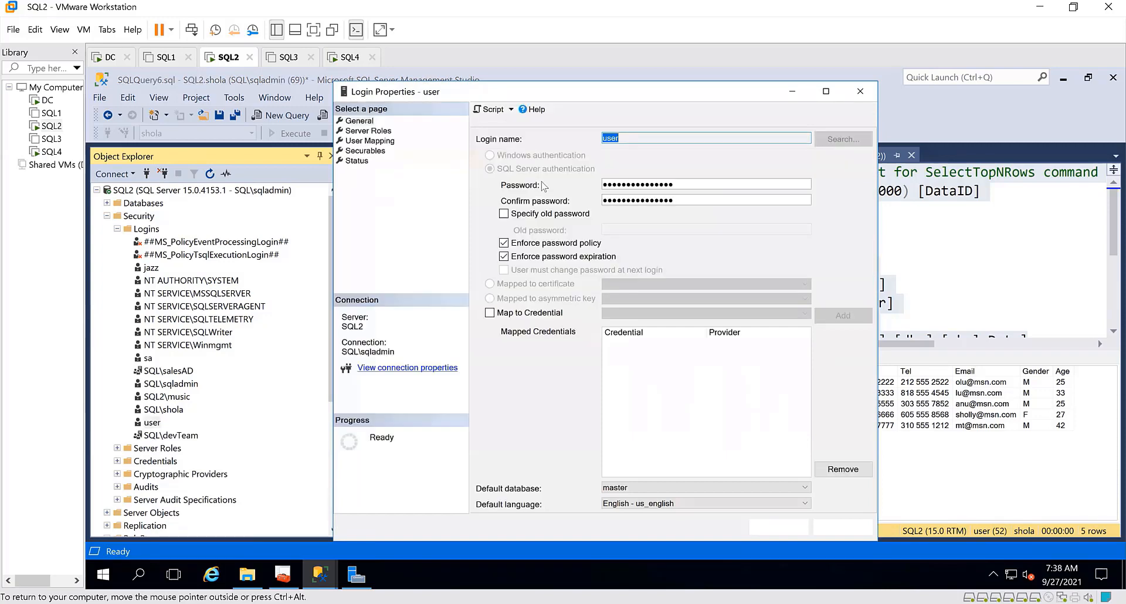
Map the login to the AdventureWorks2017 database with the db_datareader and db_datawriter roles, and save the login properties.
{"action": "left_click", "coordinate": [383, 131]}
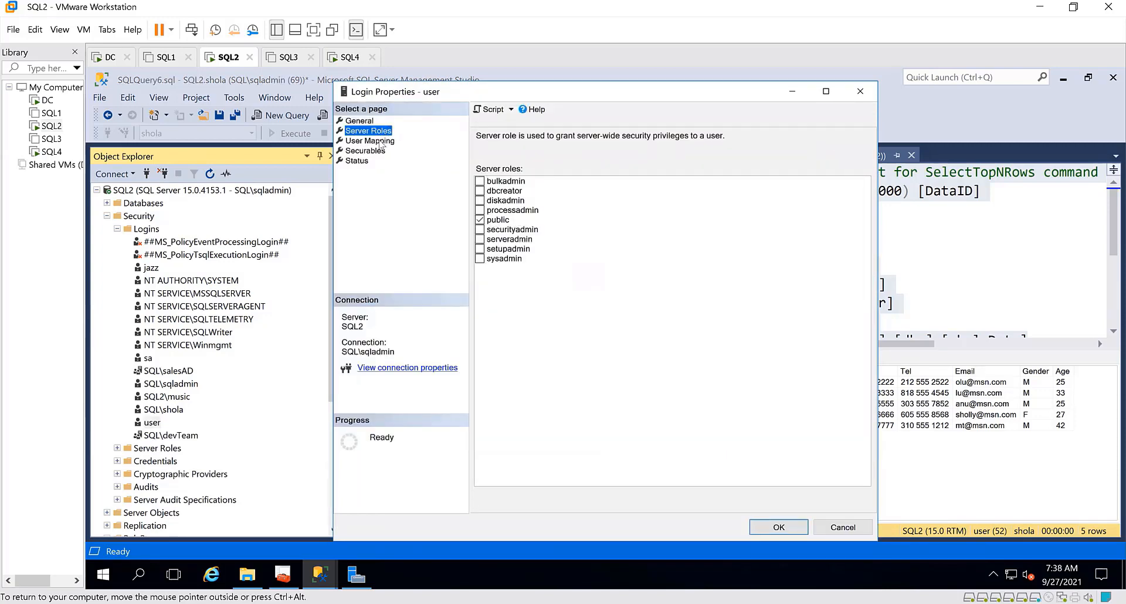
{"action": "left_click", "coordinate": [381, 142]}
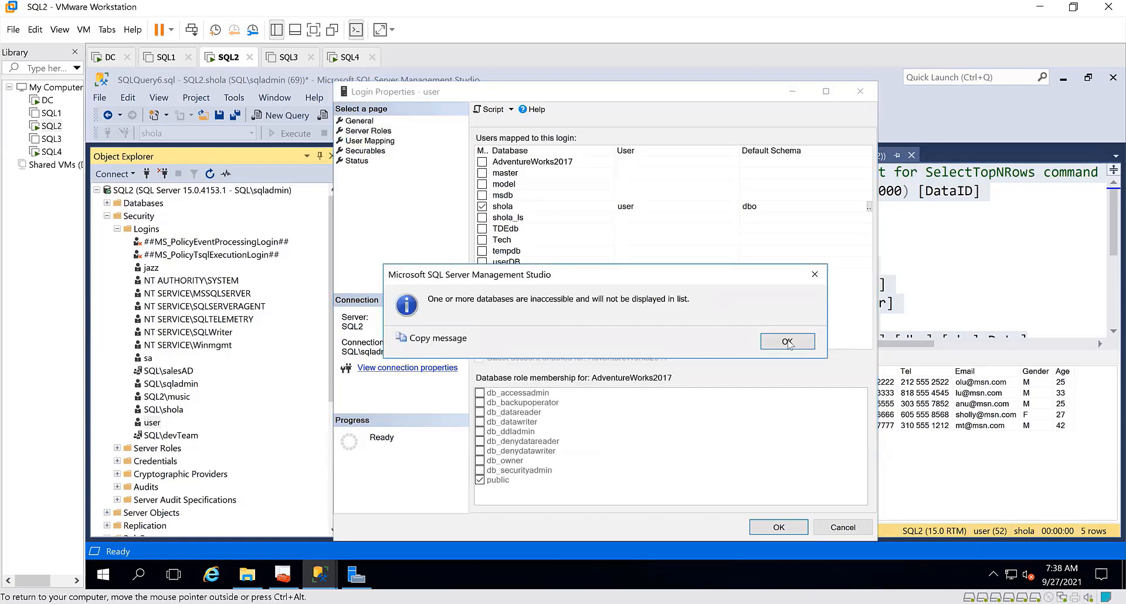
{"action": "left_click", "coordinate": [788, 342]}
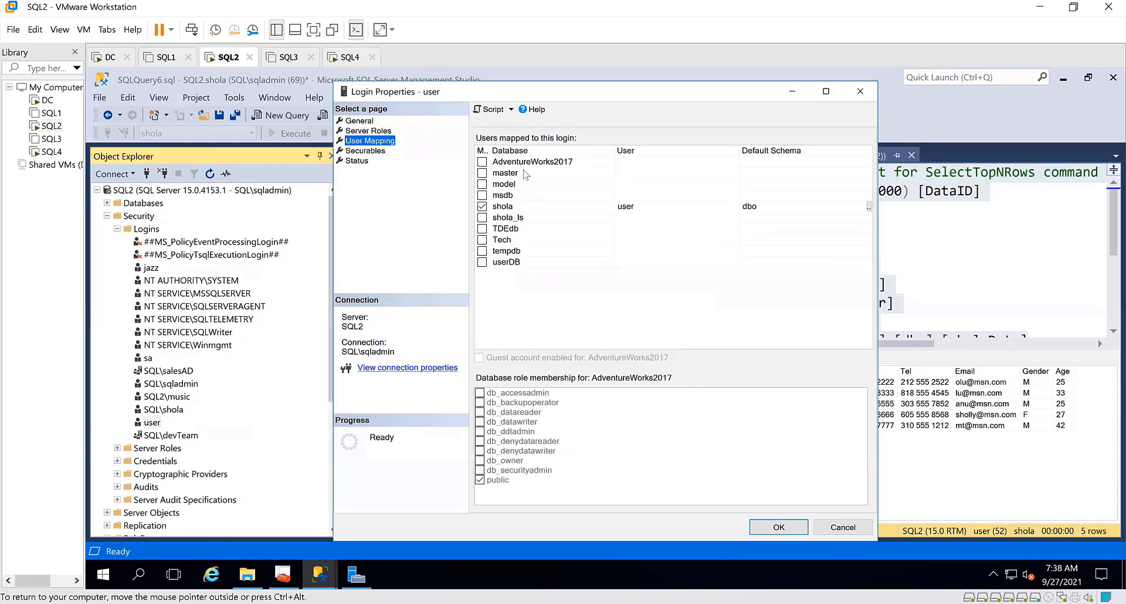
{"action": "left_click", "coordinate": [482, 162]}
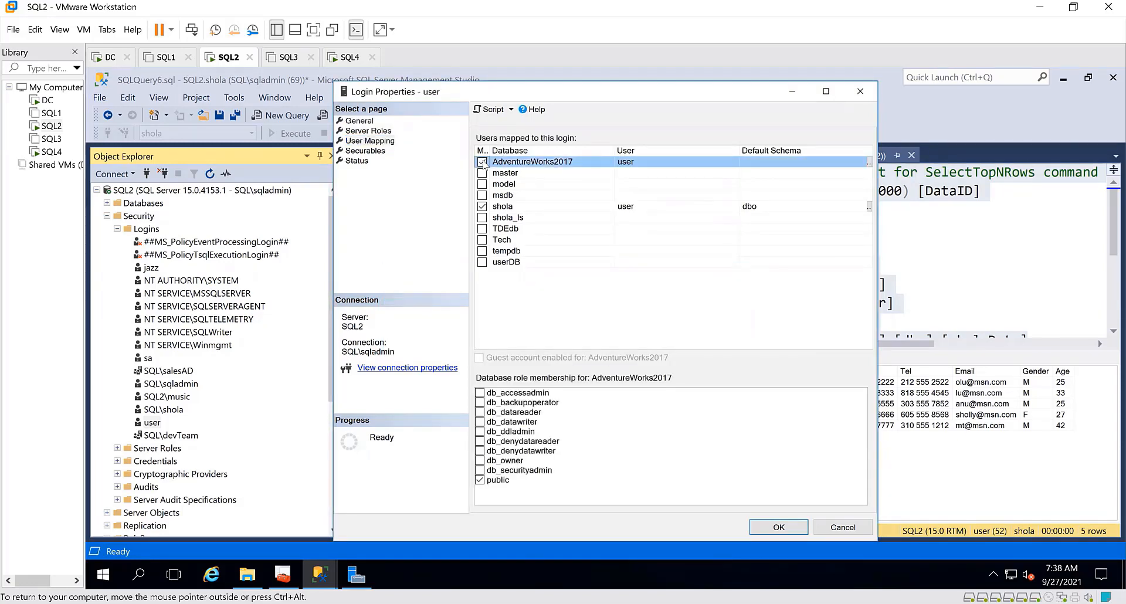
{"action": "left_click", "coordinate": [480, 414]}
{"action": "left_click", "coordinate": [480, 413]}
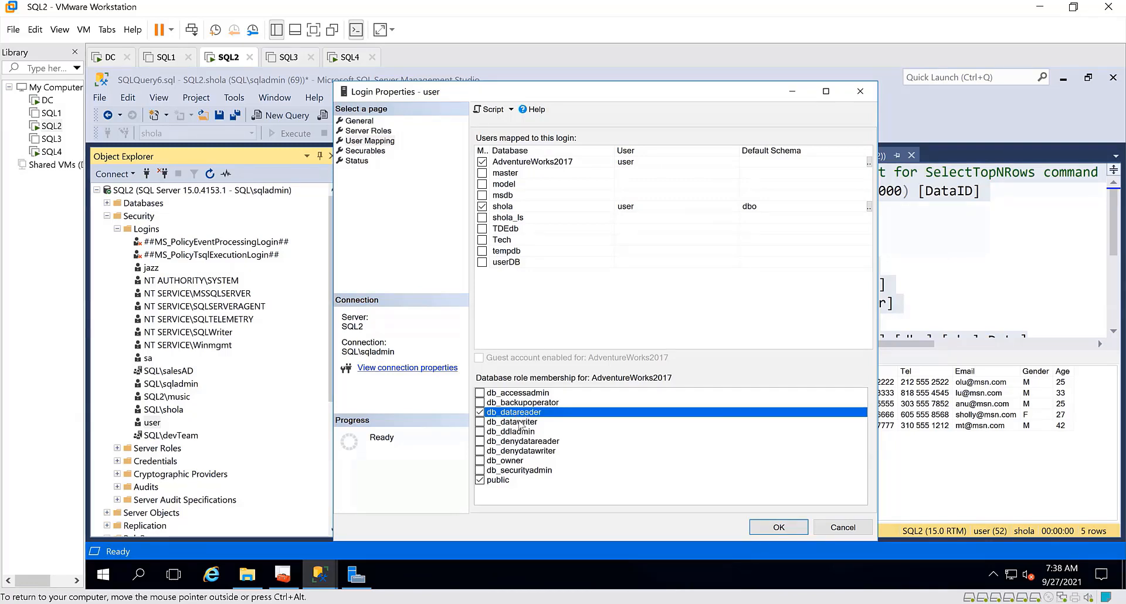
{"action": "left_click", "coordinate": [480, 423]}
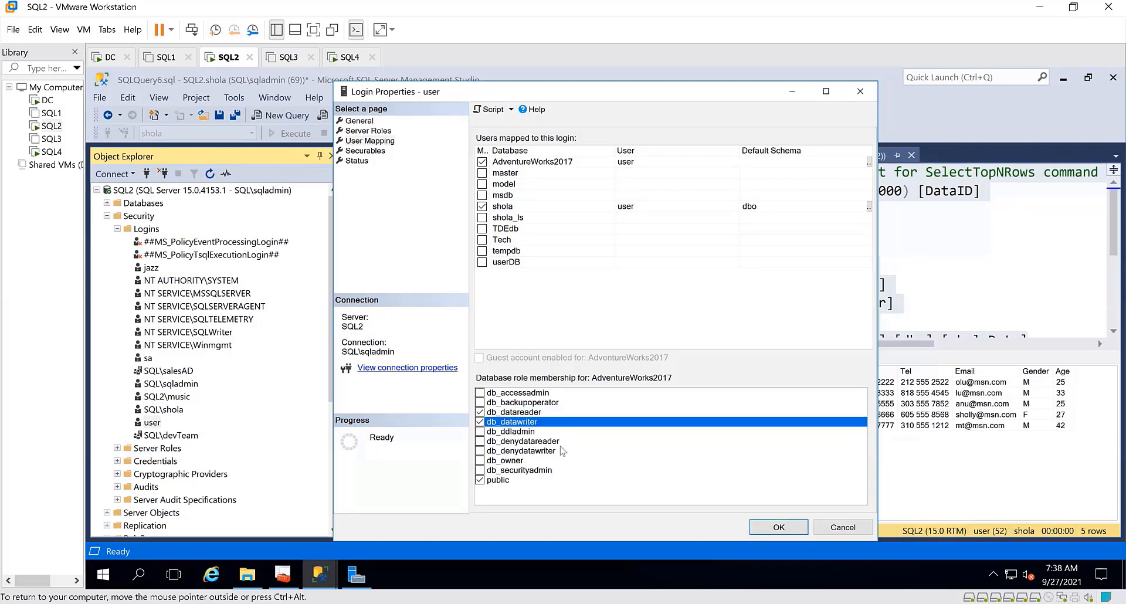
{"action": "left_click", "coordinate": [777, 528]}
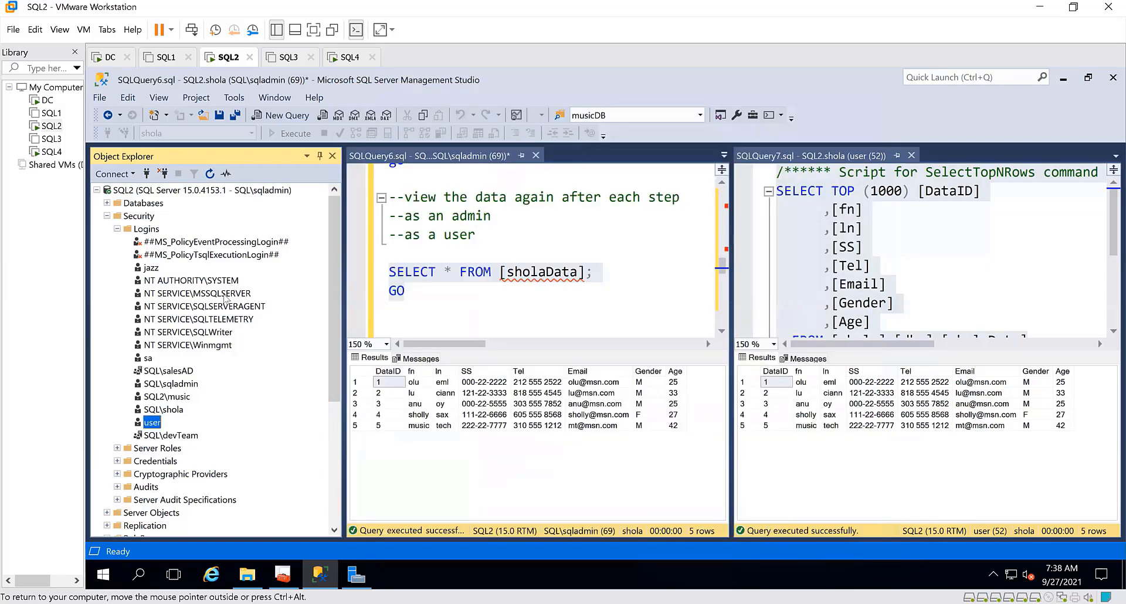
Collapse the admin connection's Security folder and expand the AdventureWorks2017 tables under the user connection.
{"action": "left_click", "coordinate": [107, 216]}
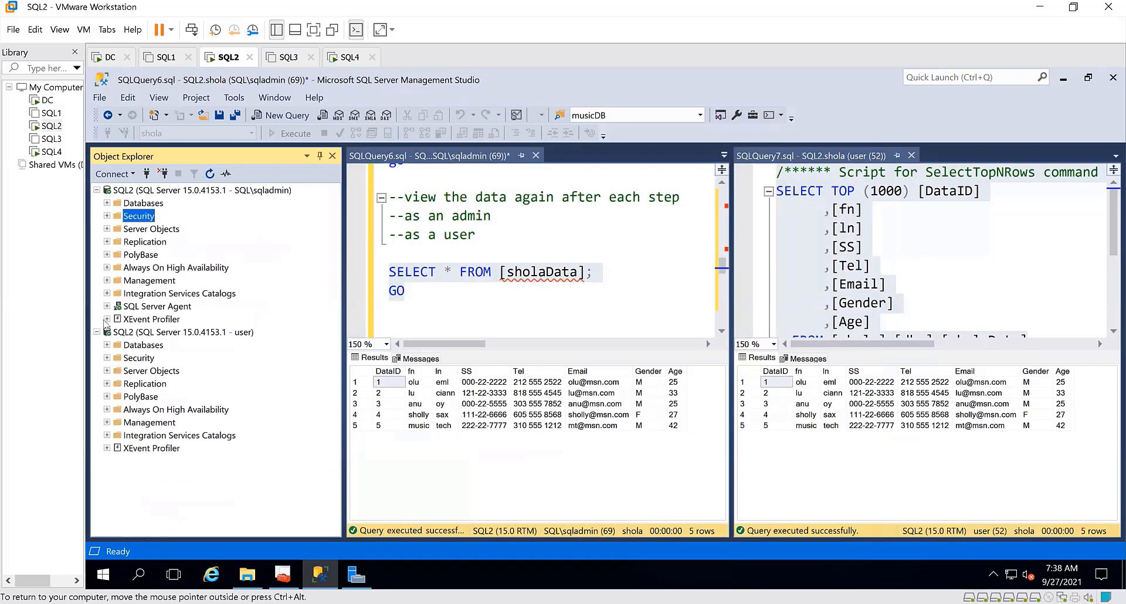
{"action": "left_click", "coordinate": [134, 348]}
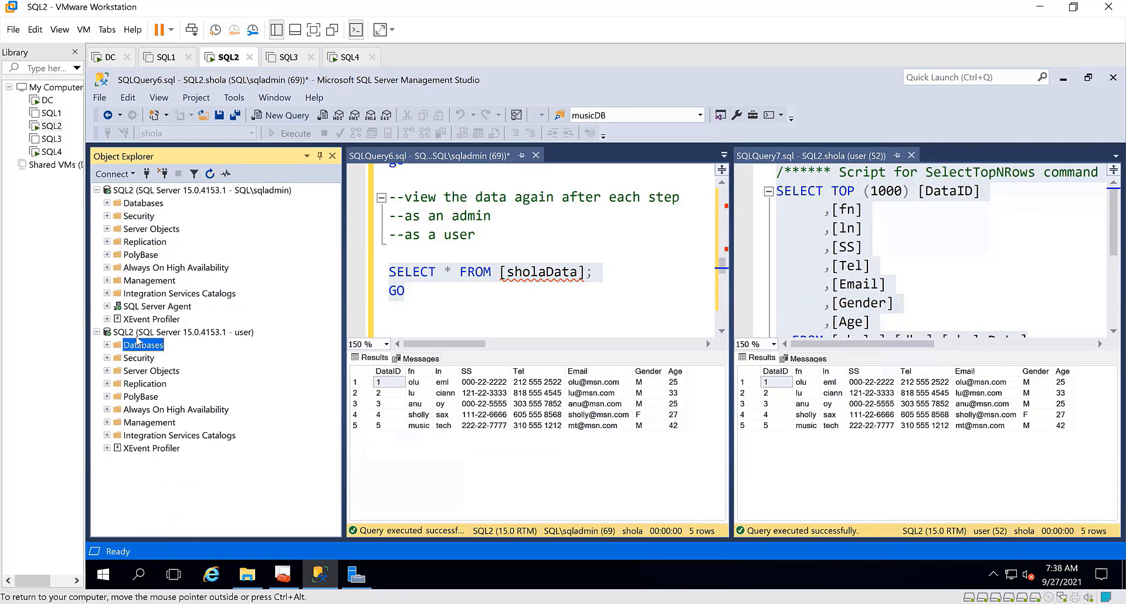
{"action": "left_click", "coordinate": [107, 345]}
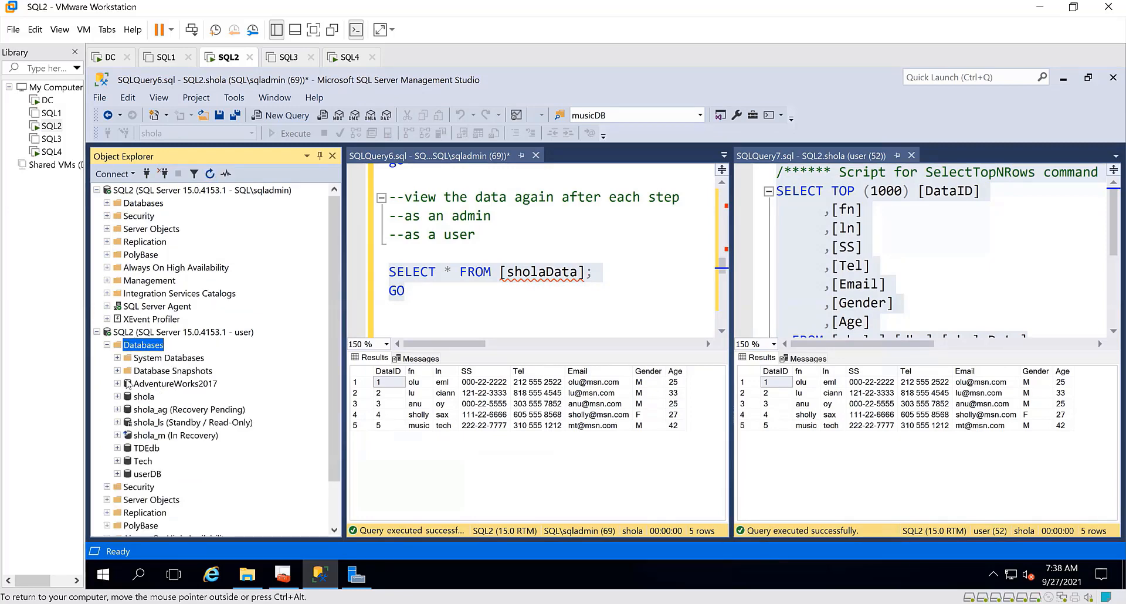
{"action": "left_click", "coordinate": [117, 383]}
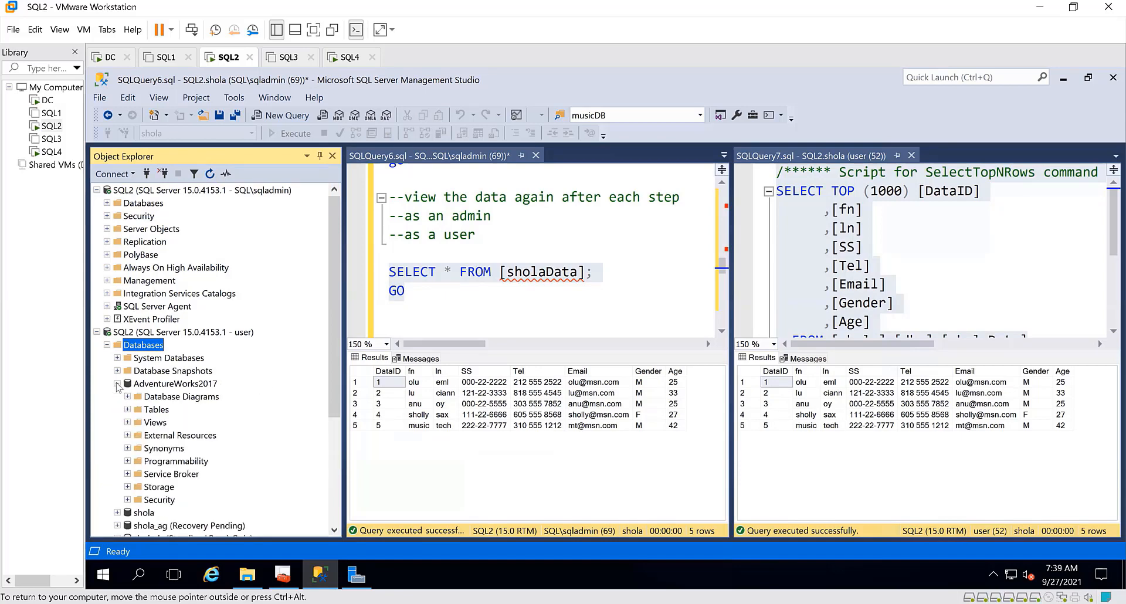
{"action": "left_click", "coordinate": [128, 410]}
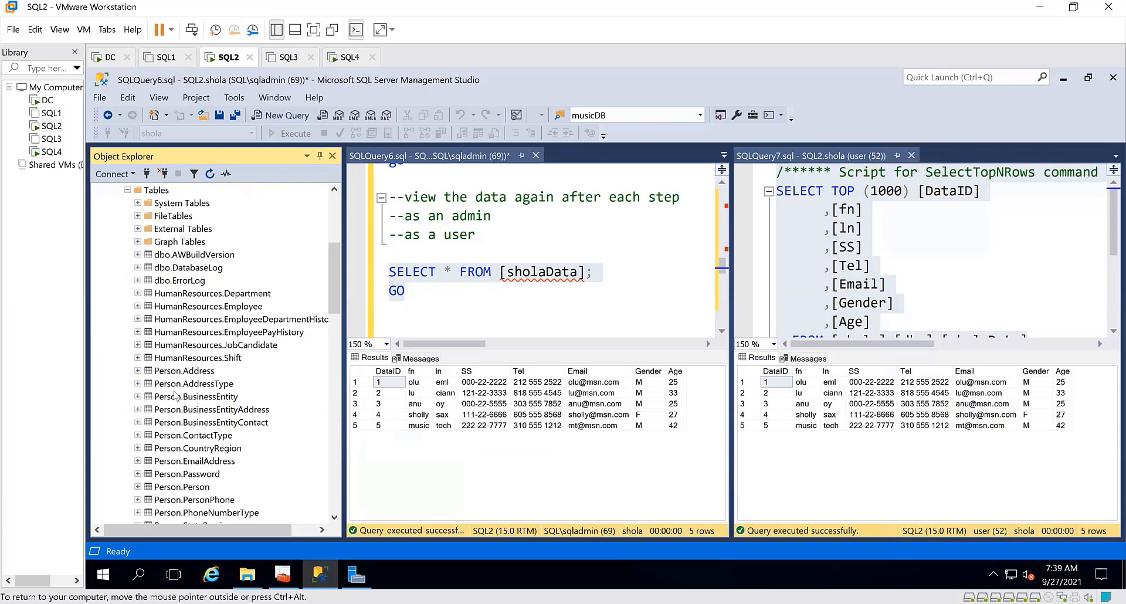
Below the last ALTER TABLE statement, add queries selecting all columns, and cardnumber with expyear, from AdventureWorks2017.sales.CreditCard.
{"action": "left_click", "coordinate": [424, 293]}
{"action": "scroll", "coordinate": [428, 298], "scroll_direction": "down", "scroll_amount": 5}
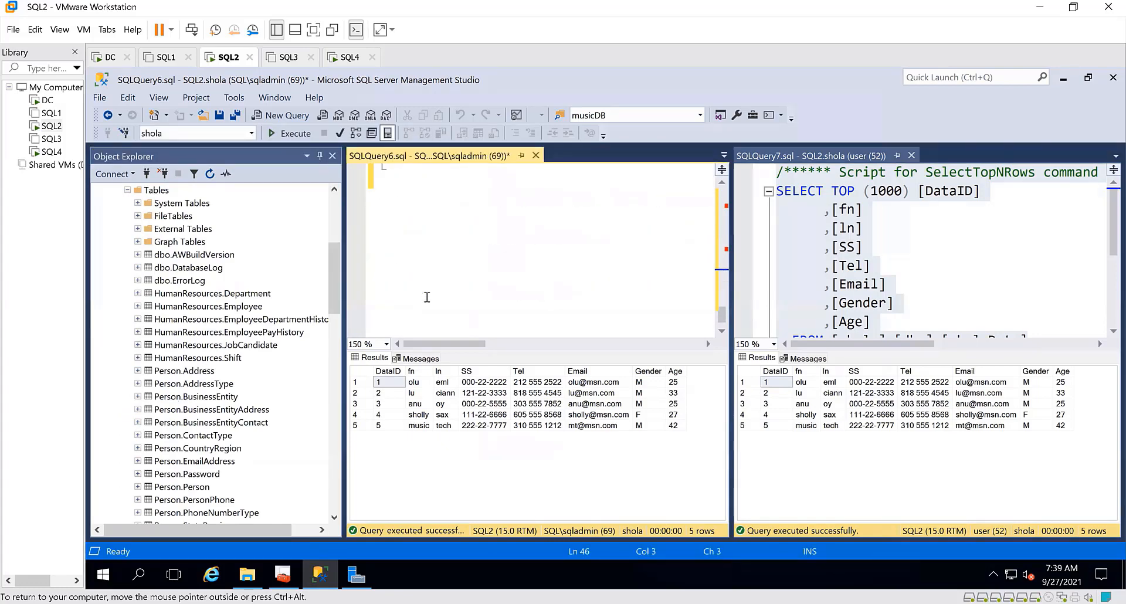
{"action": "scroll", "coordinate": [425, 193], "scroll_direction": "up", "scroll_amount": 3}
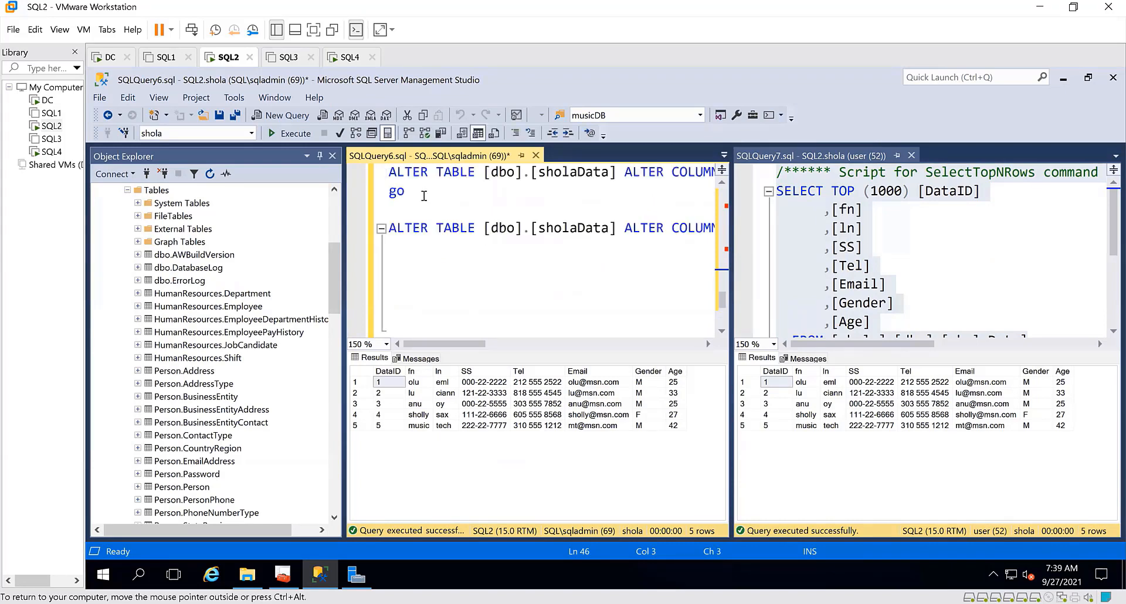
{"action": "left_click", "coordinate": [405, 267]}
{"action": "left_click", "coordinate": [400, 292]}
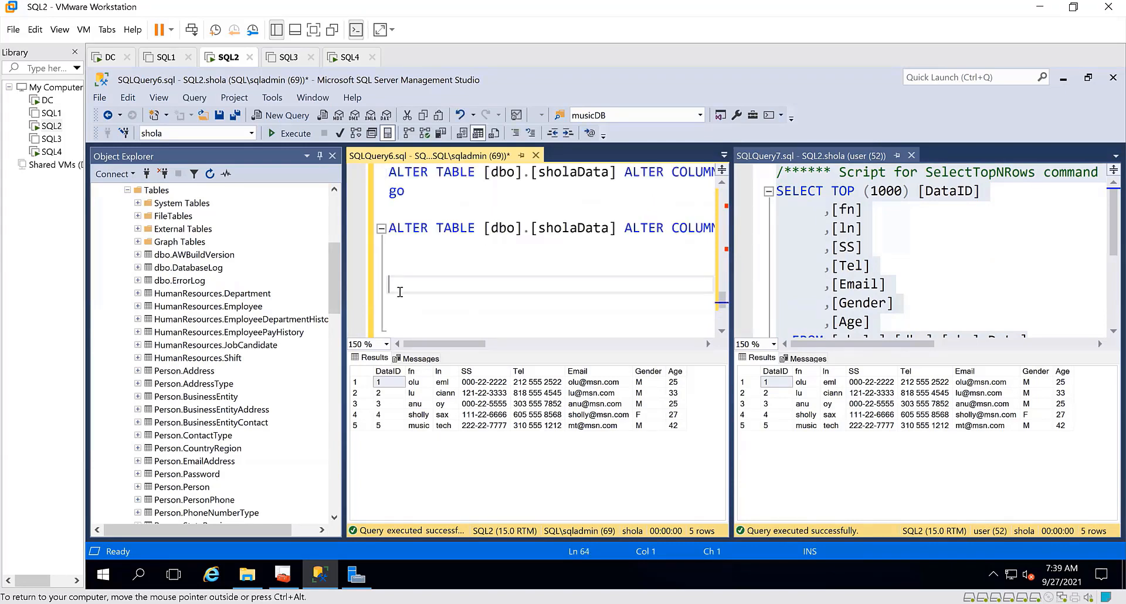
{"action": "type", "text": "select * from AdventureWorks2017.sales.CreditCard    select cardnumber, expyear from AdventureWorks2017.sales.CreditCard"}
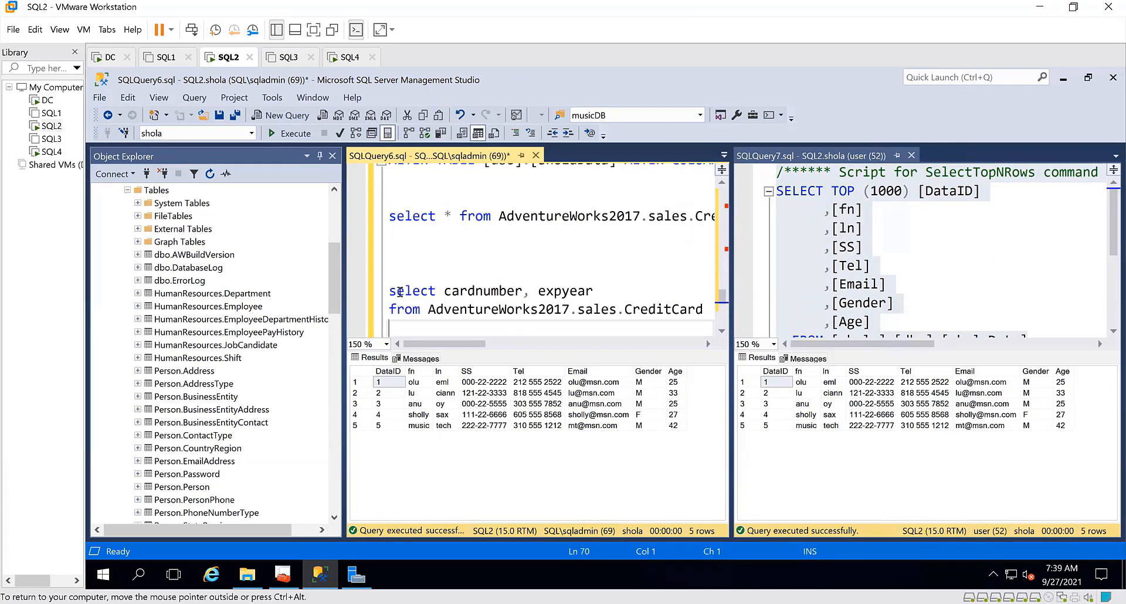
{"action": "left_click", "coordinate": [386, 345]}
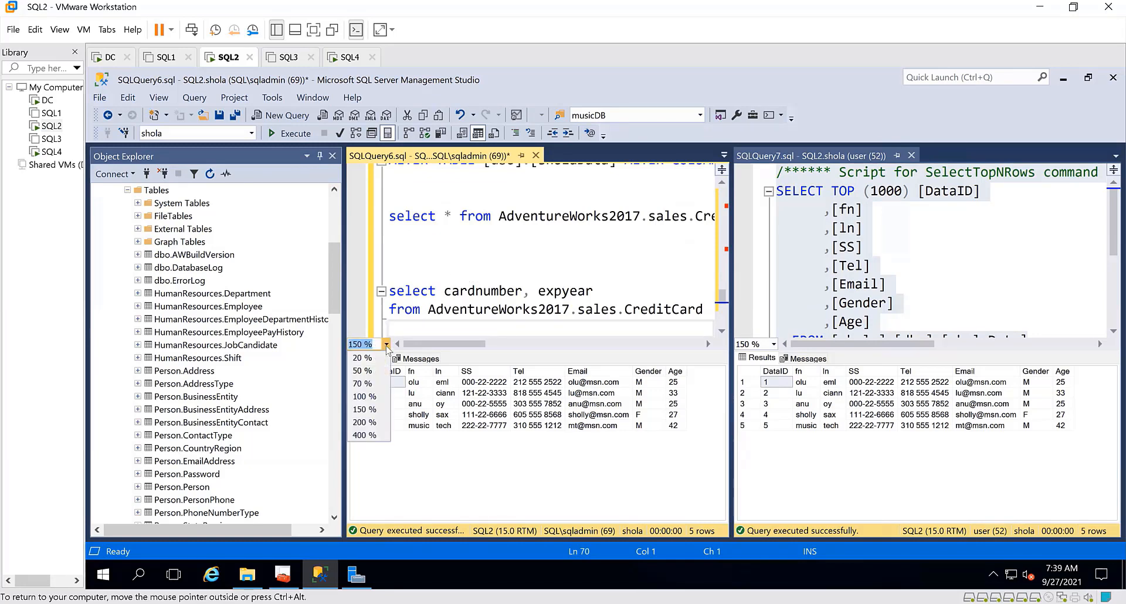
{"action": "left_click", "coordinate": [370, 396]}
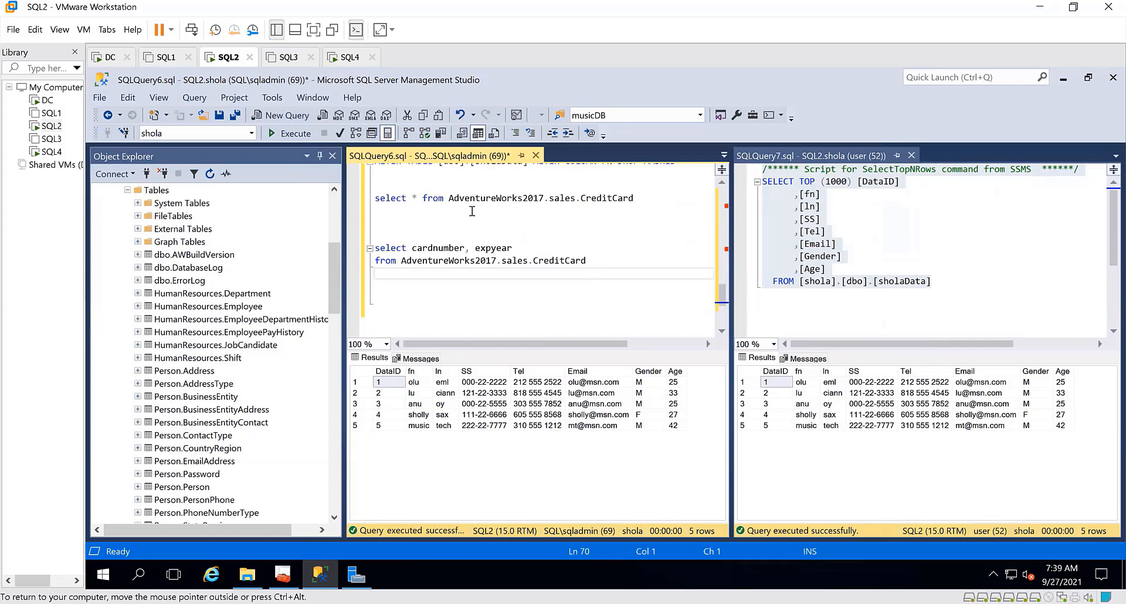
Run the all-columns CreditCard query under the admin connection and find Sales.CreditCard among the user connection's AdventureWorks2017 tables.
{"action": "left_click_drag", "start_coordinate": [647, 199], "coordinate": [362, 198]}
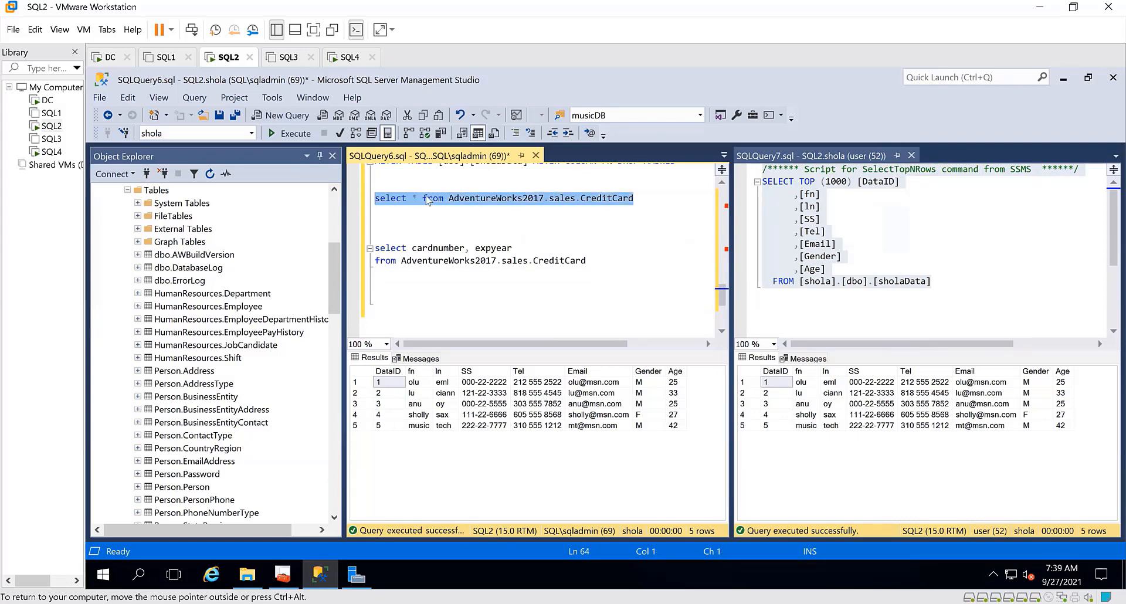
{"action": "left_click", "coordinate": [299, 134]}
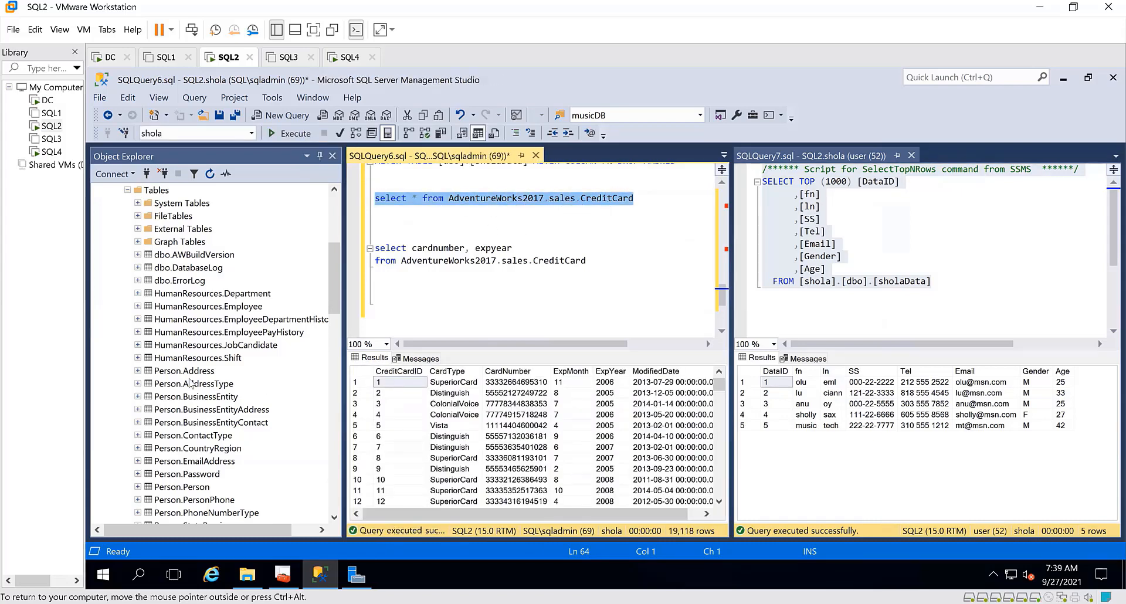
{"action": "scroll", "coordinate": [272, 387], "scroll_direction": "down", "scroll_amount": 12}
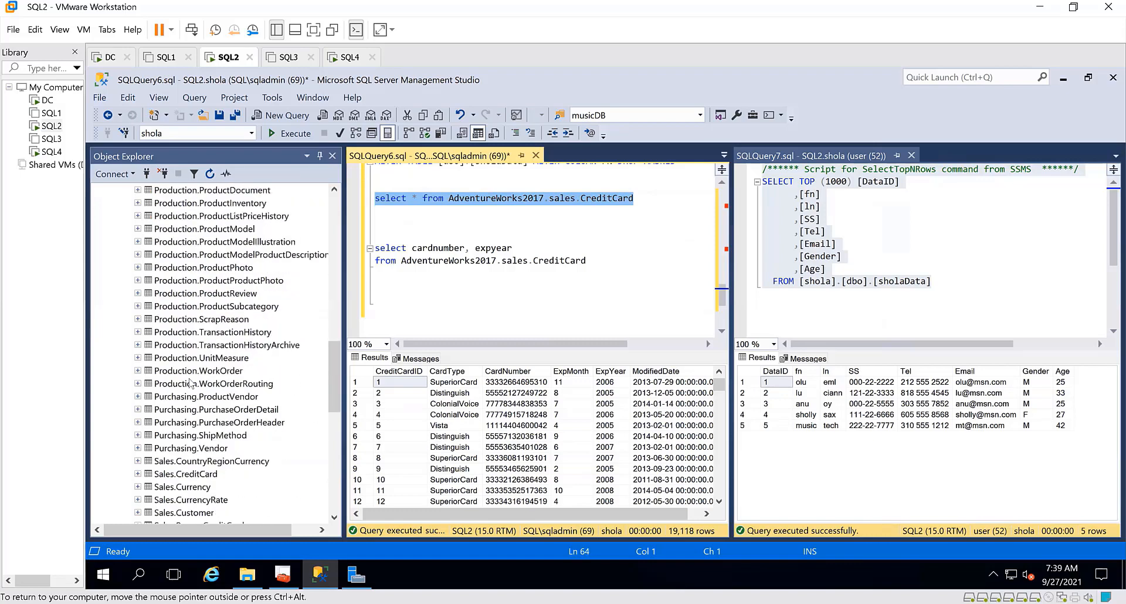
{"action": "scroll", "coordinate": [191, 383], "scroll_direction": "down", "scroll_amount": 2}
{"action": "scroll", "coordinate": [191, 384], "scroll_direction": "down", "scroll_amount": 1}
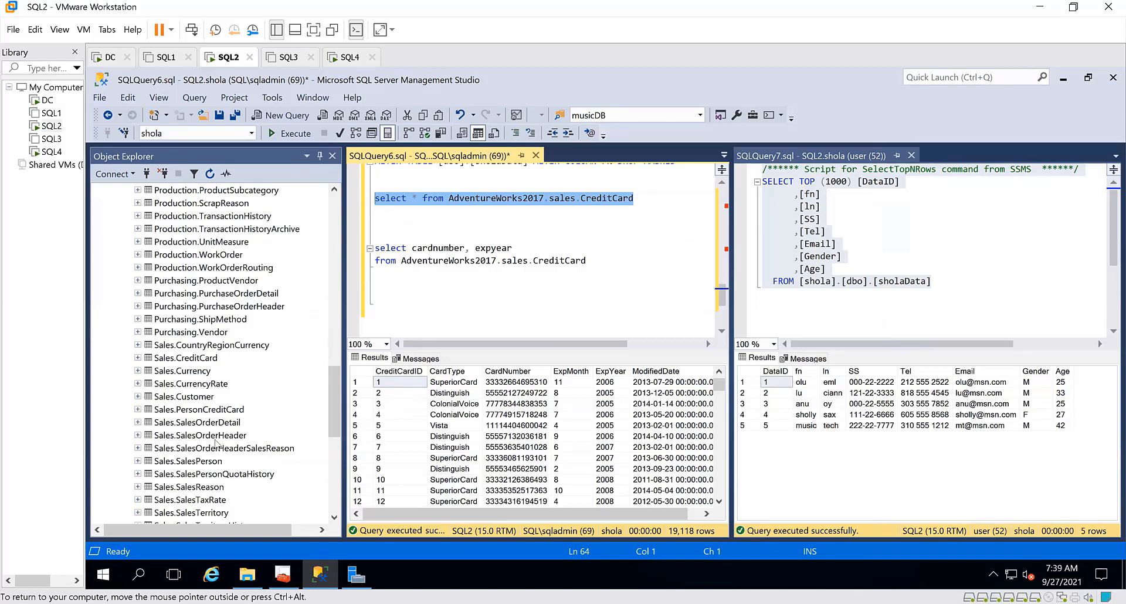
{"action": "scroll", "coordinate": [216, 444], "scroll_direction": "down", "scroll_amount": 1}
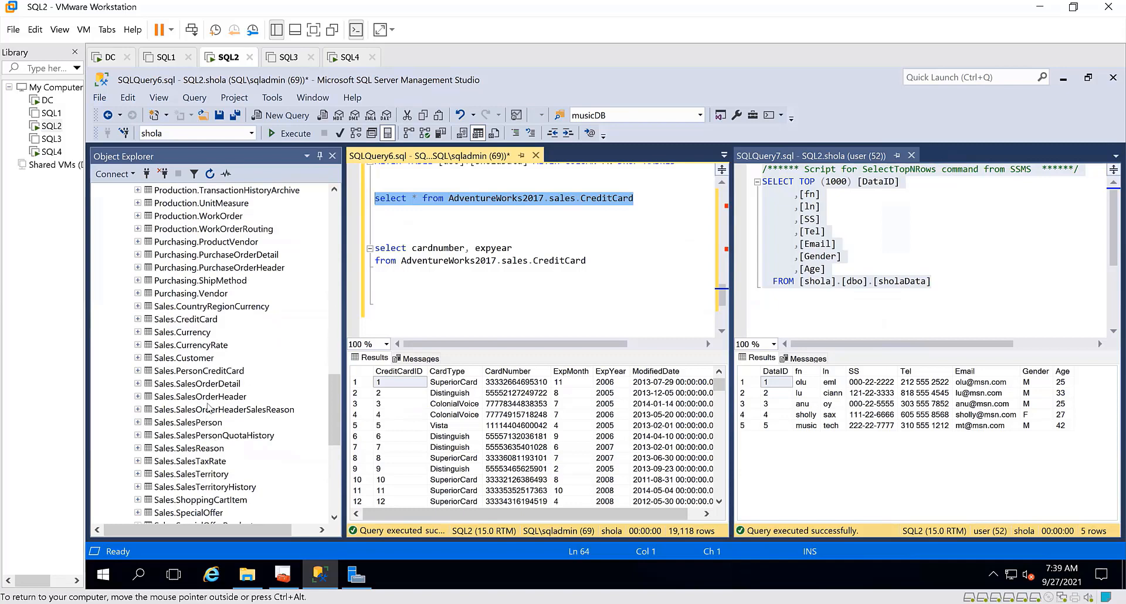
{"action": "left_click", "coordinate": [196, 320]}
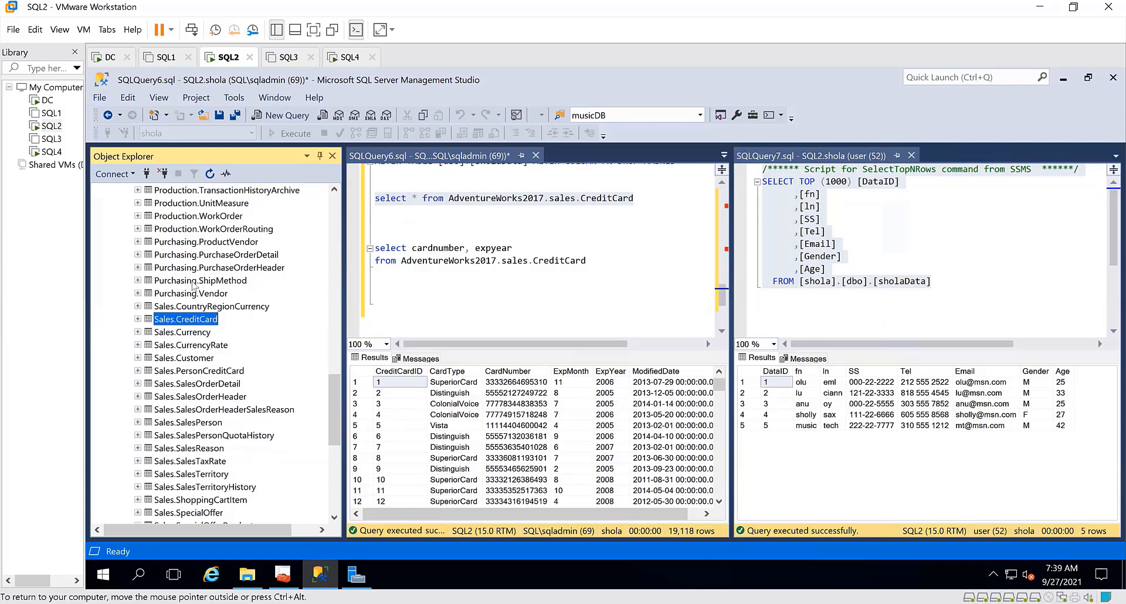
Collapse AdventureWorks2017 under the user connection and close the query window that reads sholaData.
{"action": "scroll", "coordinate": [194, 287], "scroll_direction": "up", "scroll_amount": 20}
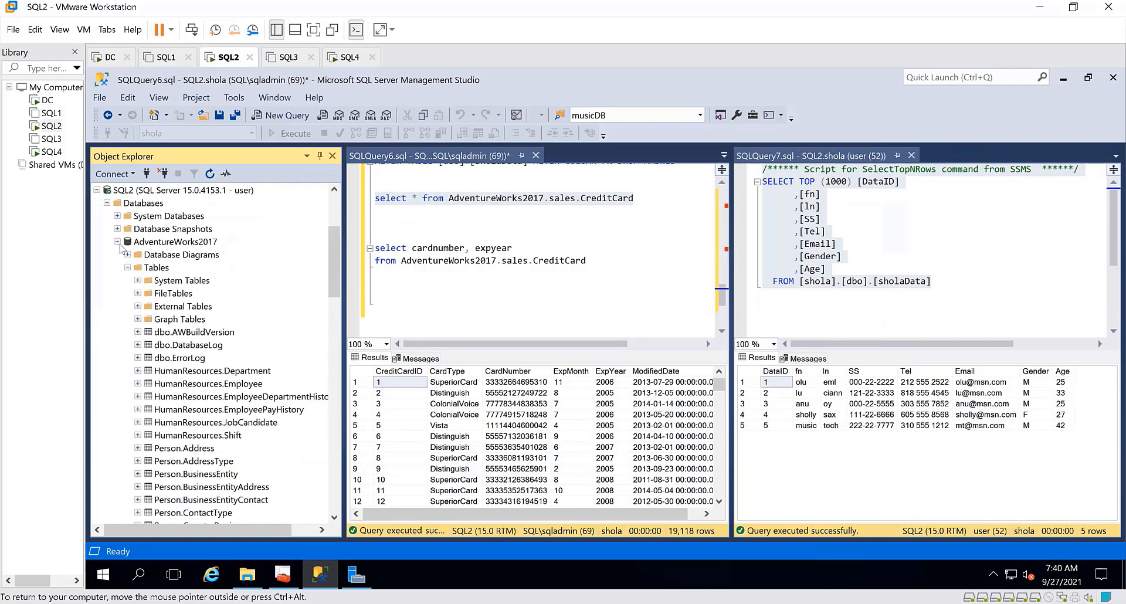
{"action": "left_click", "coordinate": [117, 242]}
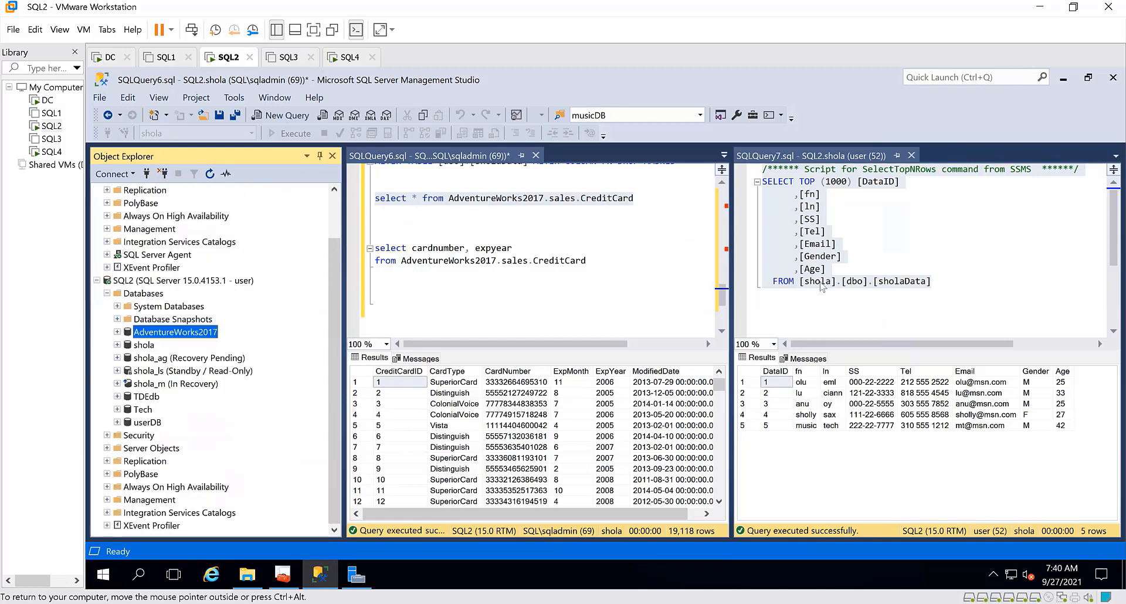
{"action": "left_click", "coordinate": [911, 155]}
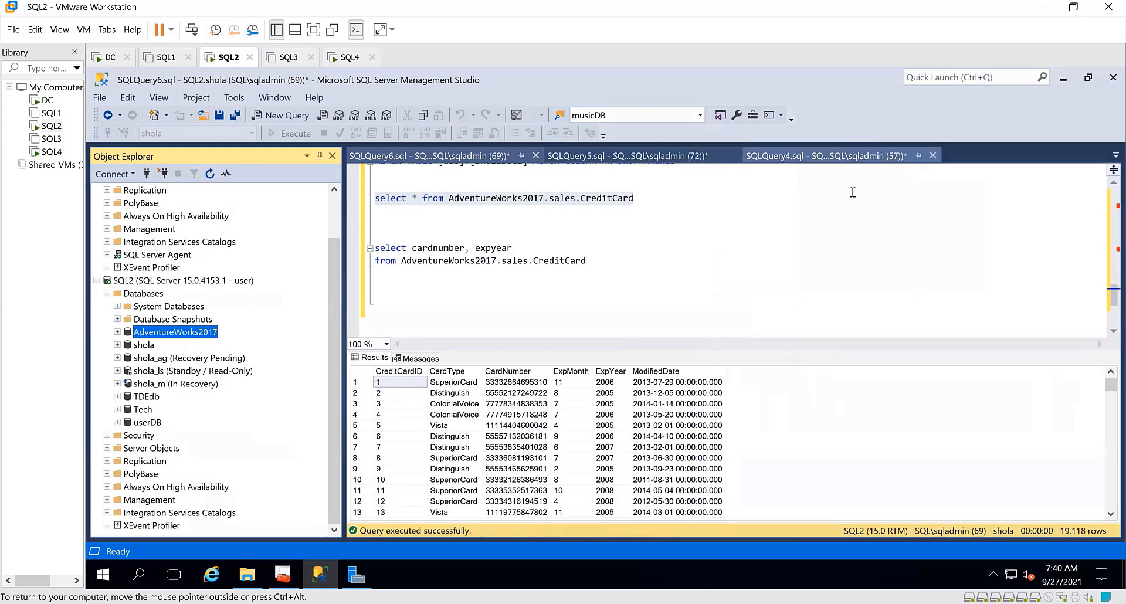
Open a new query on AdventureWorks2017 from the user connection and place it beside the admin query in a vertical tab group.
{"action": "right_click", "coordinate": [171, 334]}
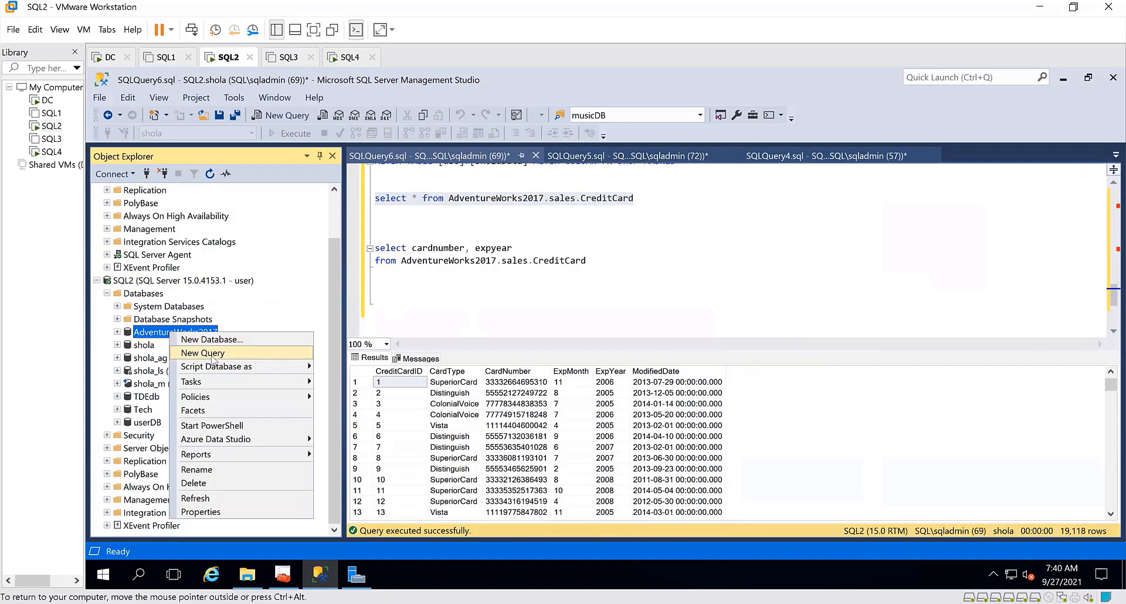
{"action": "left_click", "coordinate": [213, 355]}
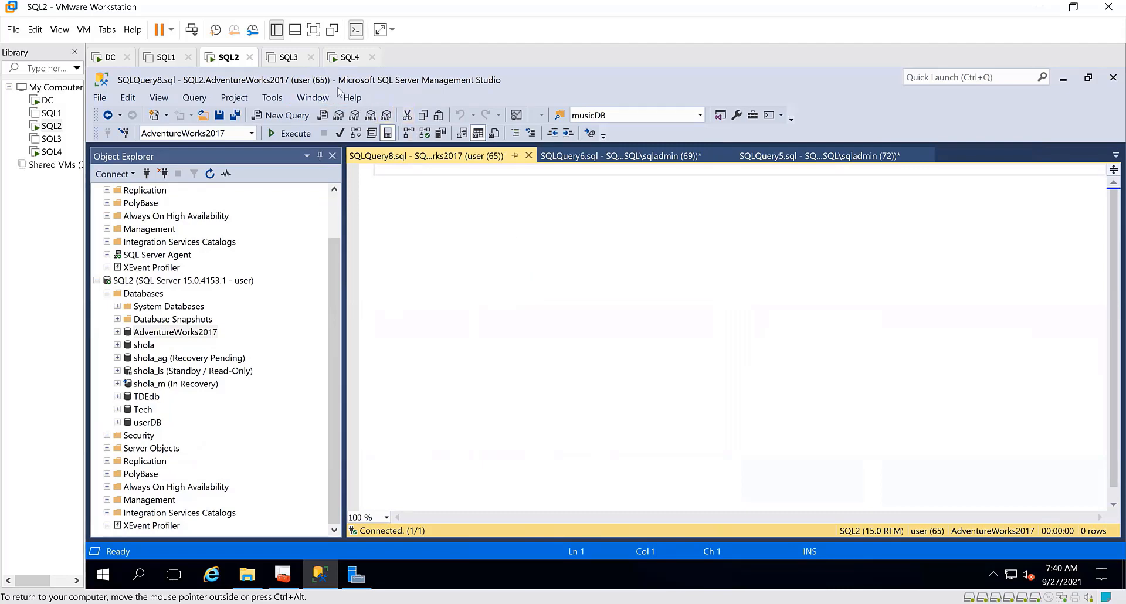
{"action": "left_click", "coordinate": [310, 99]}
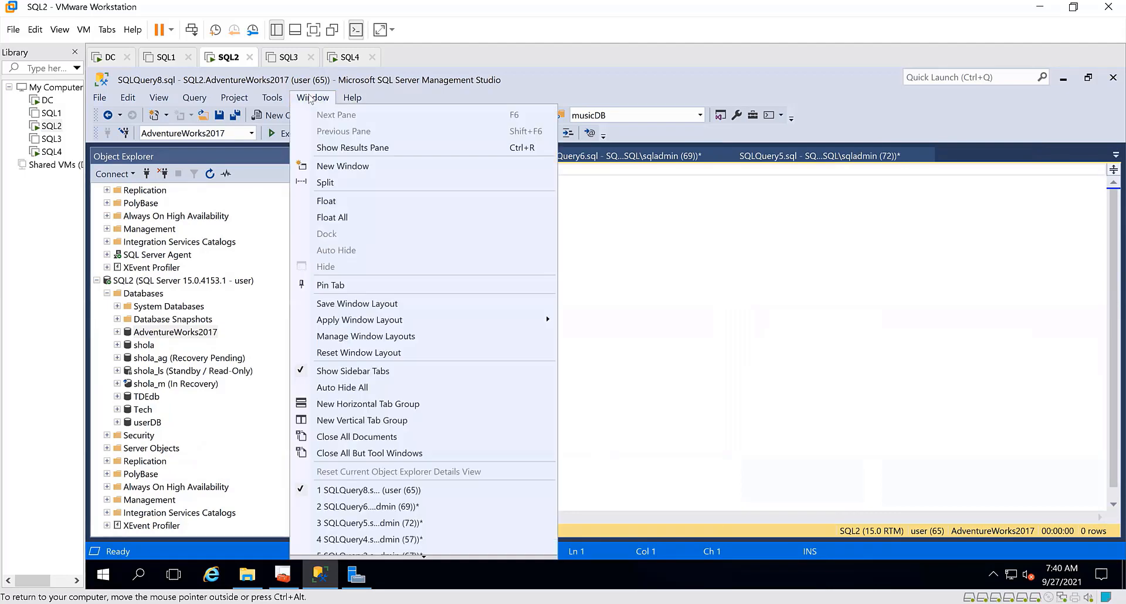
{"action": "left_click", "coordinate": [370, 421]}
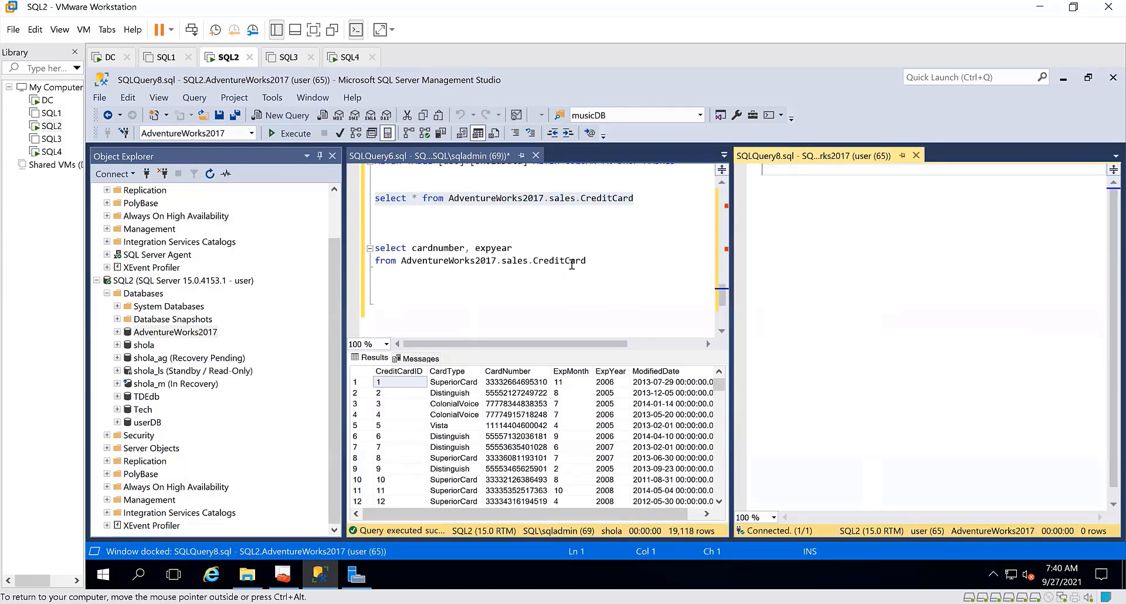
Copy both CreditCard queries from the admin query into the user's new query, and run only the all-columns one there.
{"action": "left_click_drag", "start_coordinate": [586, 260], "coordinate": [368, 203]}
{"action": "key", "text": "ctrl+c"}
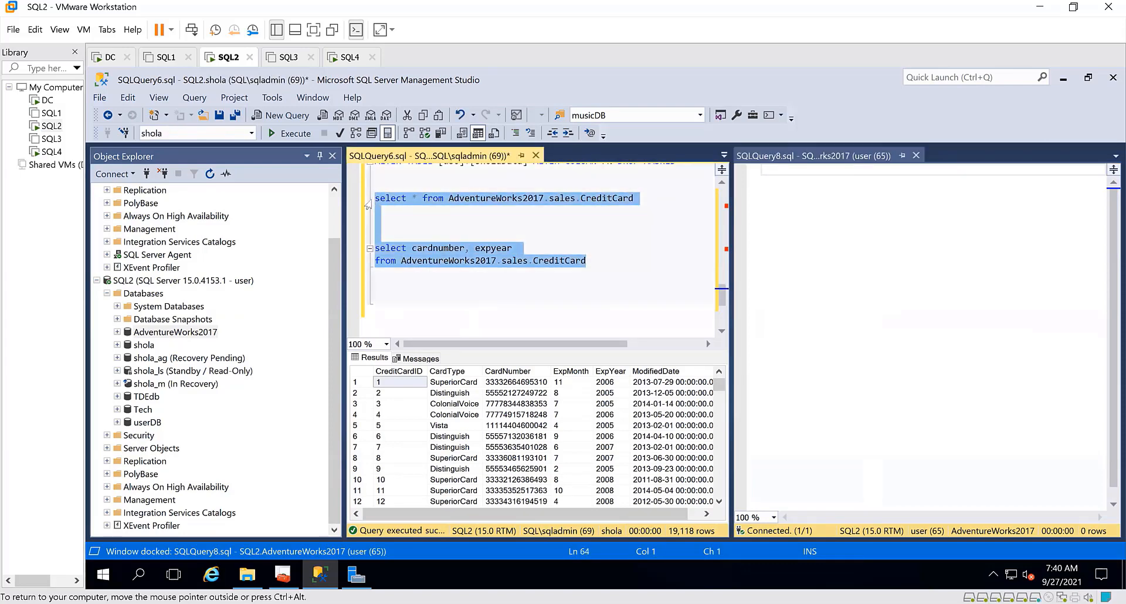
{"action": "left_click", "coordinate": [804, 173]}
{"action": "key", "text": "ctrl+v"}
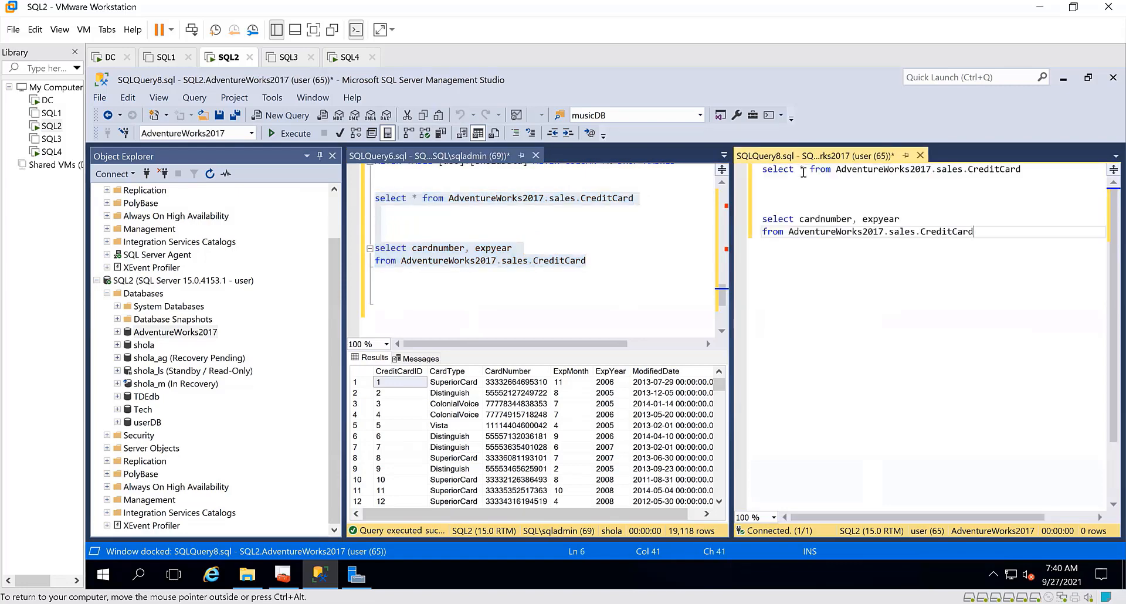
{"action": "left_click_drag", "start_coordinate": [1042, 174], "coordinate": [759, 170]}
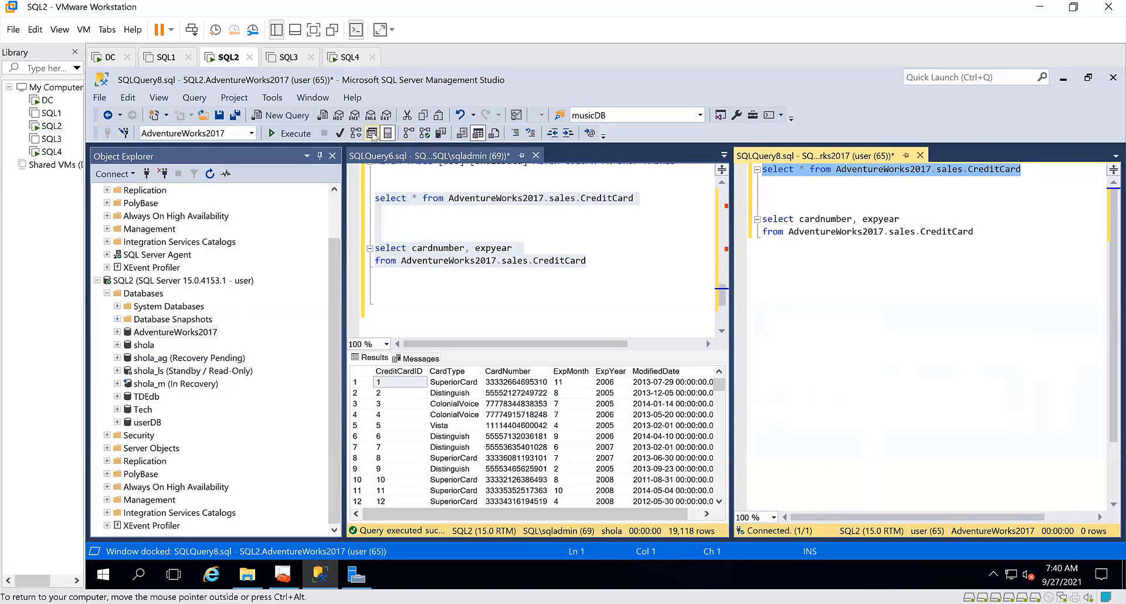
{"action": "left_click", "coordinate": [294, 134]}
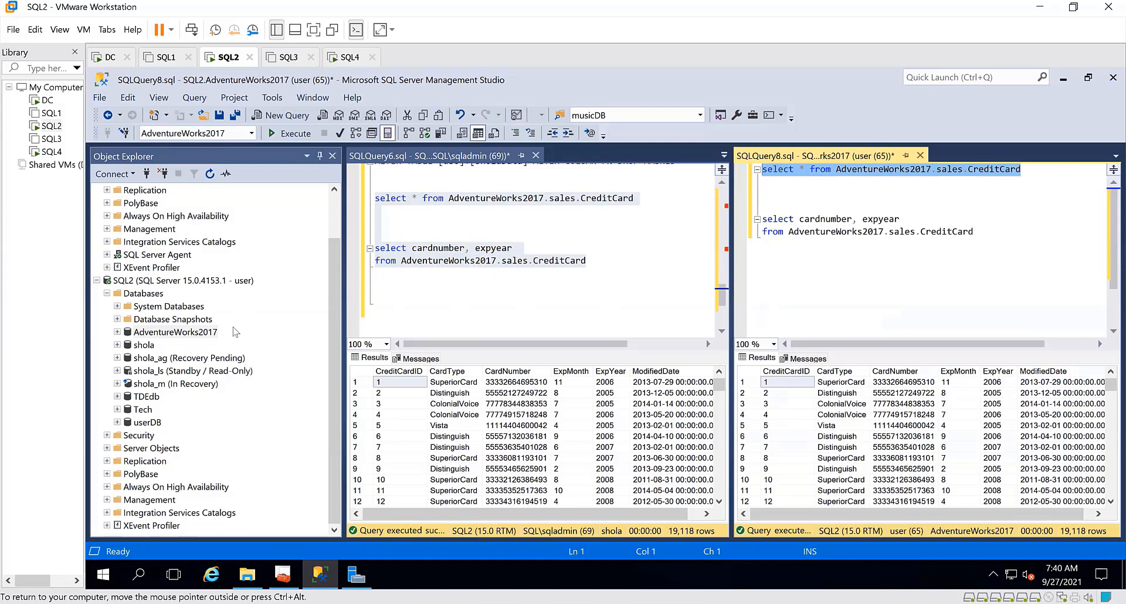
Collapse the user connection's databases and open the permissions of AdventureWorks2017's Sales.CreditCard table under the admin connection.
{"action": "left_click", "coordinate": [107, 294]}
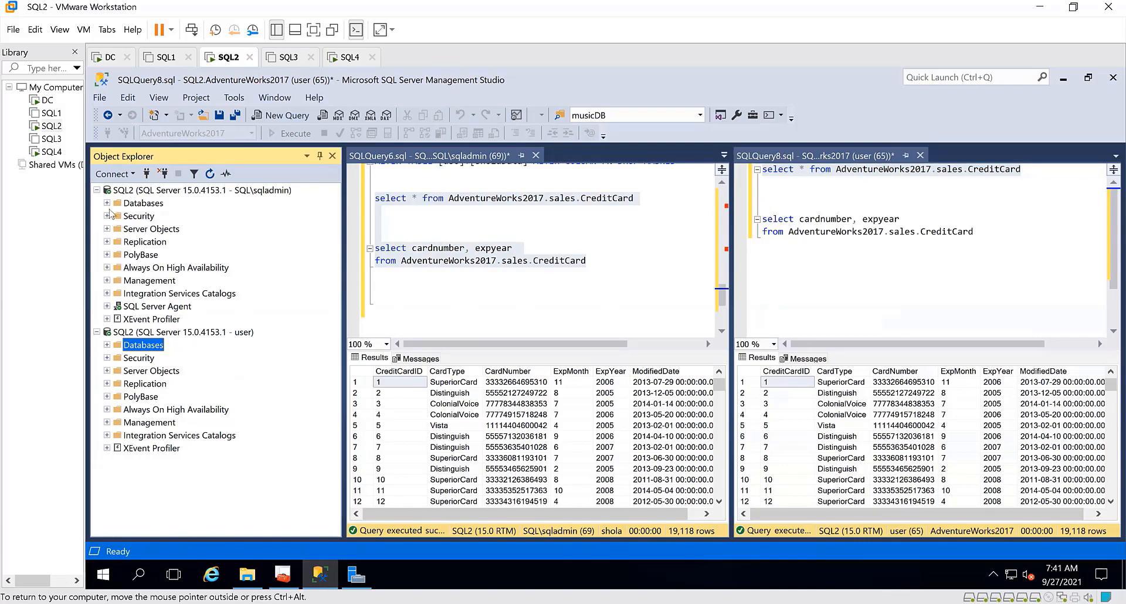
{"action": "left_click", "coordinate": [107, 204]}
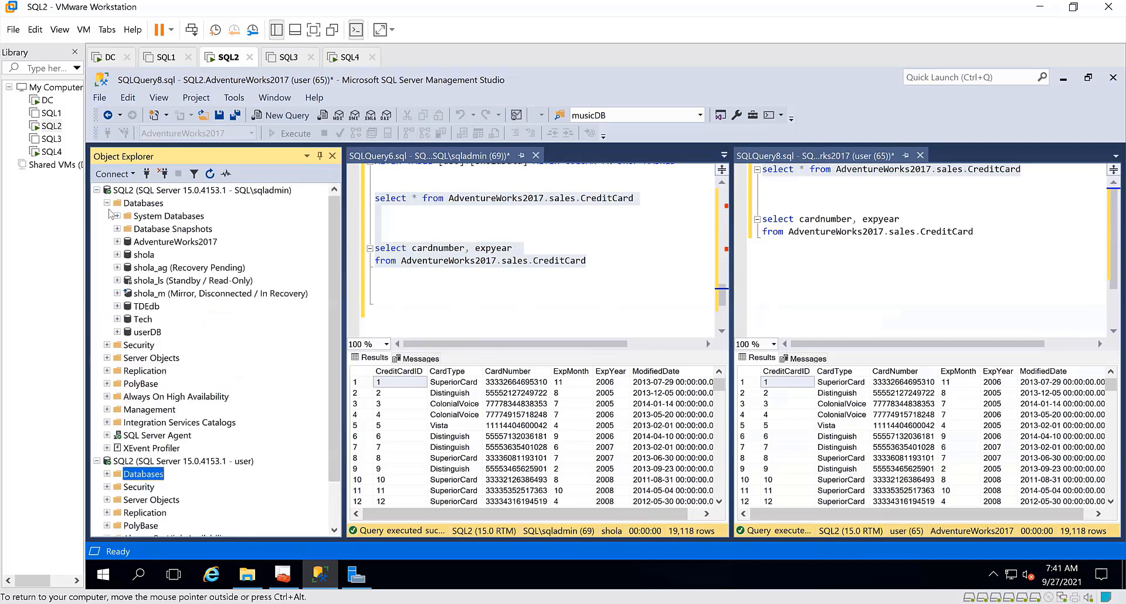
{"action": "left_click", "coordinate": [117, 242]}
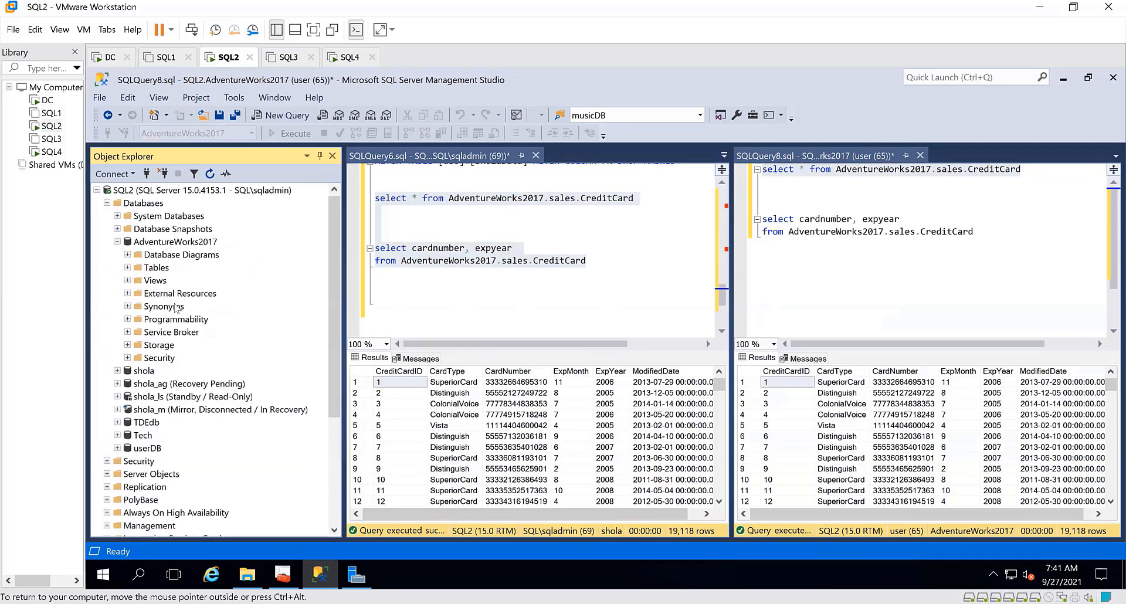
{"action": "left_click", "coordinate": [128, 267]}
{"action": "scroll", "coordinate": [178, 299], "scroll_direction": "down", "scroll_amount": 13}
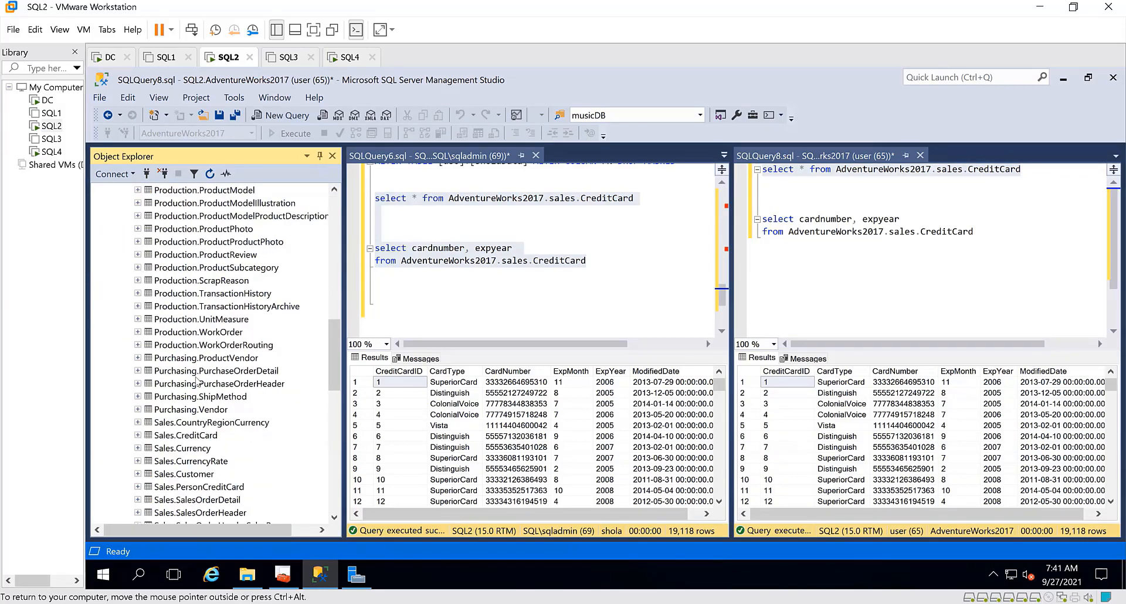
{"action": "scroll", "coordinate": [197, 382], "scroll_direction": "down", "scroll_amount": 2}
{"action": "left_click", "coordinate": [195, 360]}
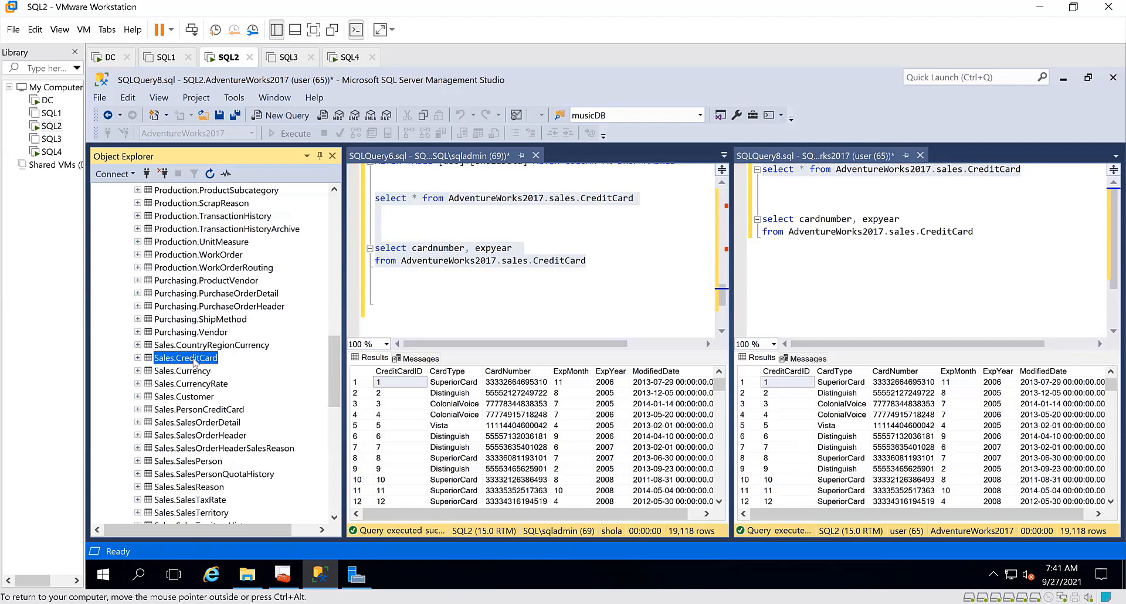
{"action": "right_click", "coordinate": [193, 361]}
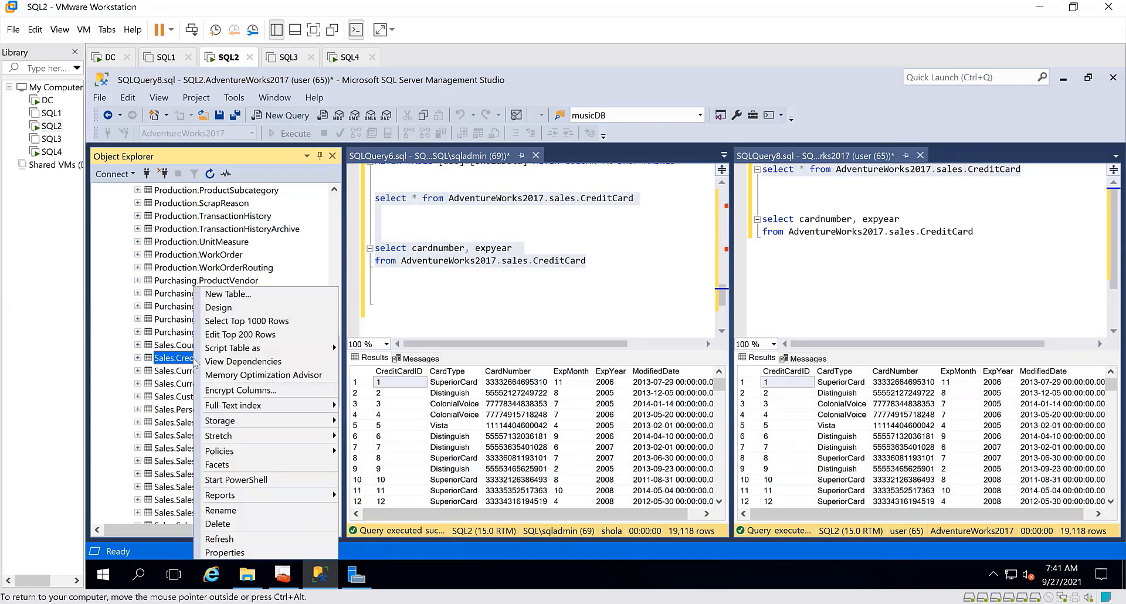
{"action": "left_click", "coordinate": [235, 552]}
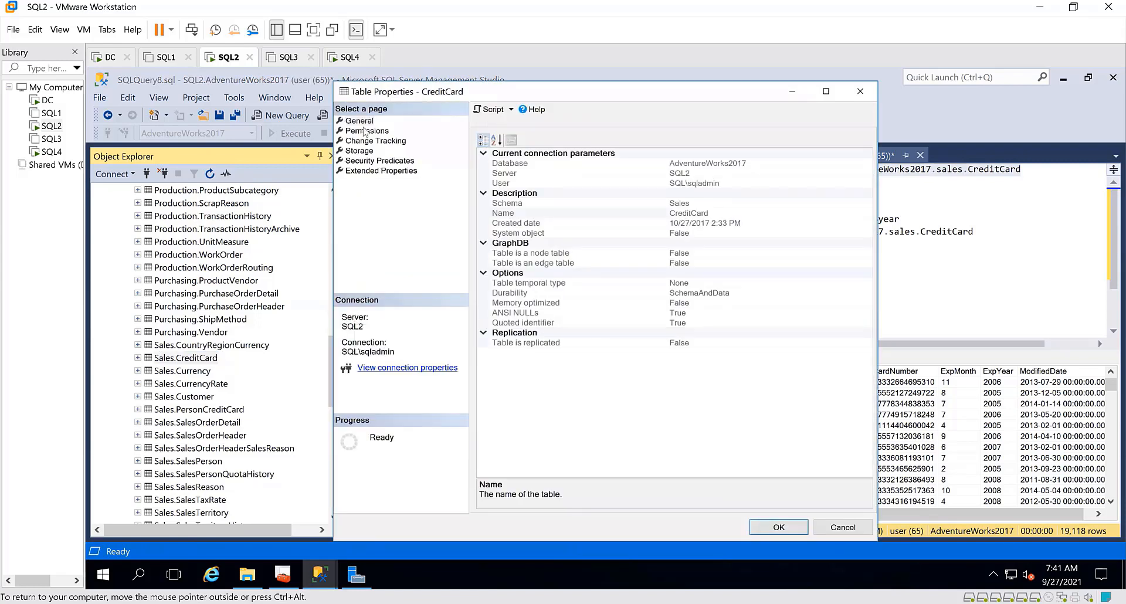
{"action": "left_click", "coordinate": [364, 131]}
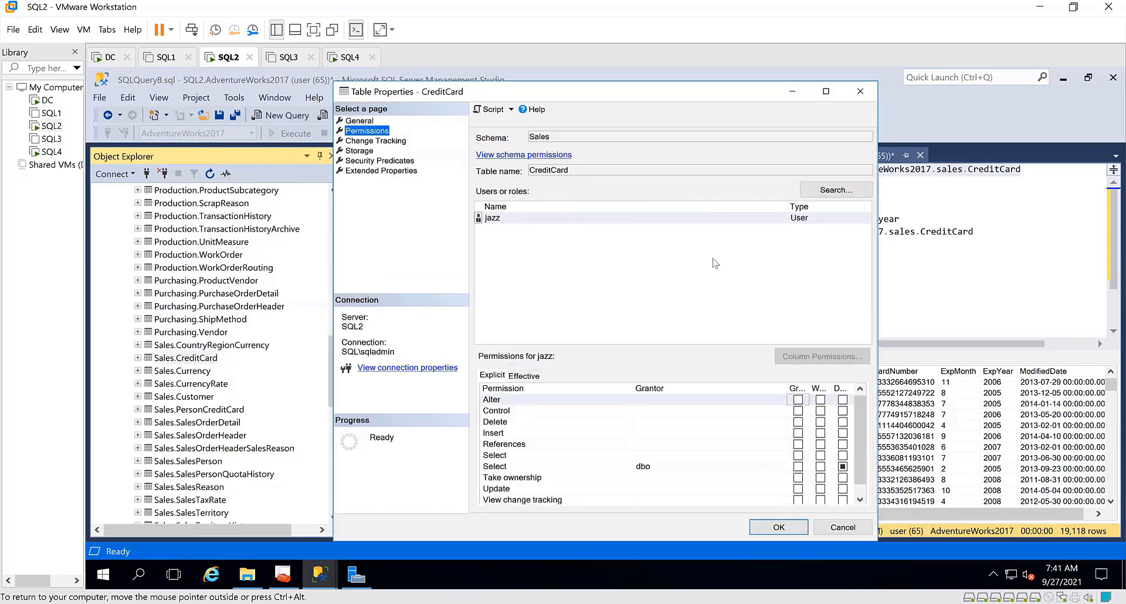
Add the database user "user" to the CreditCard table's users or roles, keeping all object types selected and checking the name.
{"action": "left_click", "coordinate": [836, 190]}
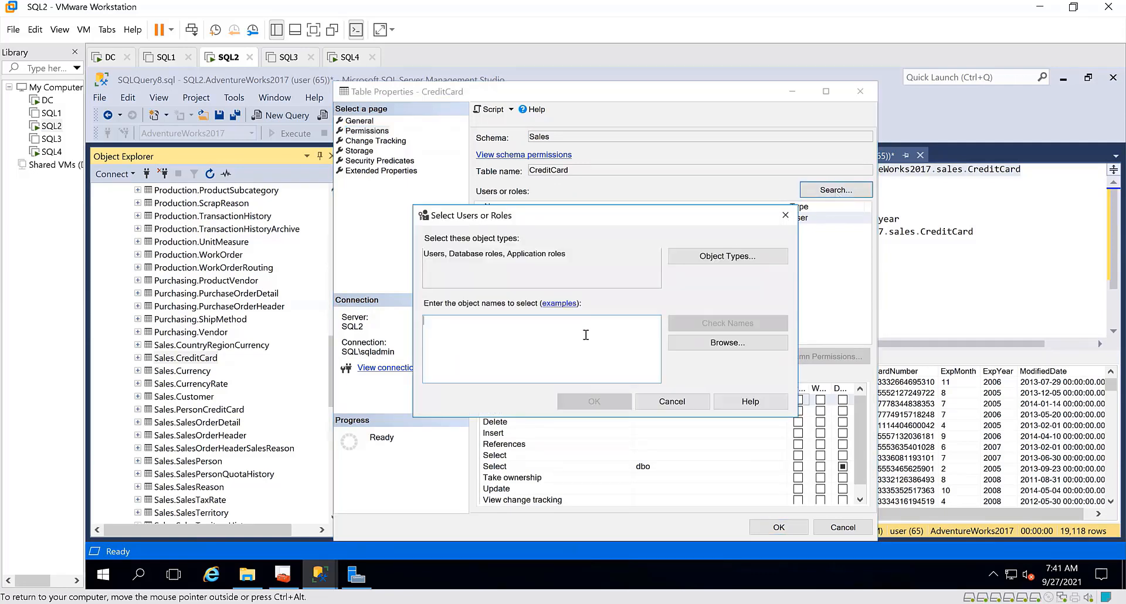
{"action": "type", "text": "user"}
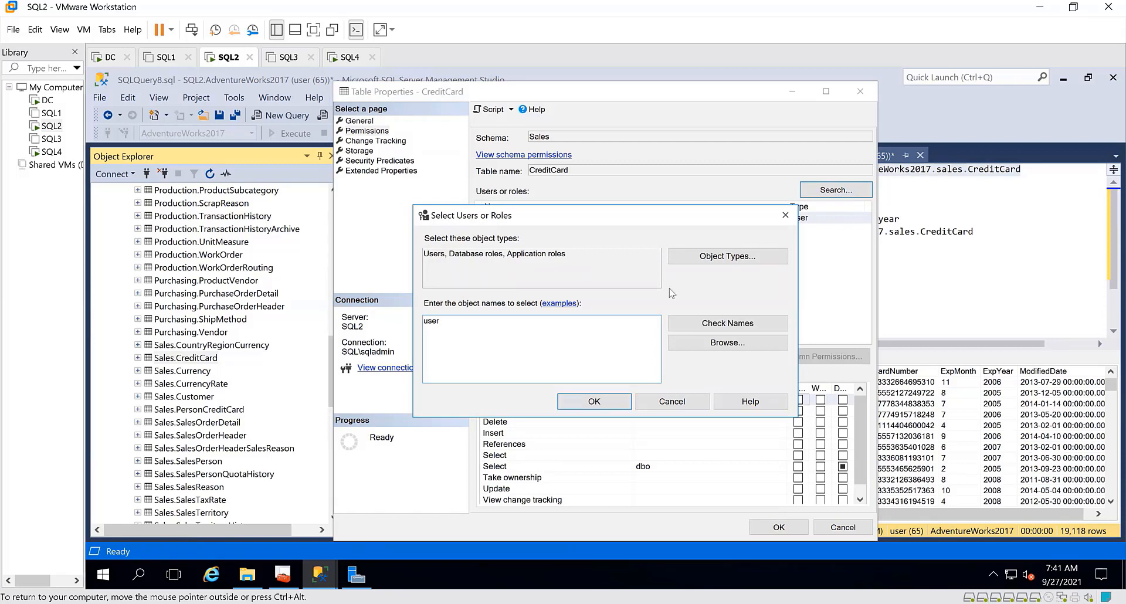
{"action": "left_click", "coordinate": [728, 258]}
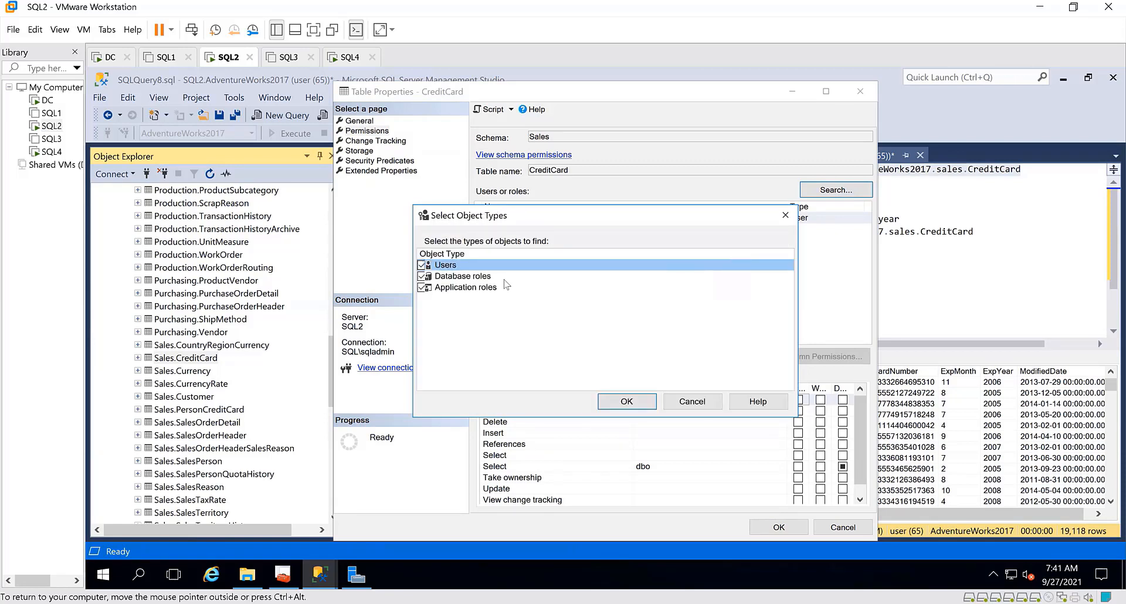
{"action": "left_click", "coordinate": [638, 402]}
{"action": "left_click", "coordinate": [730, 332]}
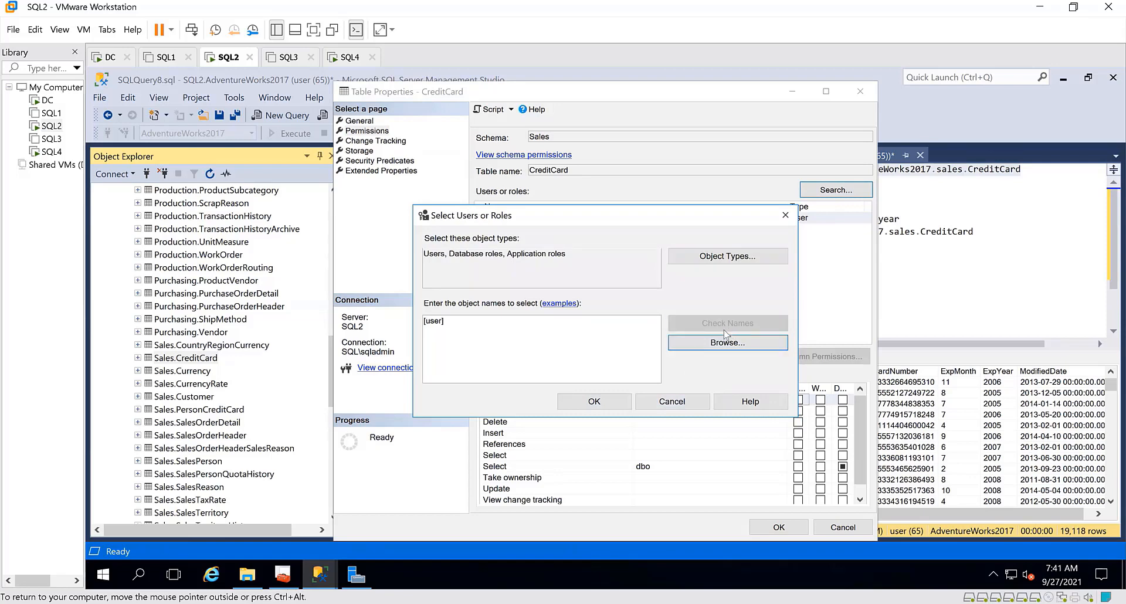
{"action": "left_click", "coordinate": [594, 401]}
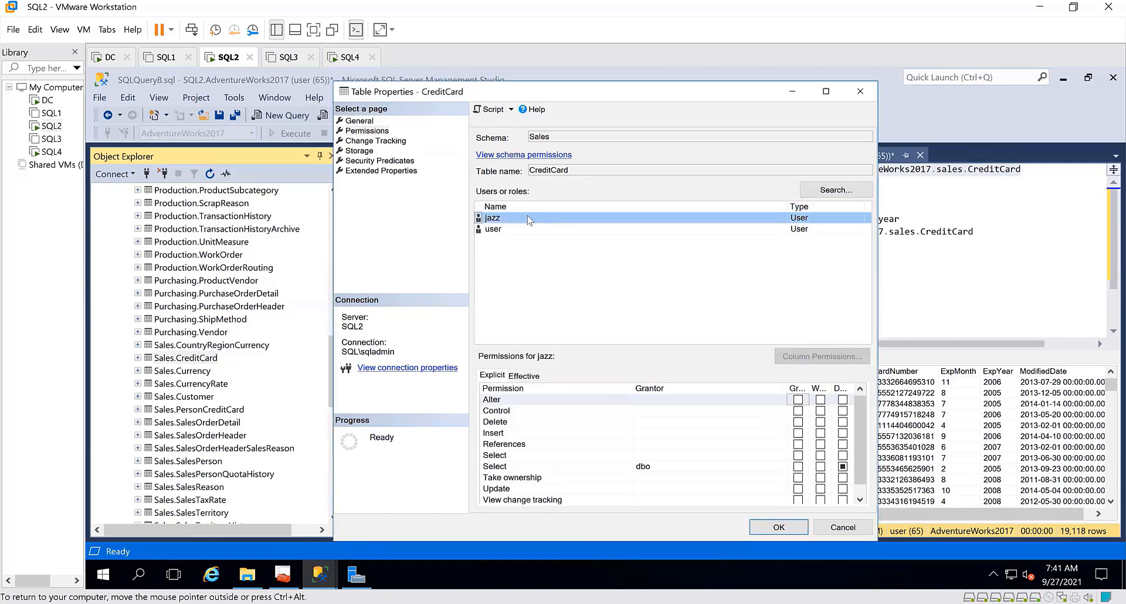
Deny the database user "user" the Select permission on the CardNumber and ExpYear columns of Sales.CreditCard and apply the table properties.
{"action": "left_click", "coordinate": [529, 234]}
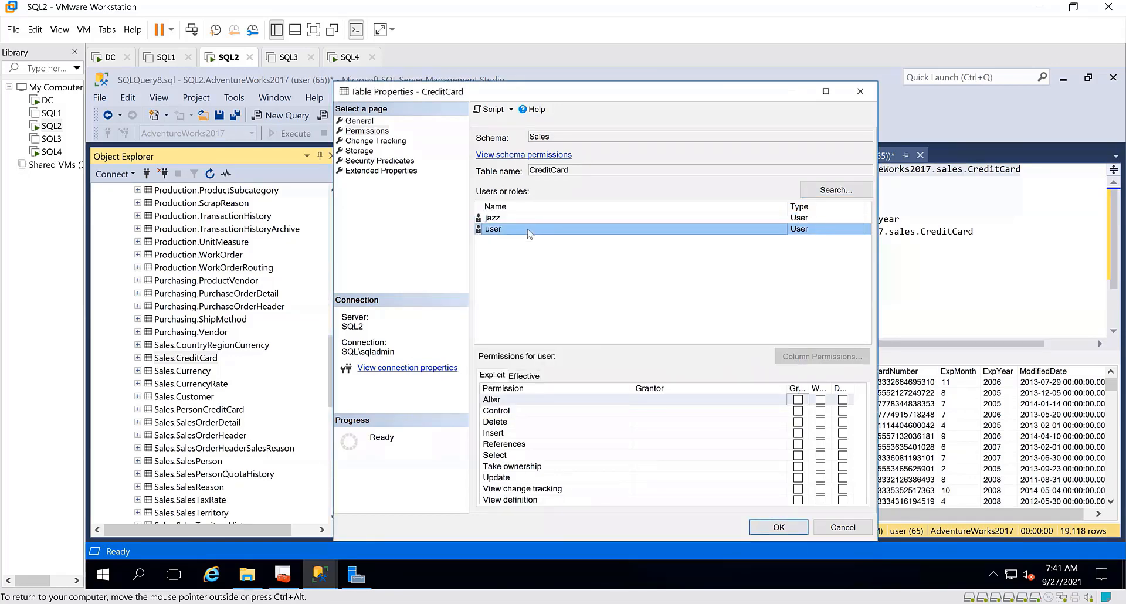
{"action": "left_click", "coordinate": [555, 457]}
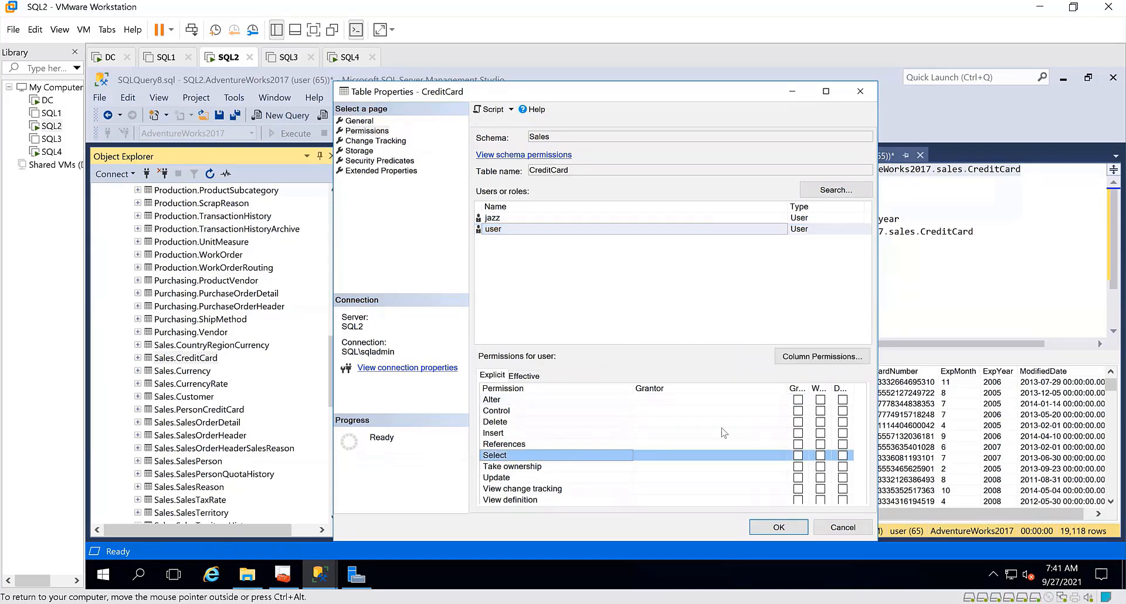
{"action": "left_click", "coordinate": [818, 359]}
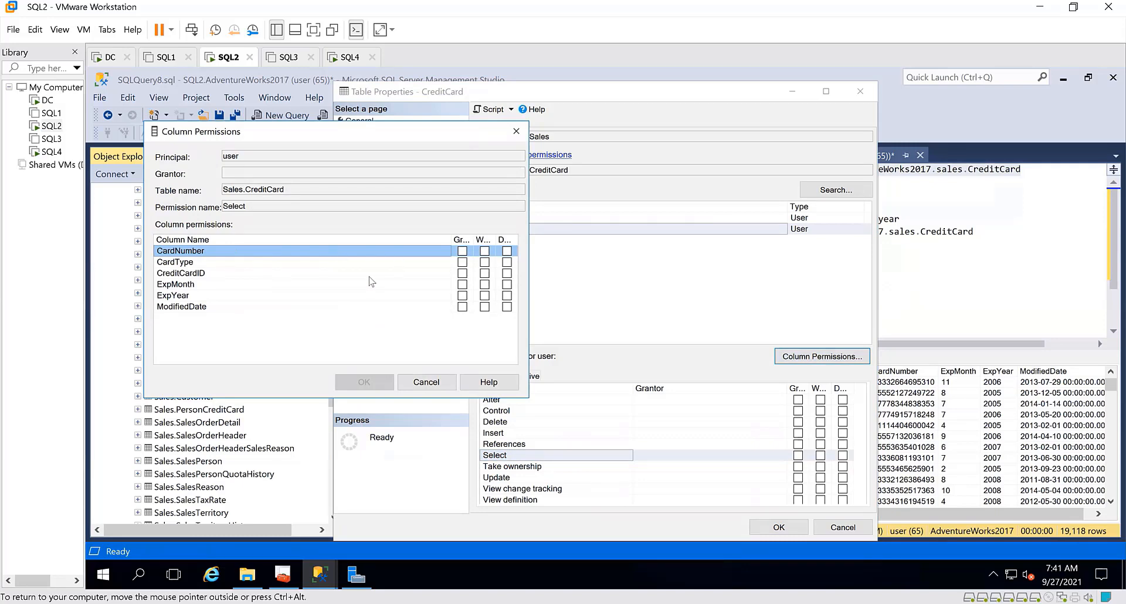
{"action": "left_click", "coordinate": [507, 251]}
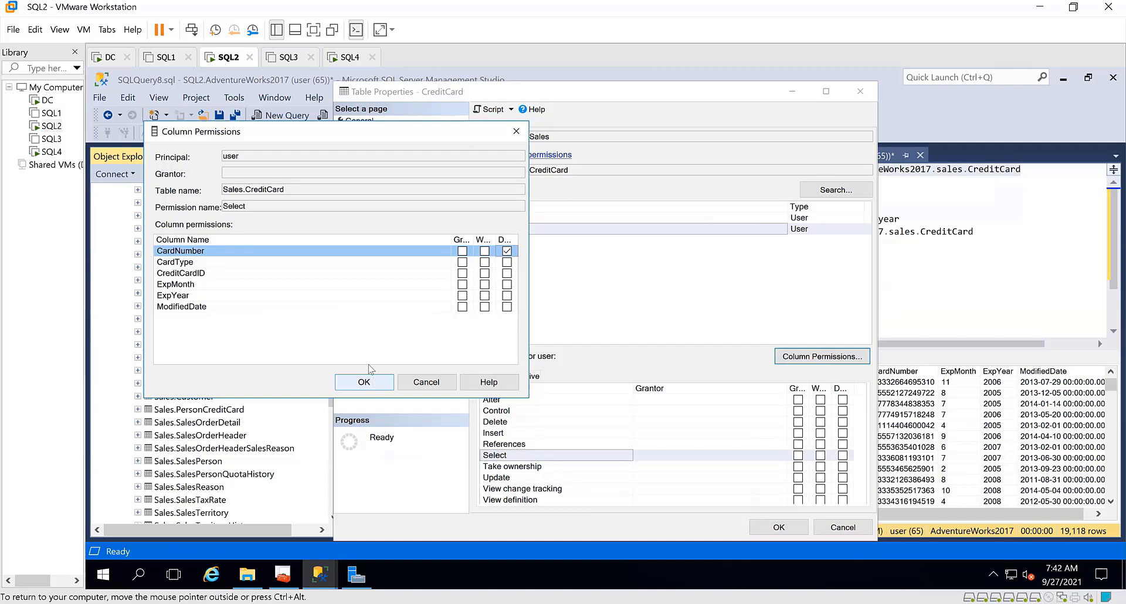
{"action": "left_click", "coordinate": [507, 296]}
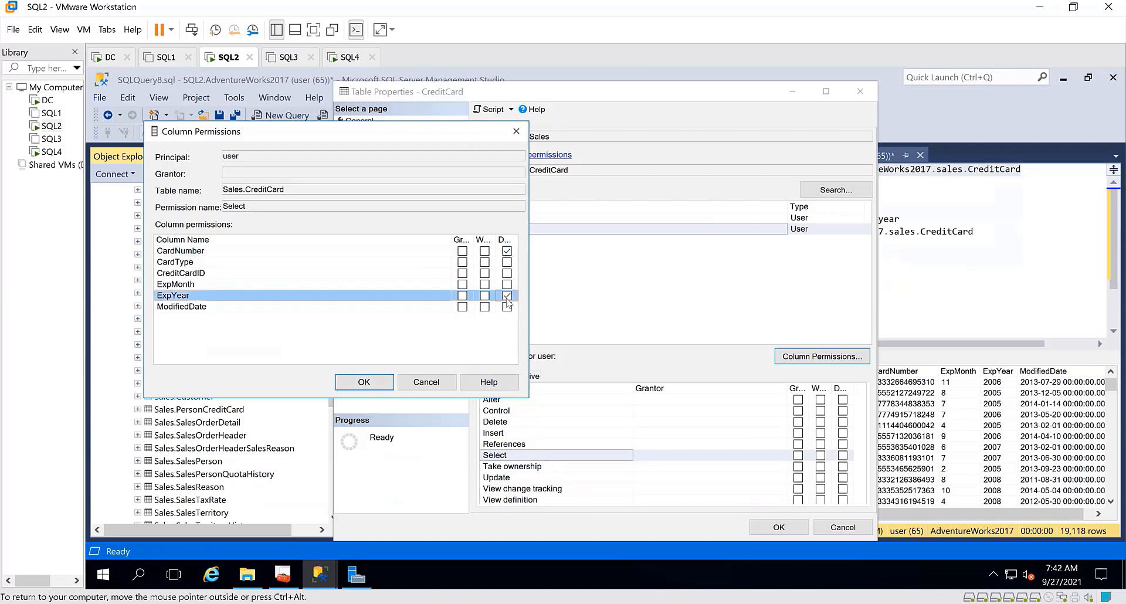
{"action": "left_click", "coordinate": [365, 382]}
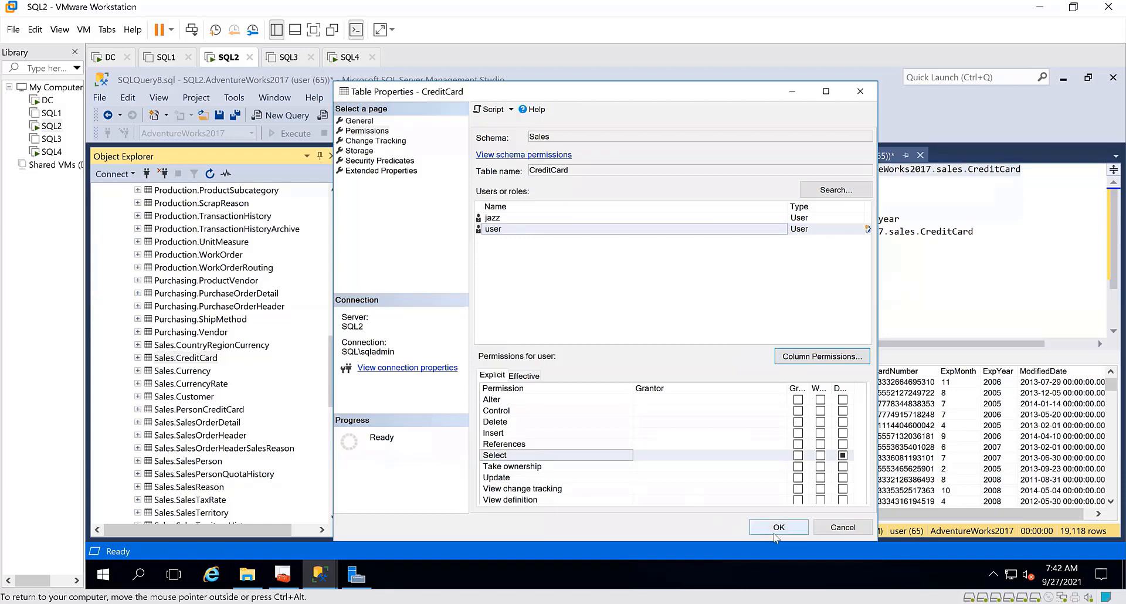
{"action": "left_click", "coordinate": [779, 528]}
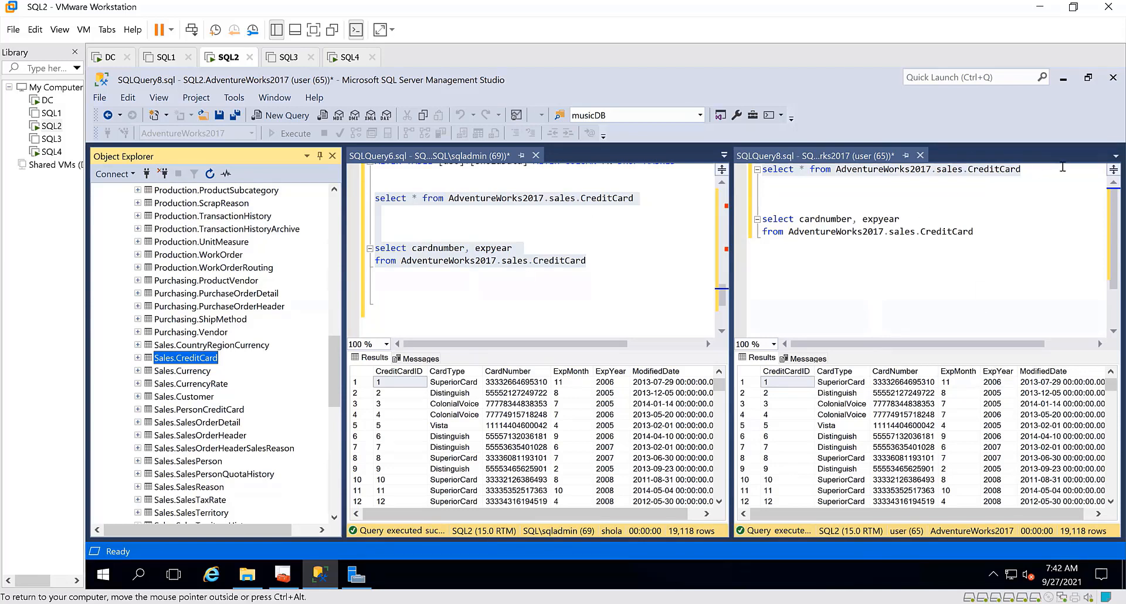
Run the all-columns CreditCard query and the cardnumber, expyear query one after the other in the user's query window.
{"action": "left_click_drag", "start_coordinate": [1052, 173], "coordinate": [760, 167]}
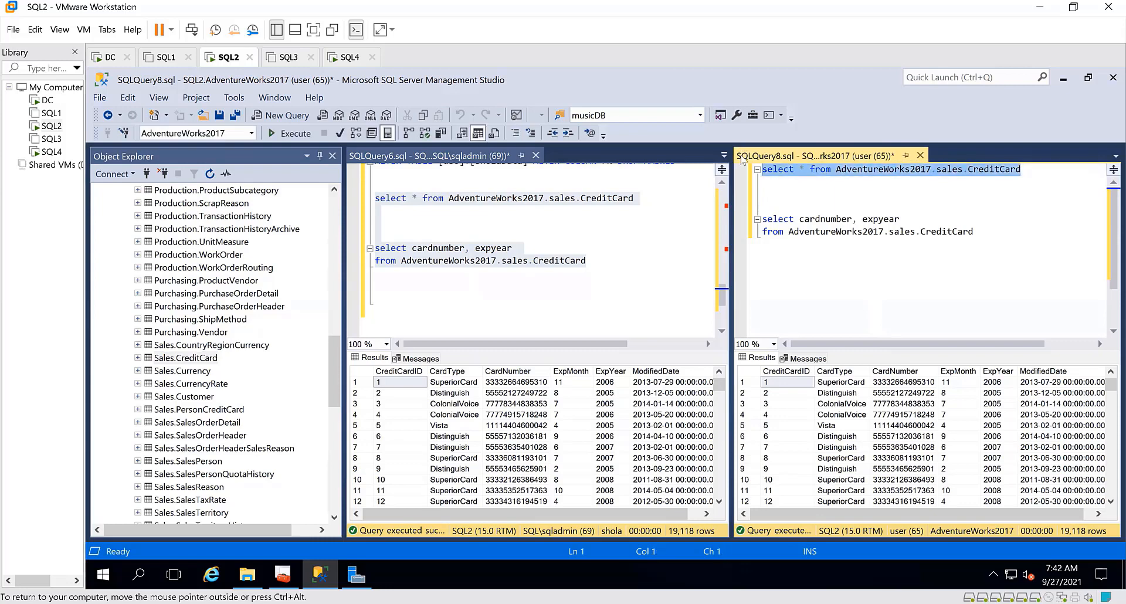
{"action": "left_click", "coordinate": [290, 133]}
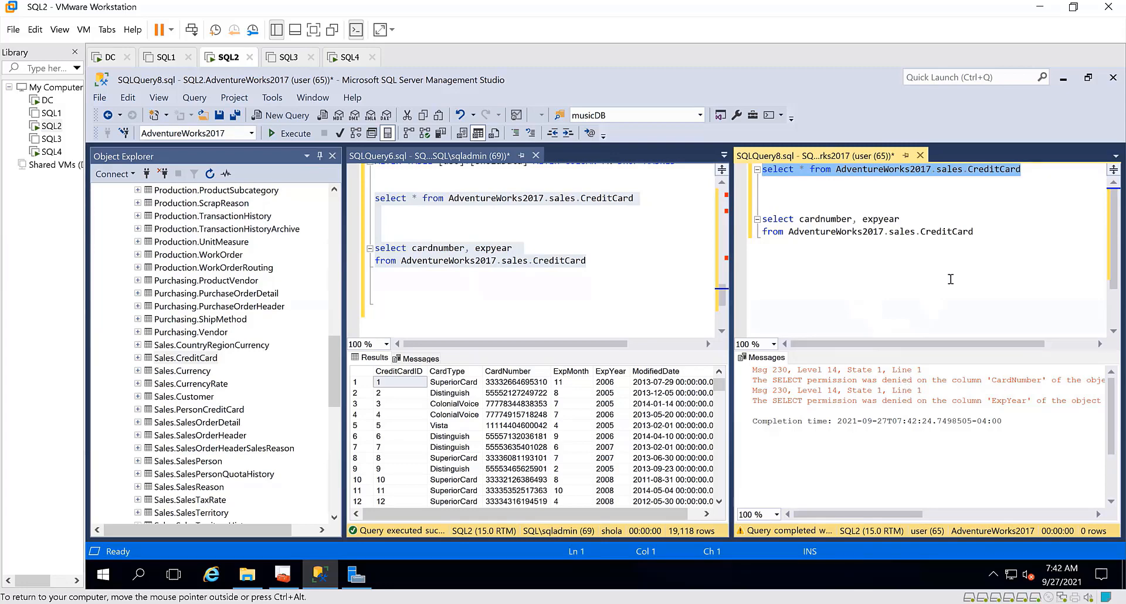
{"action": "left_click_drag", "start_coordinate": [987, 230], "coordinate": [760, 219]}
{"action": "left_click", "coordinate": [289, 133]}
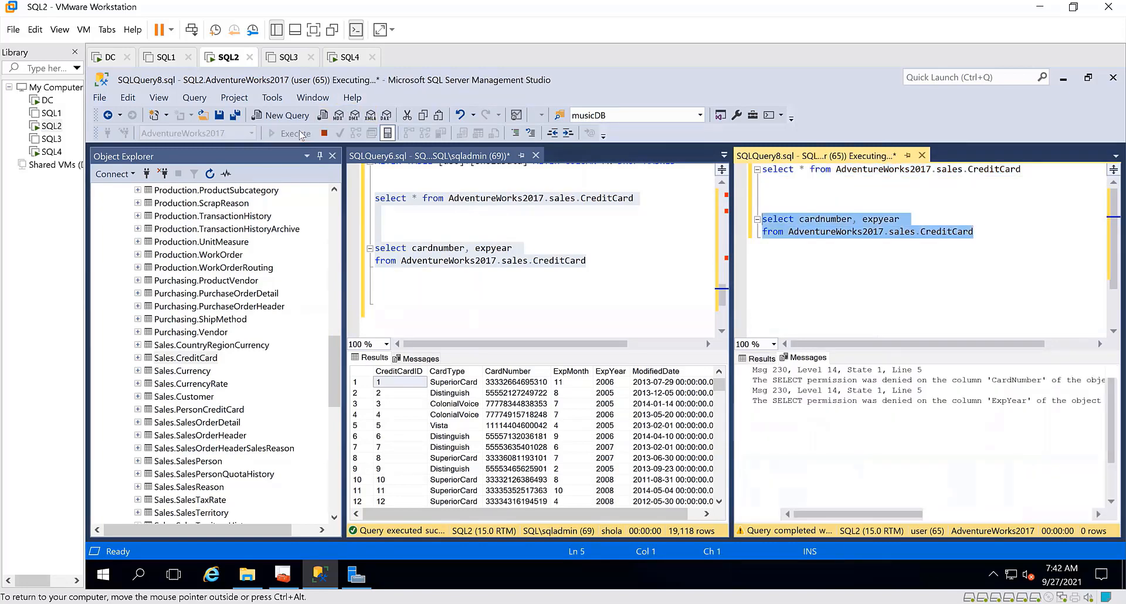
{"action": "left_click", "coordinate": [881, 272]}
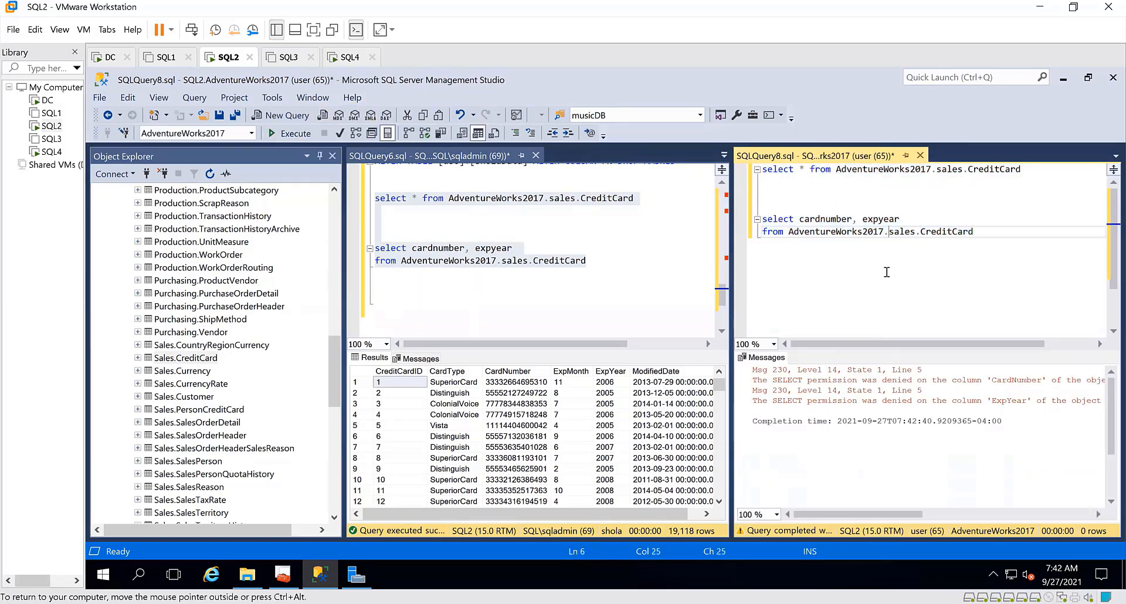
Collapse the admin connection's AdventureWorks2017 and select the top 1000 rows of its Sales.CreditCard table under the user connection.
{"action": "scroll", "coordinate": [578, 231], "scroll_direction": "up", "scroll_amount": 15}
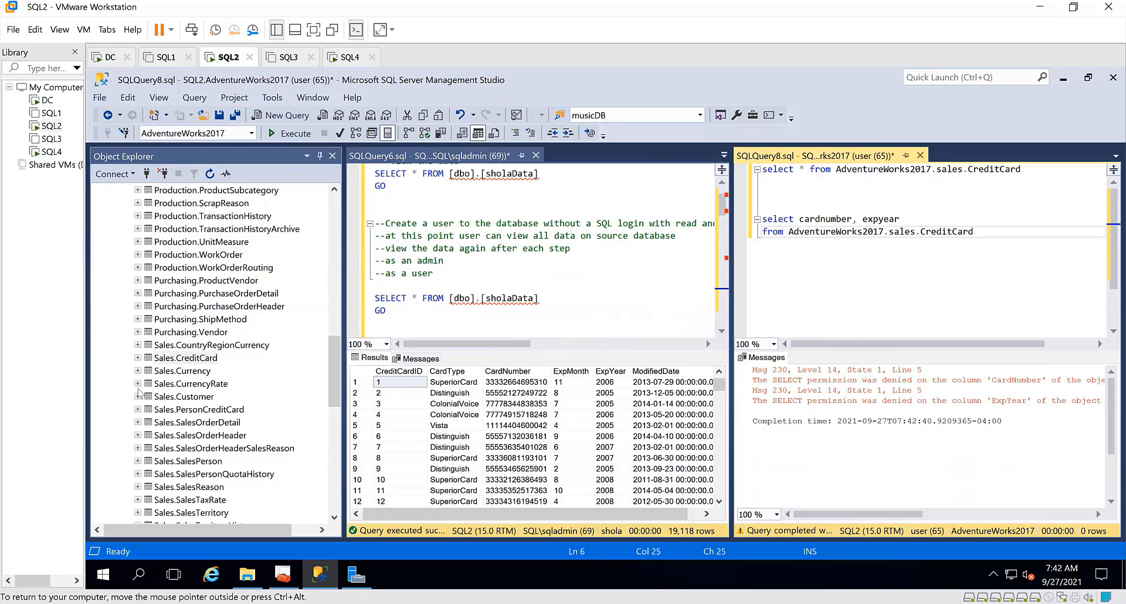
{"action": "scroll", "coordinate": [161, 278], "scroll_direction": "up", "scroll_amount": 15}
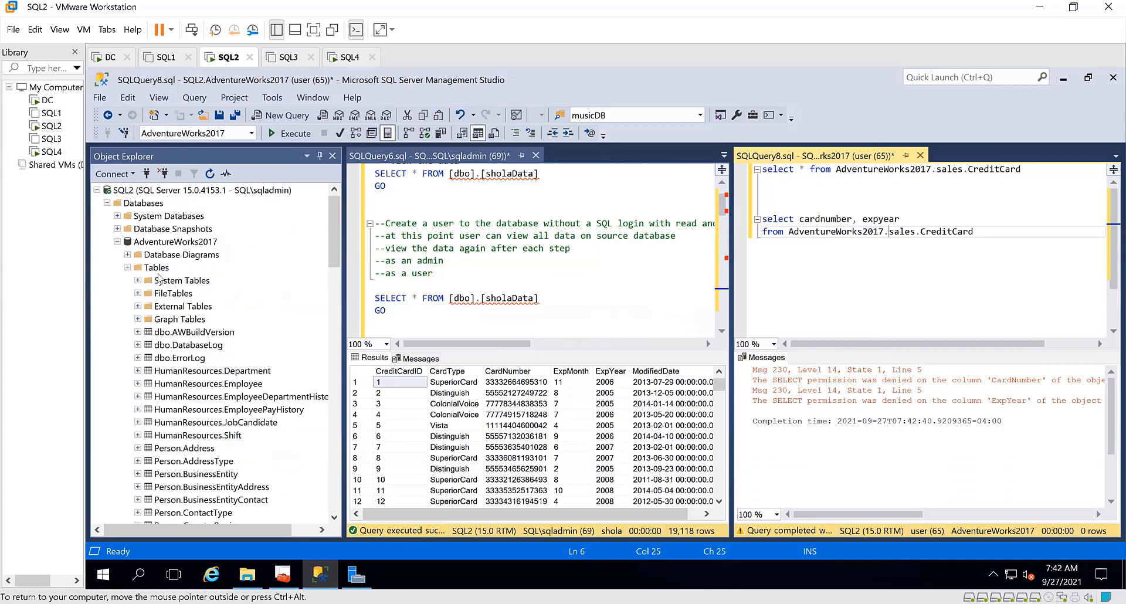
{"action": "left_click", "coordinate": [117, 241]}
{"action": "scroll", "coordinate": [202, 299], "scroll_direction": "down", "scroll_amount": 2}
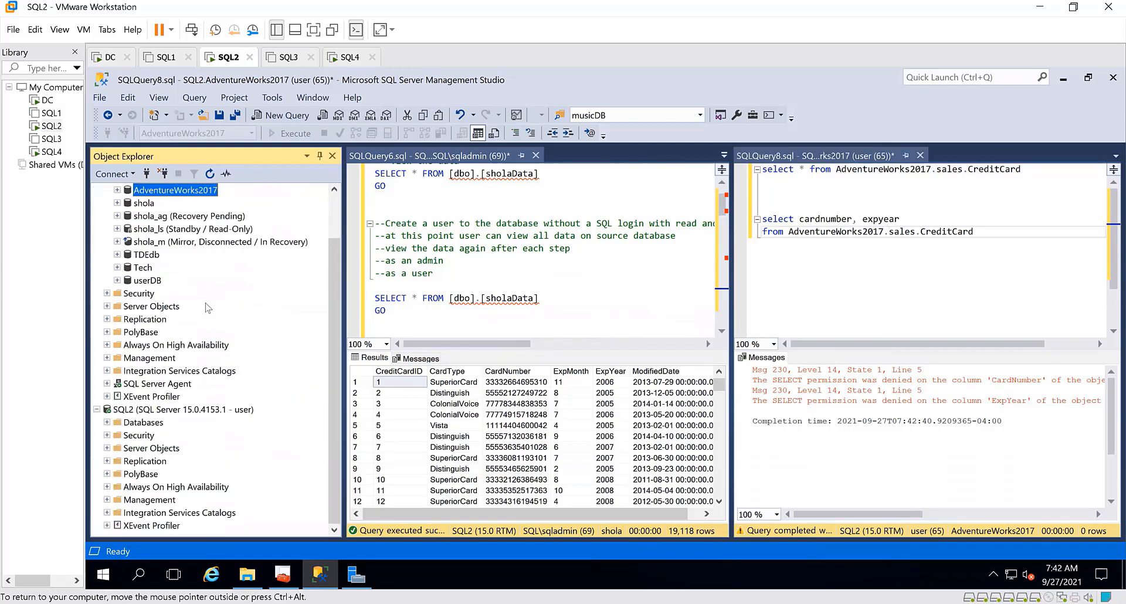
{"action": "left_click", "coordinate": [107, 423]}
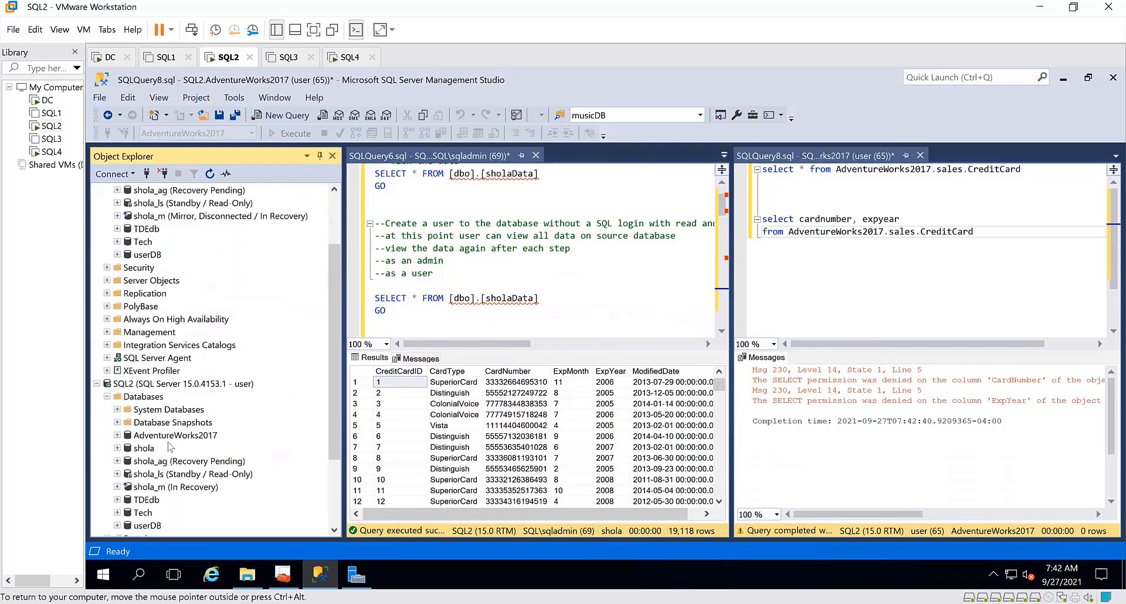
{"action": "left_click", "coordinate": [117, 435]}
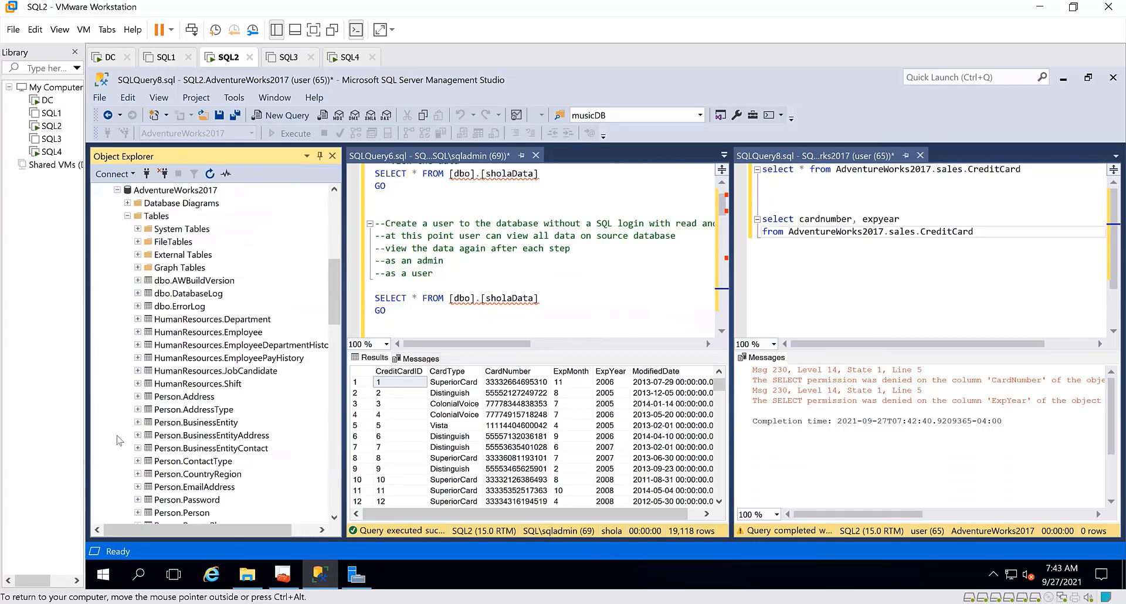
{"action": "scroll", "coordinate": [189, 436], "scroll_direction": "down", "scroll_amount": 16}
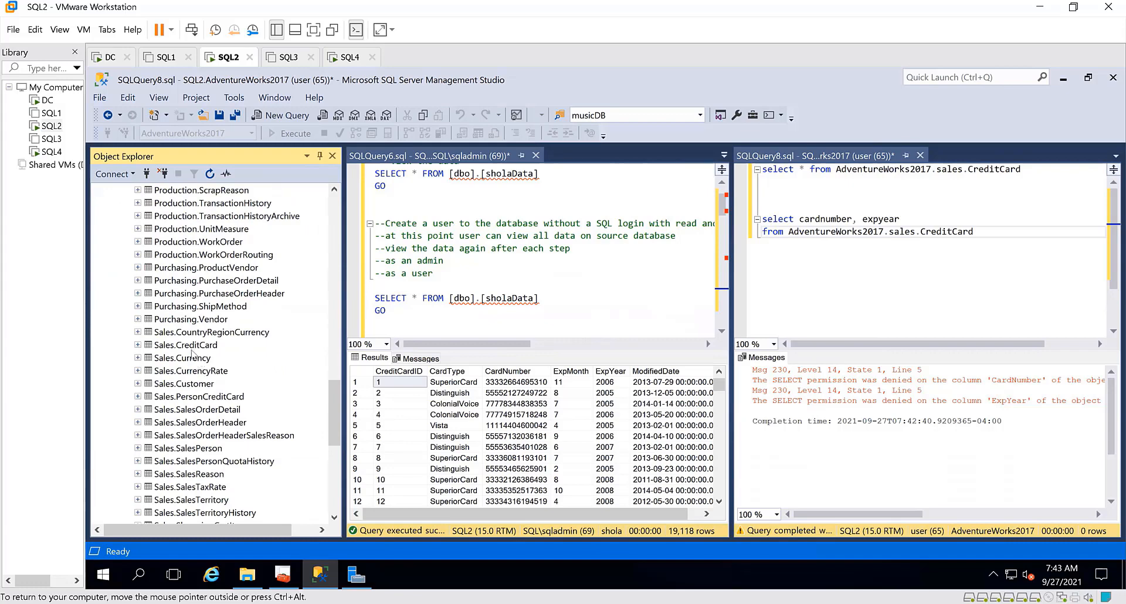
{"action": "right_click", "coordinate": [190, 349]}
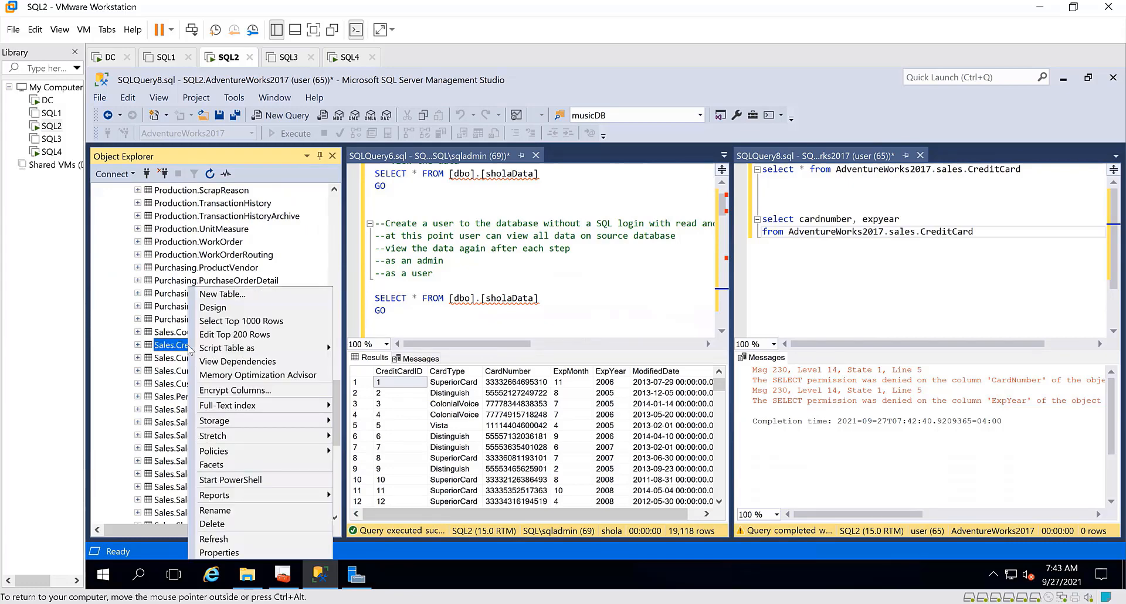
{"action": "left_click", "coordinate": [254, 322]}
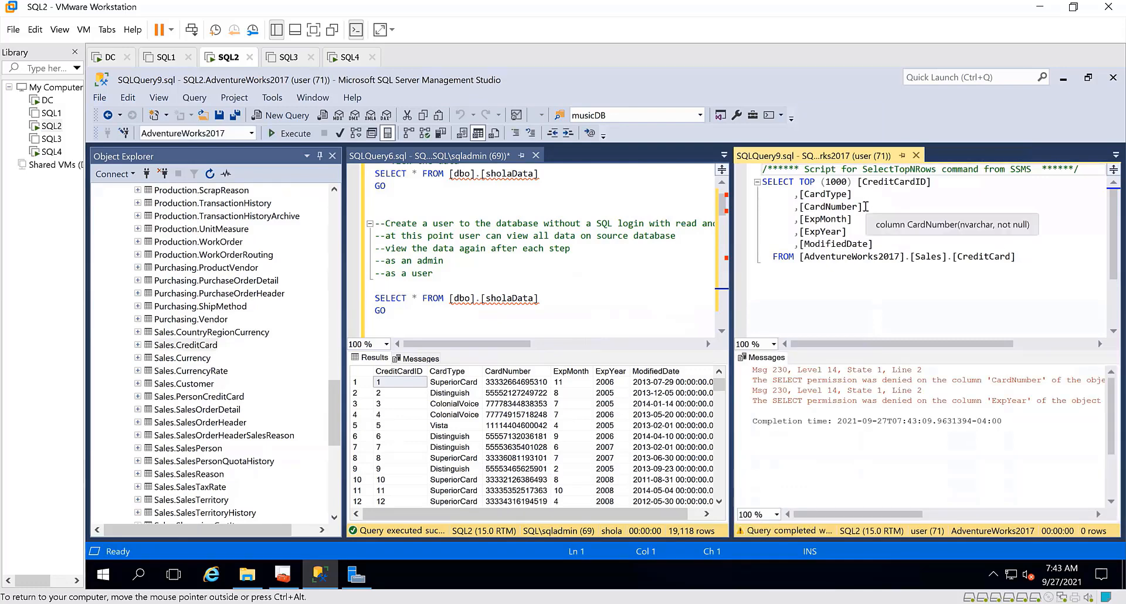
Remove the [CardNumber] and [ExpYear] columns from the generated top-1000 query and run the remaining SELECT statement.
{"action": "left_click_drag", "start_coordinate": [866, 207], "coordinate": [797, 208]}
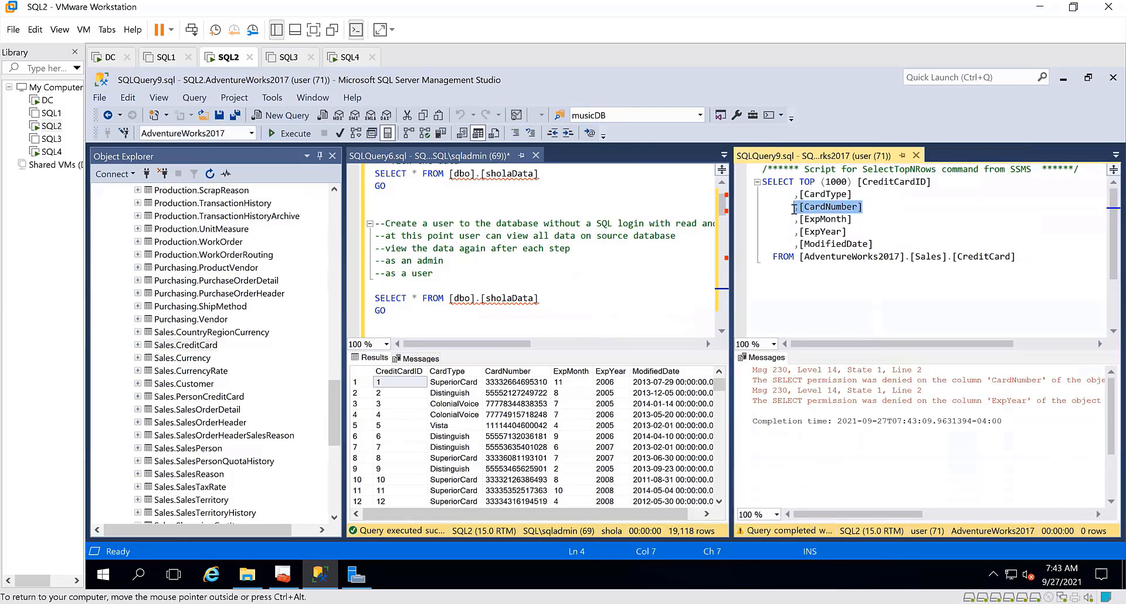
{"action": "key", "text": "Delete"}
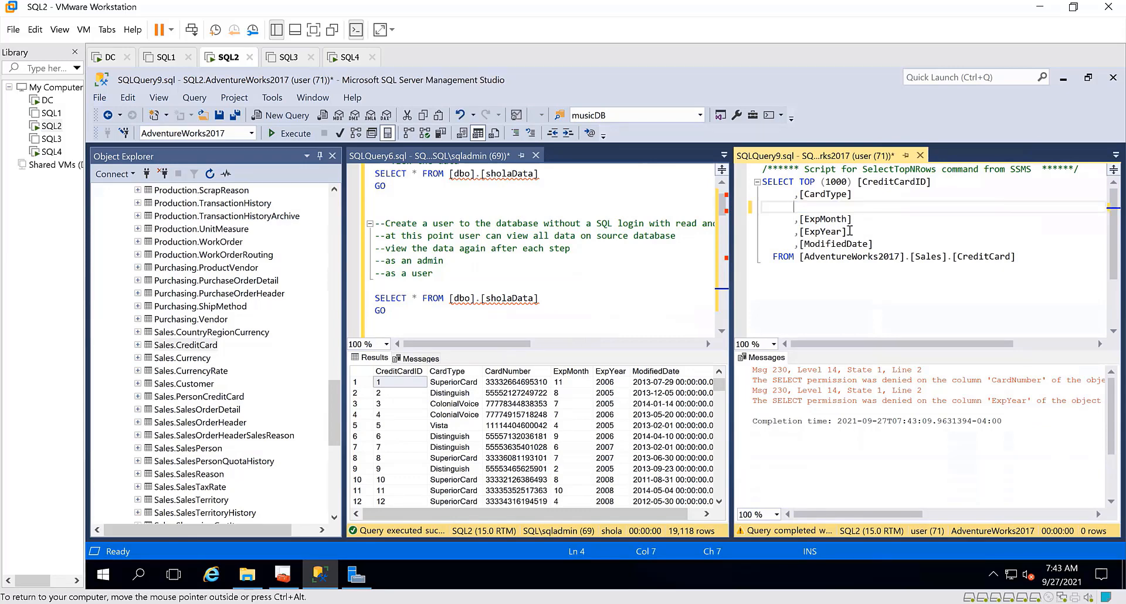
{"action": "left_click_drag", "start_coordinate": [847, 232], "coordinate": [796, 232]}
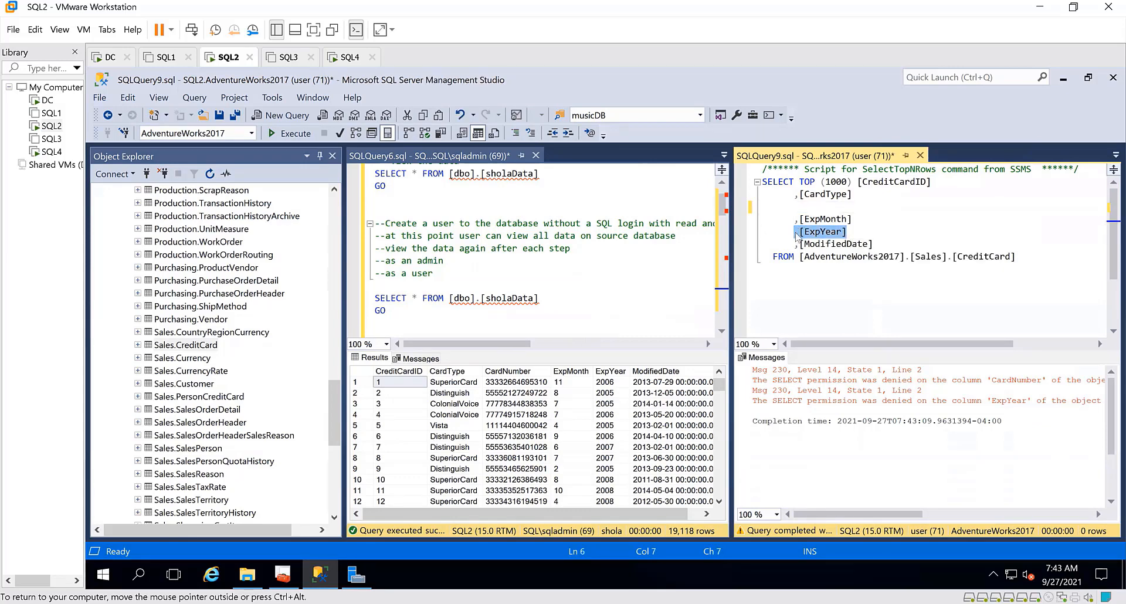
{"action": "key", "text": "Delete"}
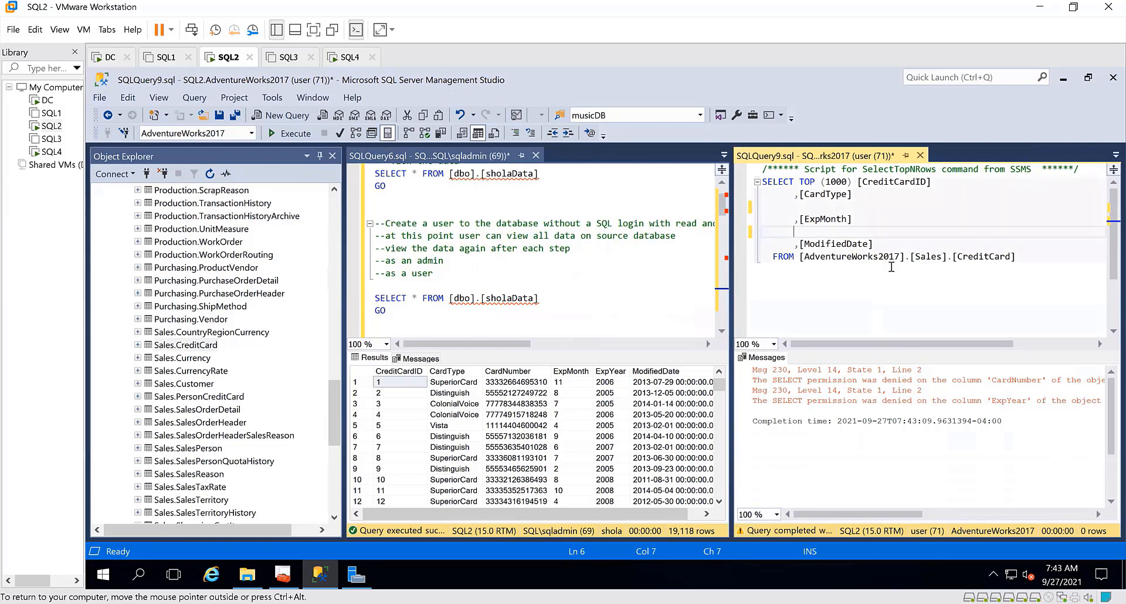
{"action": "left_click_drag", "start_coordinate": [1027, 262], "coordinate": [758, 182]}
{"action": "left_click", "coordinate": [286, 133]}
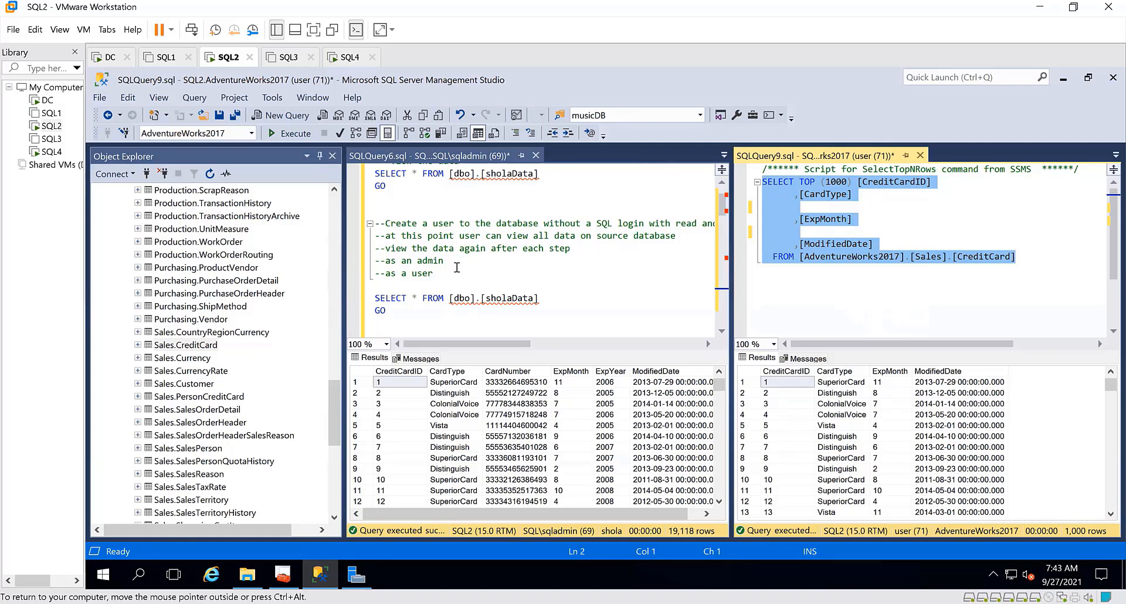
Open the properties of the "user" login under the admin connection's security logins and review its database user mappings.
{"action": "scroll", "coordinate": [247, 251], "scroll_direction": "up", "scroll_amount": 20}
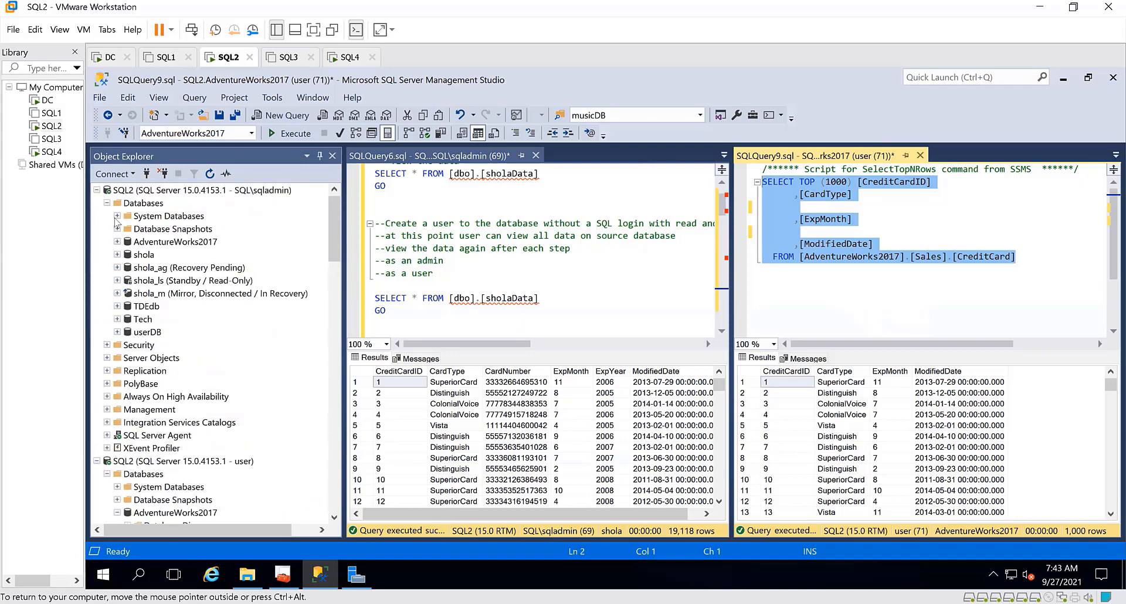
{"action": "left_click", "coordinate": [108, 203]}
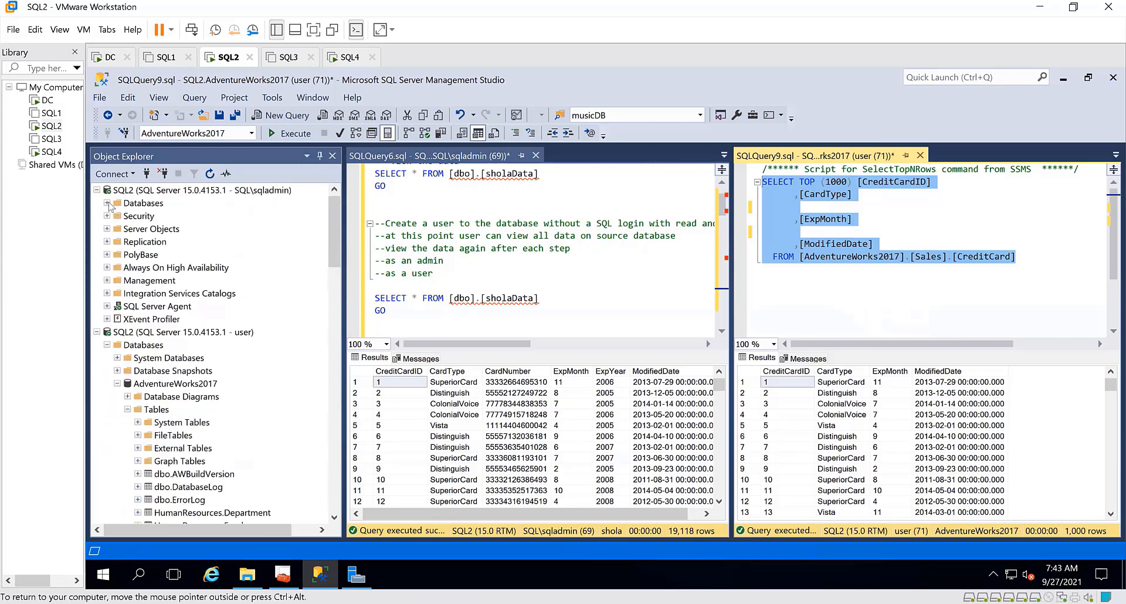
{"action": "left_click", "coordinate": [108, 216]}
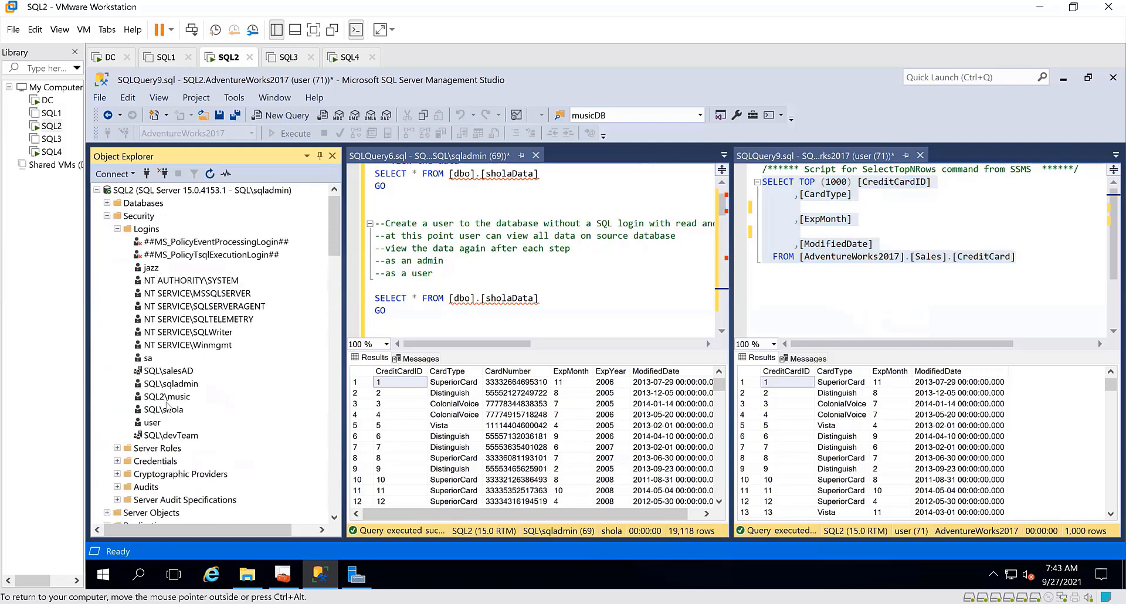
{"action": "right_click", "coordinate": [153, 423]}
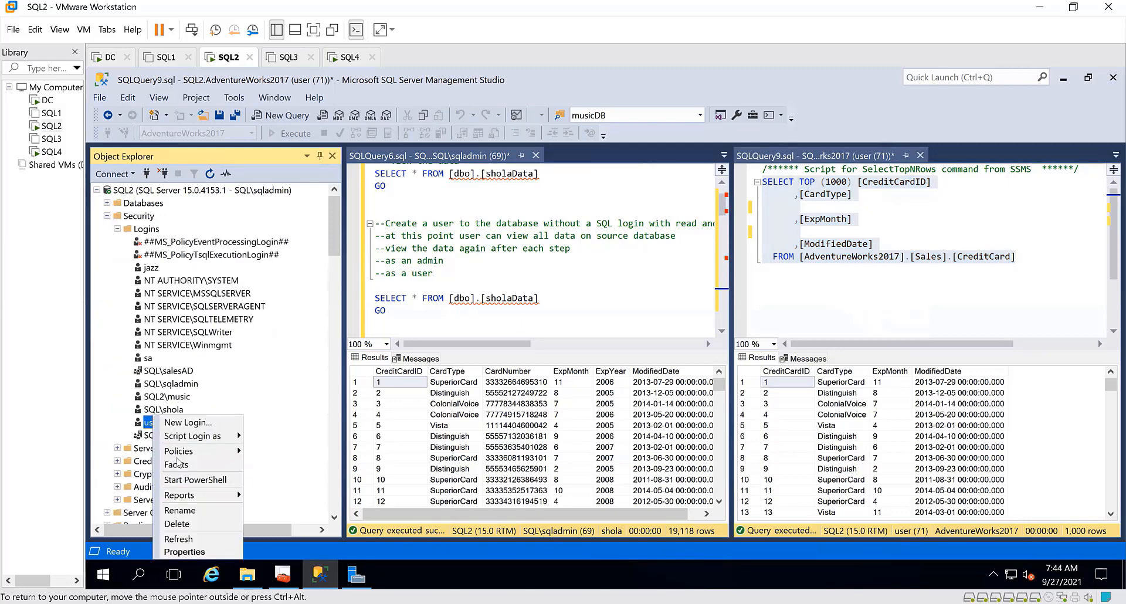
{"action": "left_click", "coordinate": [192, 552]}
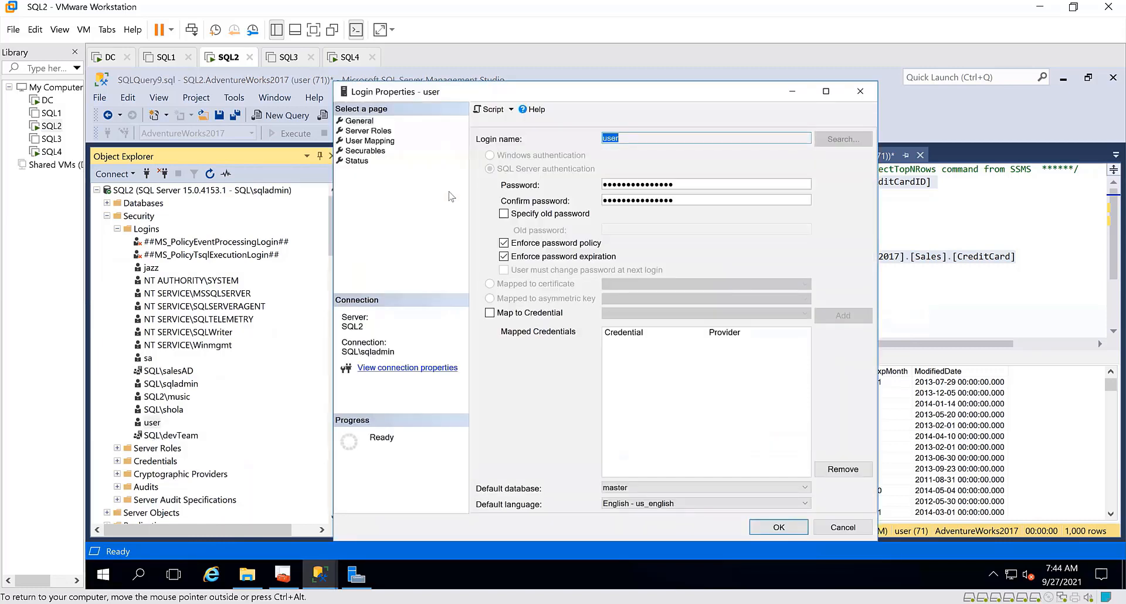
{"action": "left_click", "coordinate": [368, 141]}
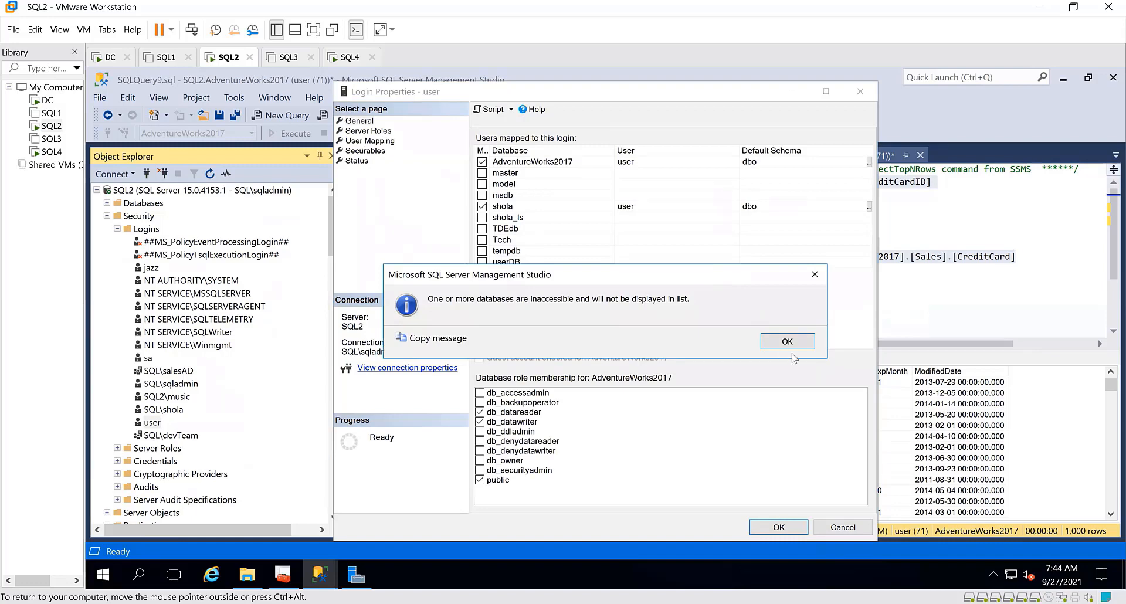
{"action": "left_click", "coordinate": [788, 341]}
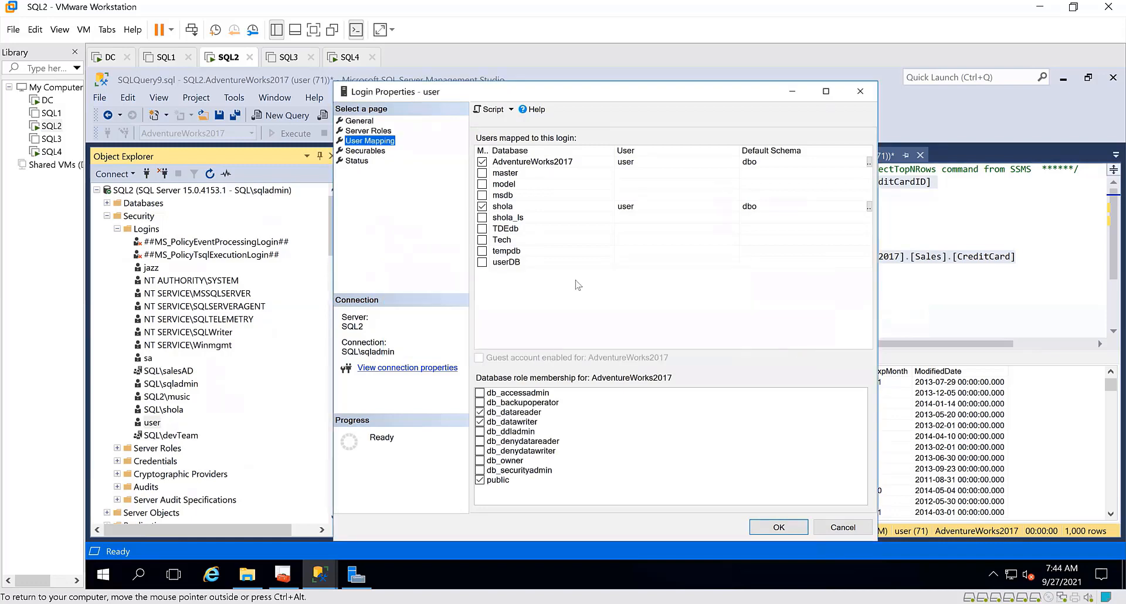
{"action": "left_click", "coordinate": [368, 130]}
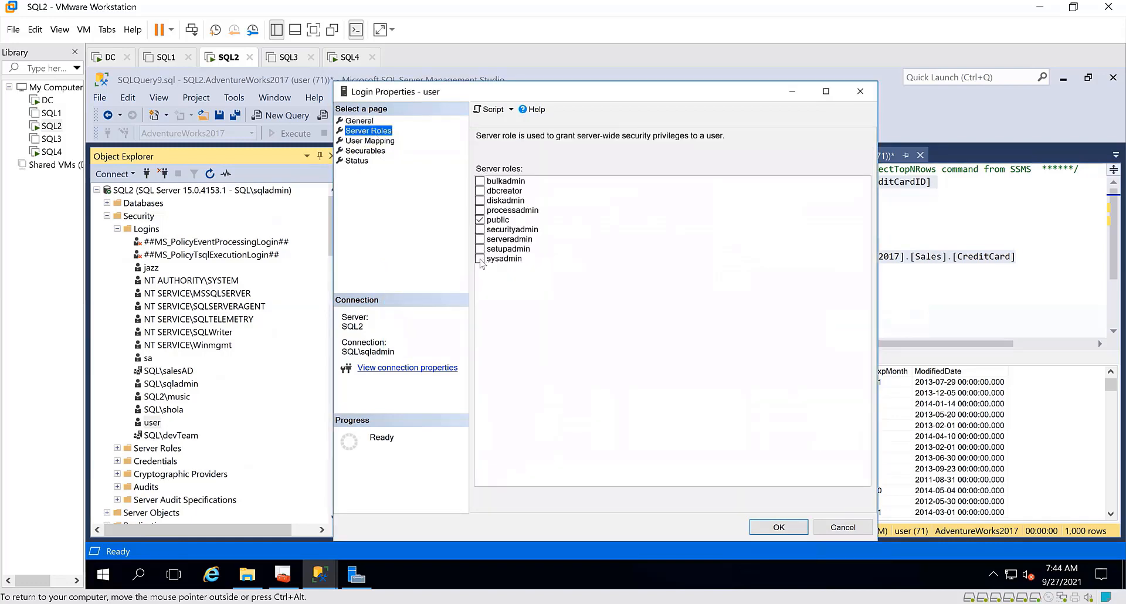
{"action": "left_click", "coordinate": [480, 259]}
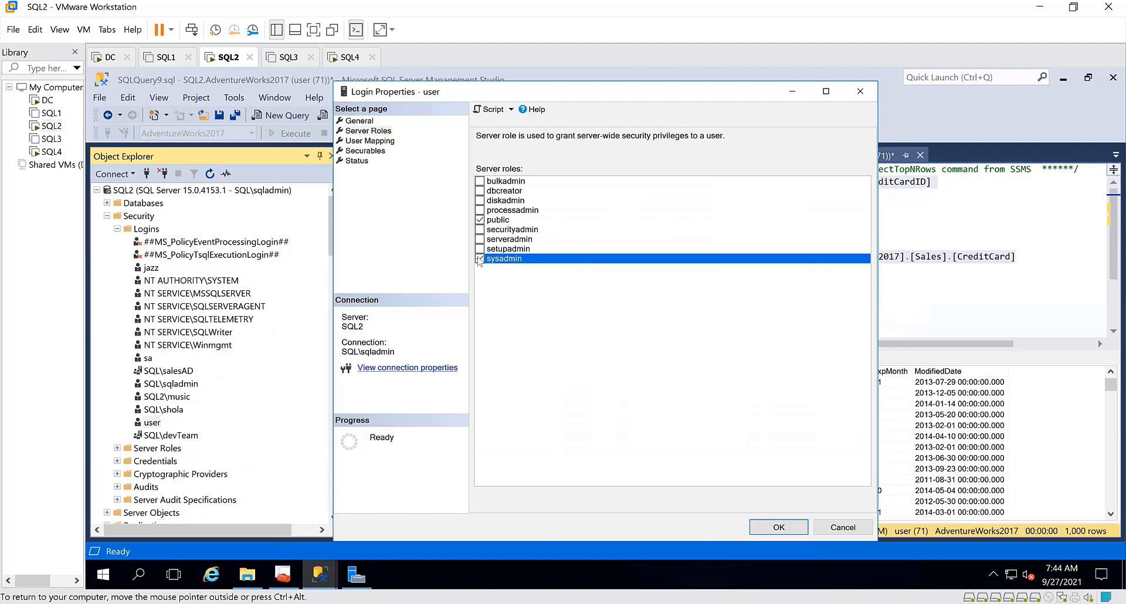
{"action": "left_click", "coordinate": [843, 527]}
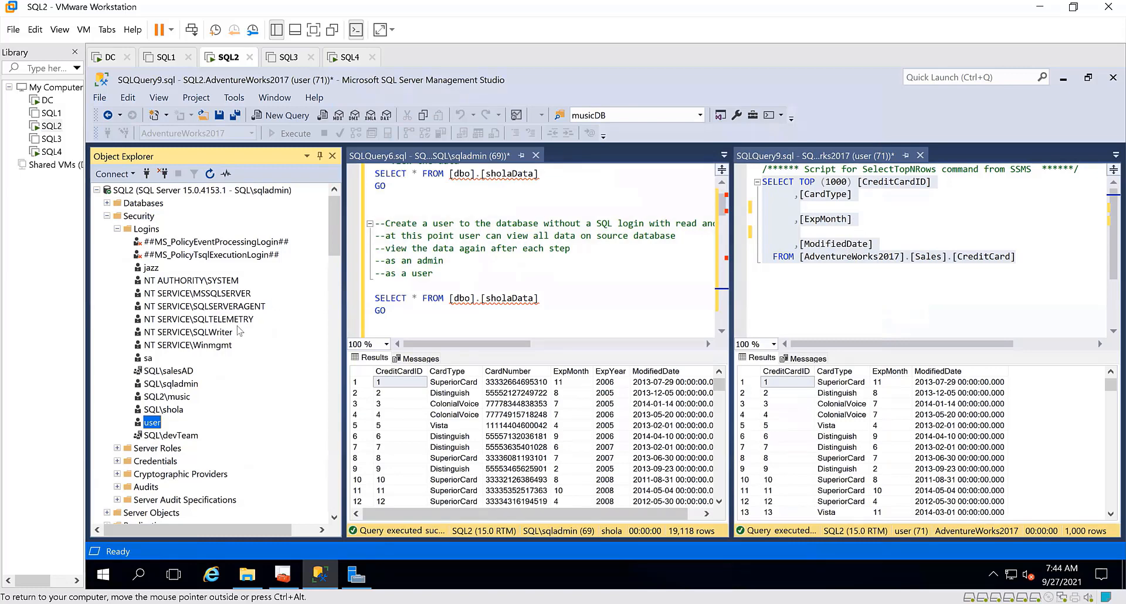
Open the admin connection's AdventureWorks2017 Sales.CreditCard table properties and select "user" among the permission principals.
{"action": "right_click", "coordinate": [156, 427]}
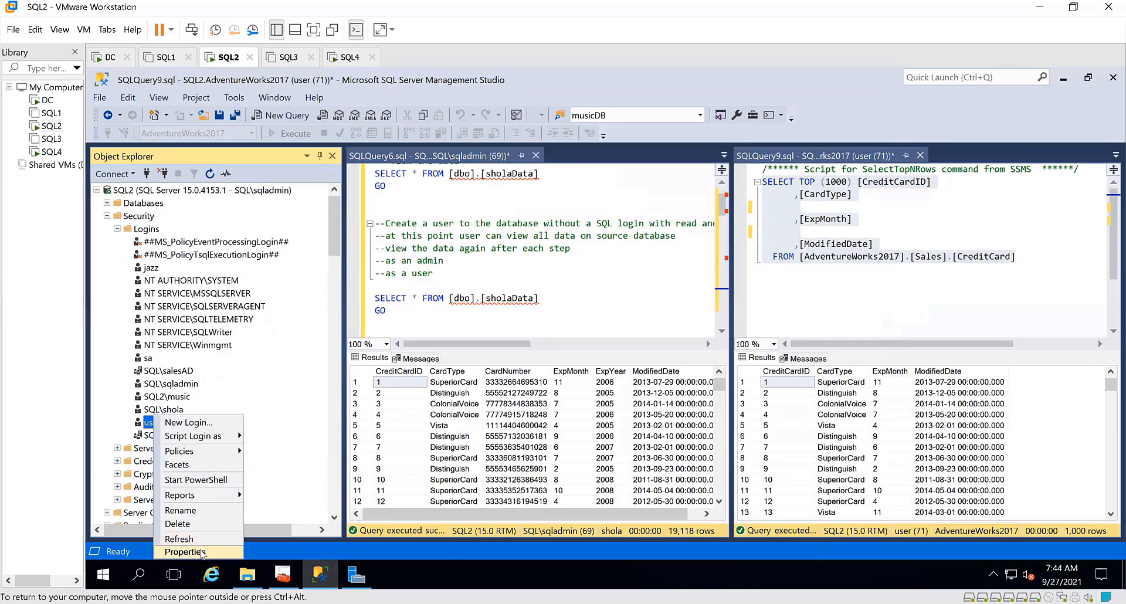
{"action": "left_click", "coordinate": [108, 216]}
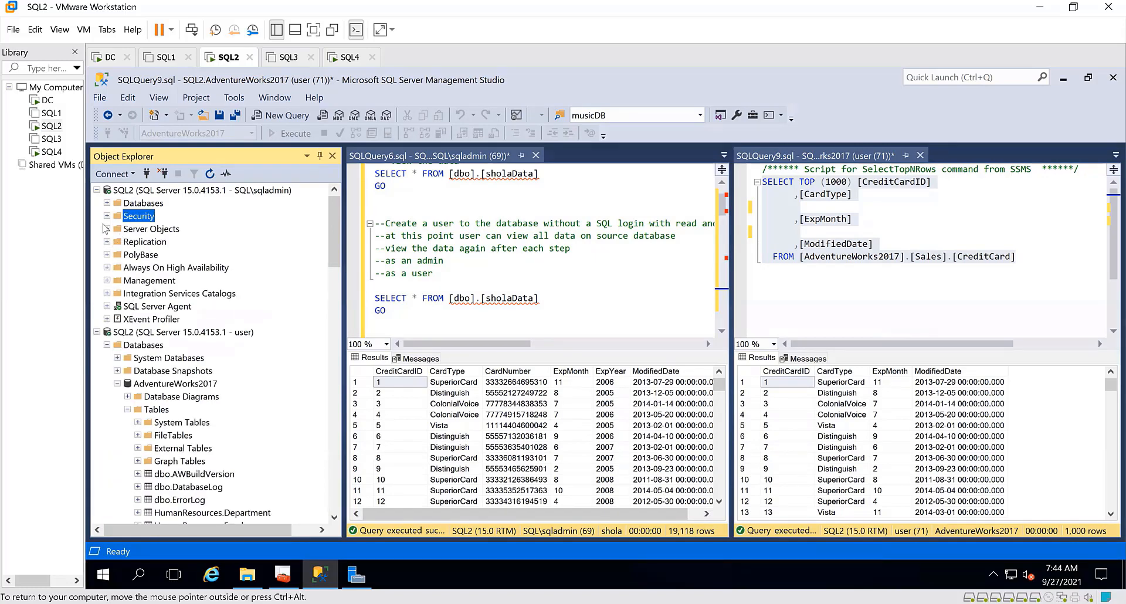
{"action": "left_click", "coordinate": [107, 204]}
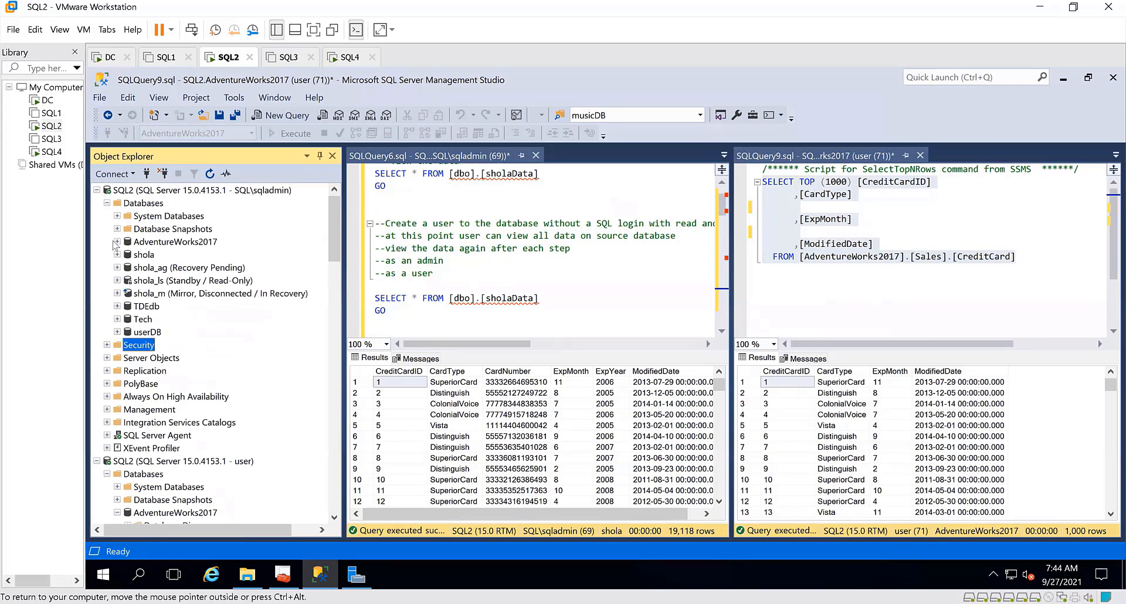
{"action": "left_click", "coordinate": [117, 242]}
{"action": "scroll", "coordinate": [184, 351], "scroll_direction": "down", "scroll_amount": 15}
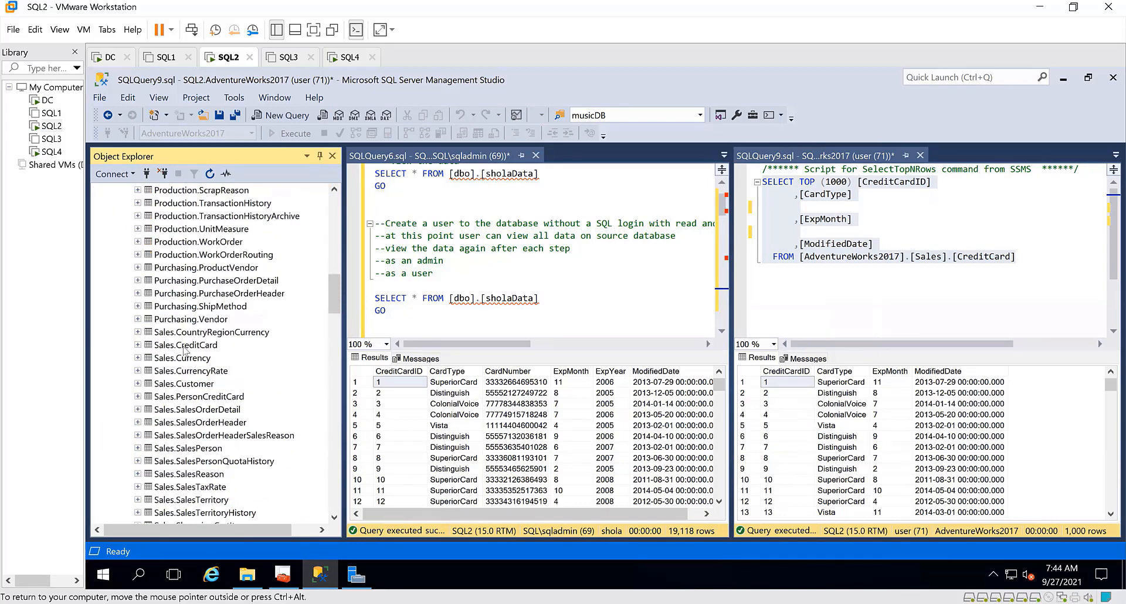
{"action": "right_click", "coordinate": [185, 348]}
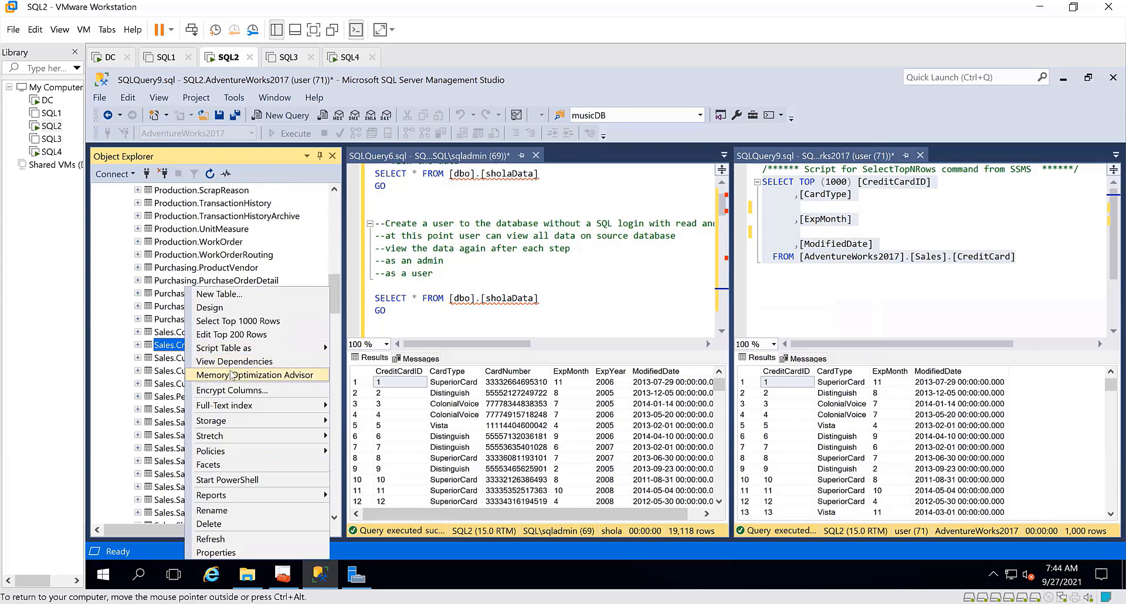
{"action": "left_click", "coordinate": [227, 552]}
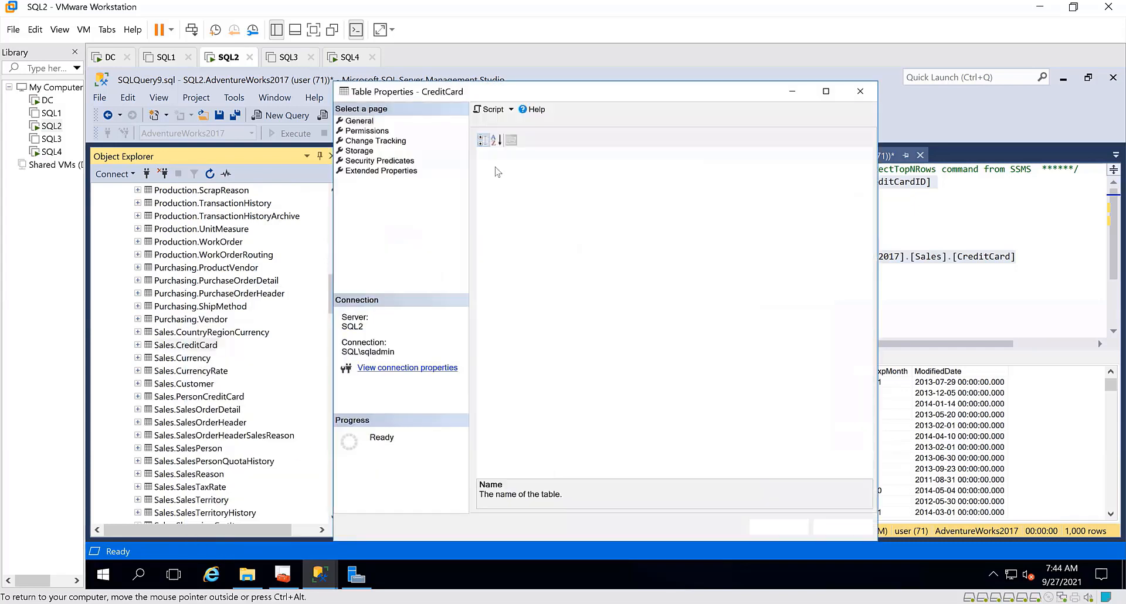
{"action": "left_click", "coordinate": [376, 130]}
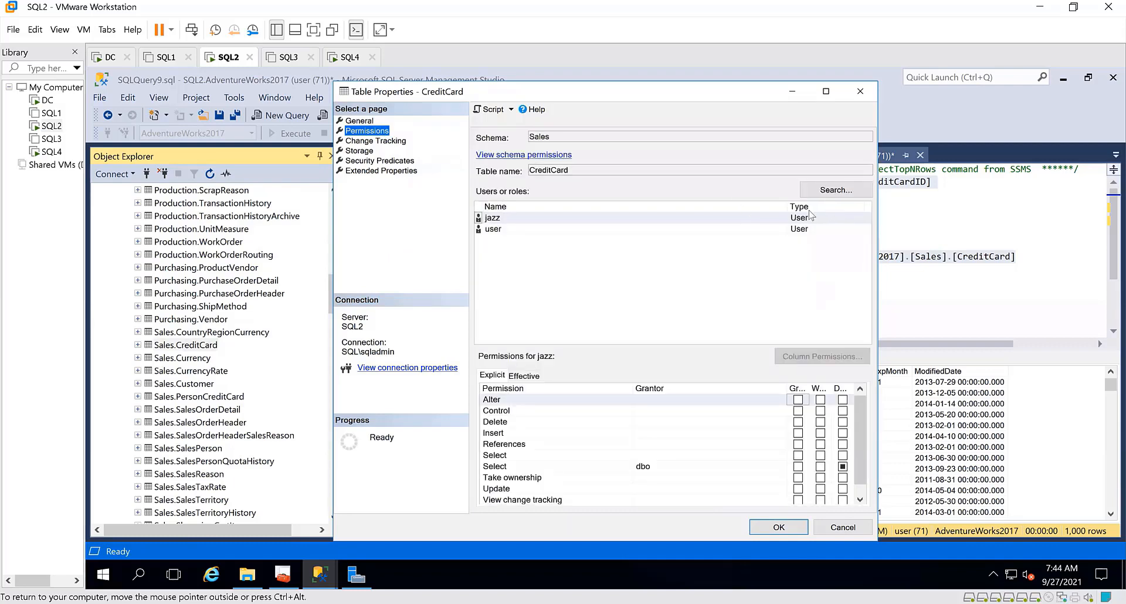
{"action": "left_click", "coordinate": [714, 230]}
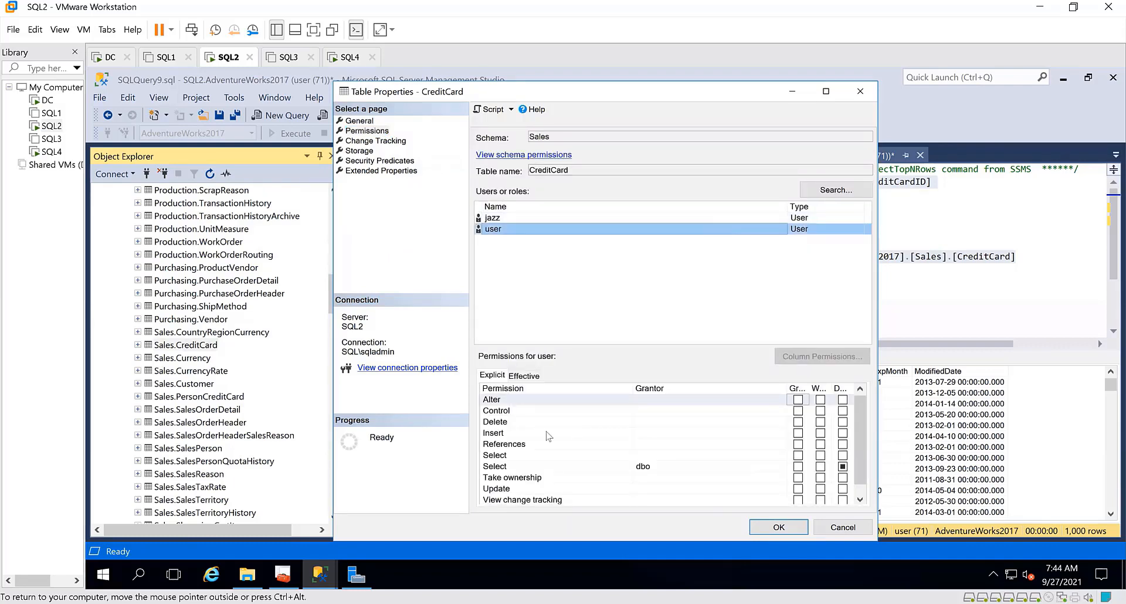
Grant "user" Select on all six CreditCard columns: CardNumber, CardType, CreditCardID, ExpMonth, ExpYear and ModifiedDate.
{"action": "left_click", "coordinate": [537, 456]}
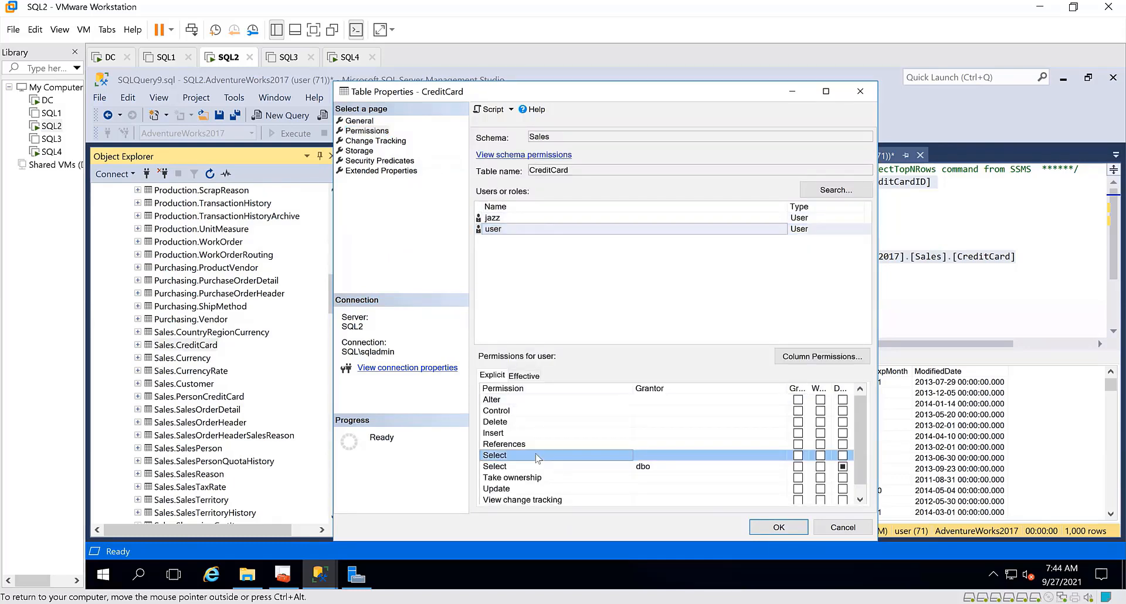
{"action": "left_click", "coordinate": [822, 357]}
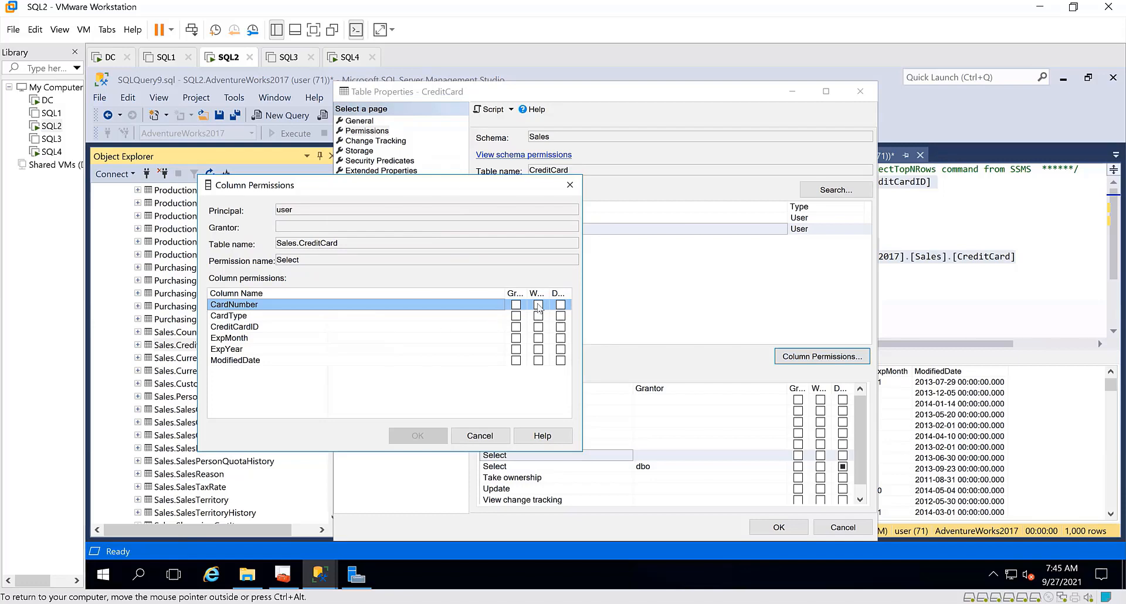
{"action": "left_click", "coordinate": [516, 305]}
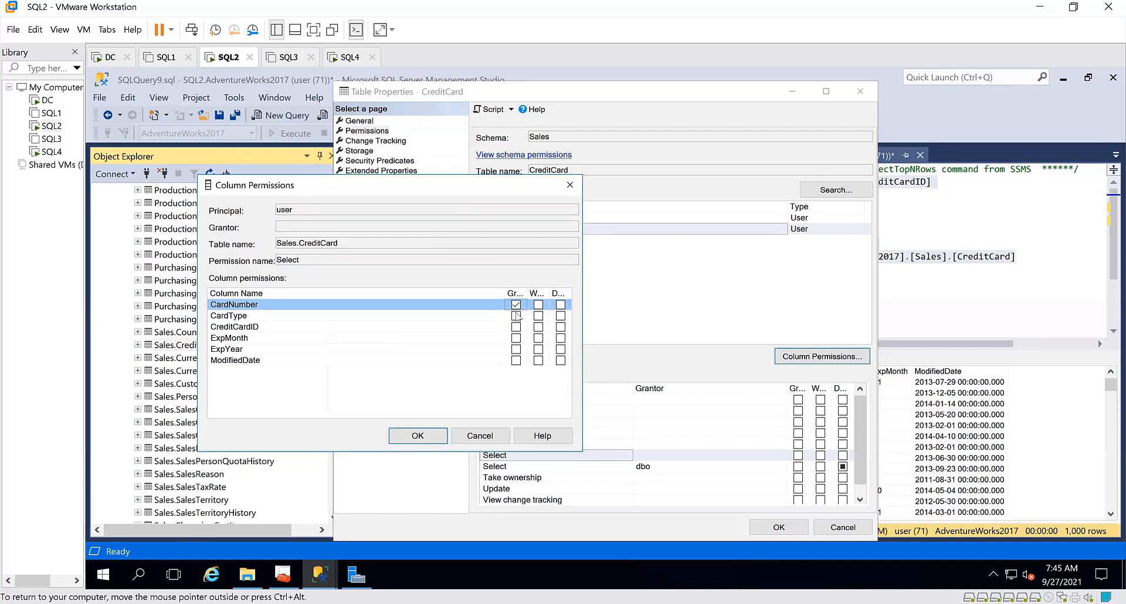
{"action": "left_click", "coordinate": [516, 315]}
{"action": "left_click", "coordinate": [516, 327]}
{"action": "left_click", "coordinate": [516, 339]}
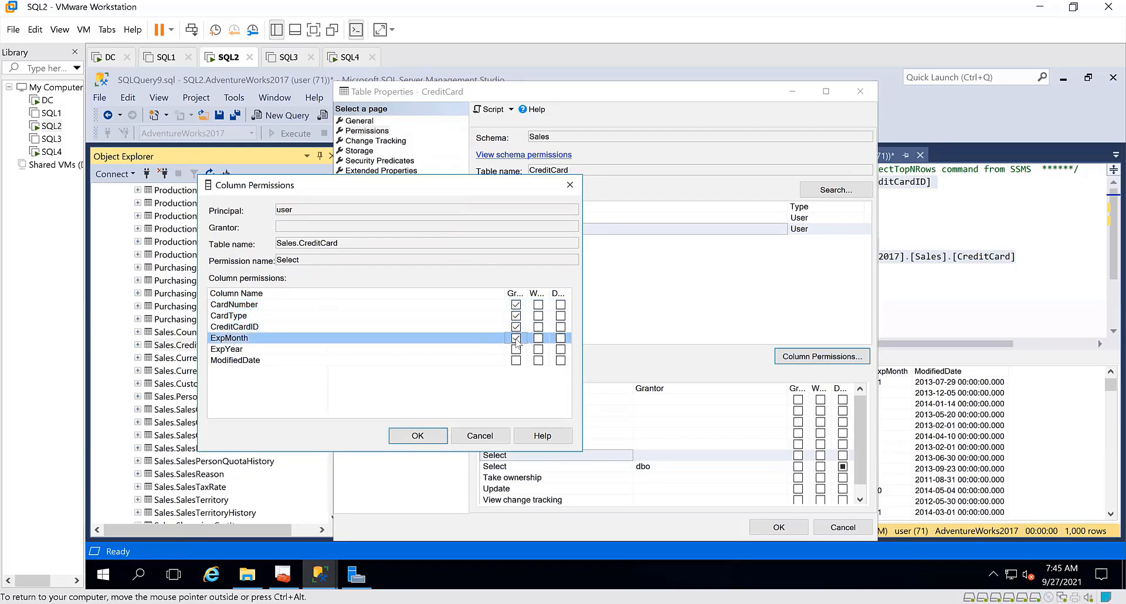
{"action": "left_click", "coordinate": [516, 350]}
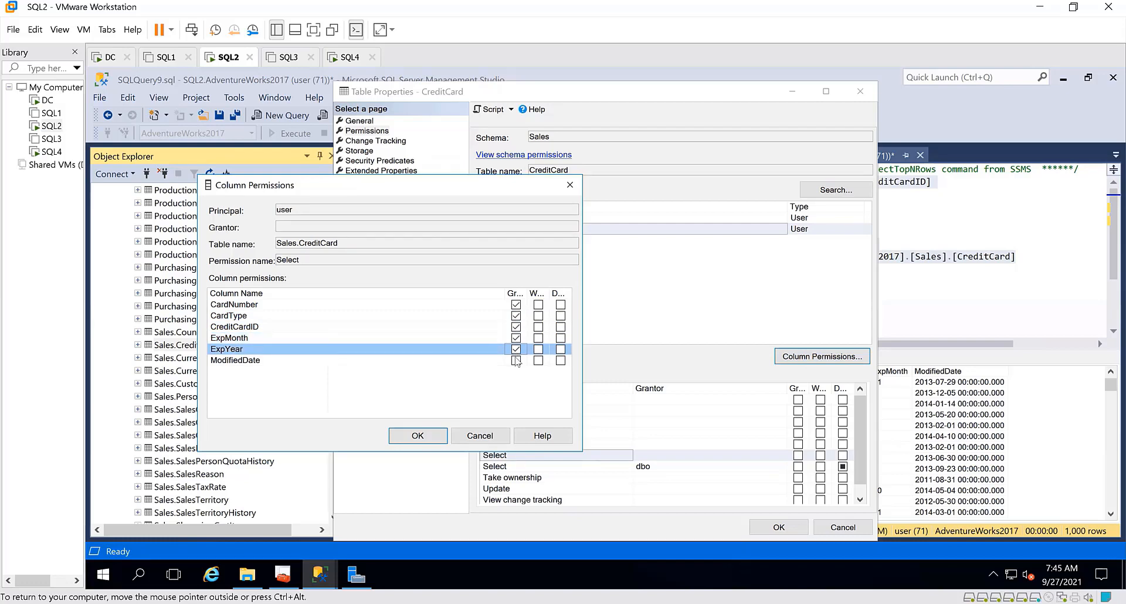
{"action": "left_click", "coordinate": [516, 360]}
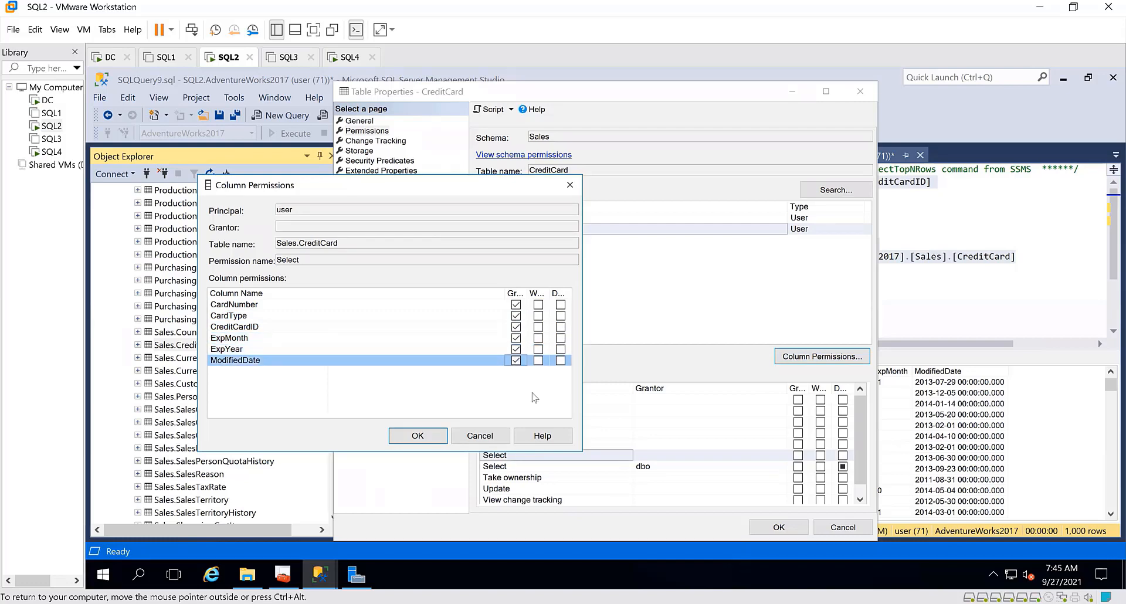
{"action": "left_click", "coordinate": [419, 436]}
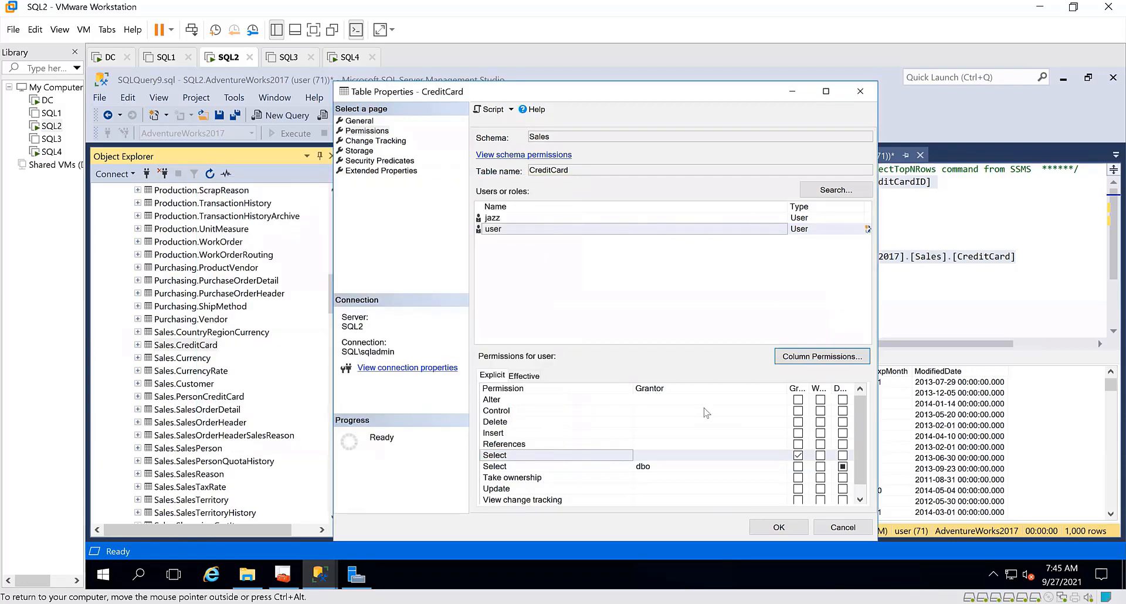
Remove the Deny on the CardNumber and ExpYear columns from the Select permission granted by dbo for "user".
{"action": "left_click", "coordinate": [578, 468]}
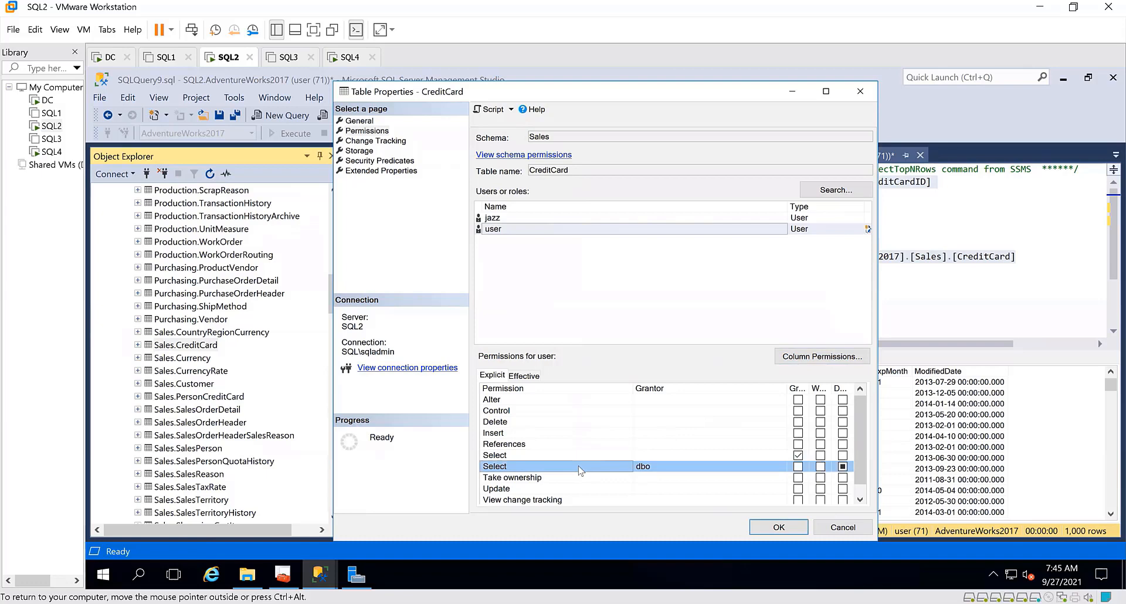
{"action": "left_click", "coordinate": [815, 357]}
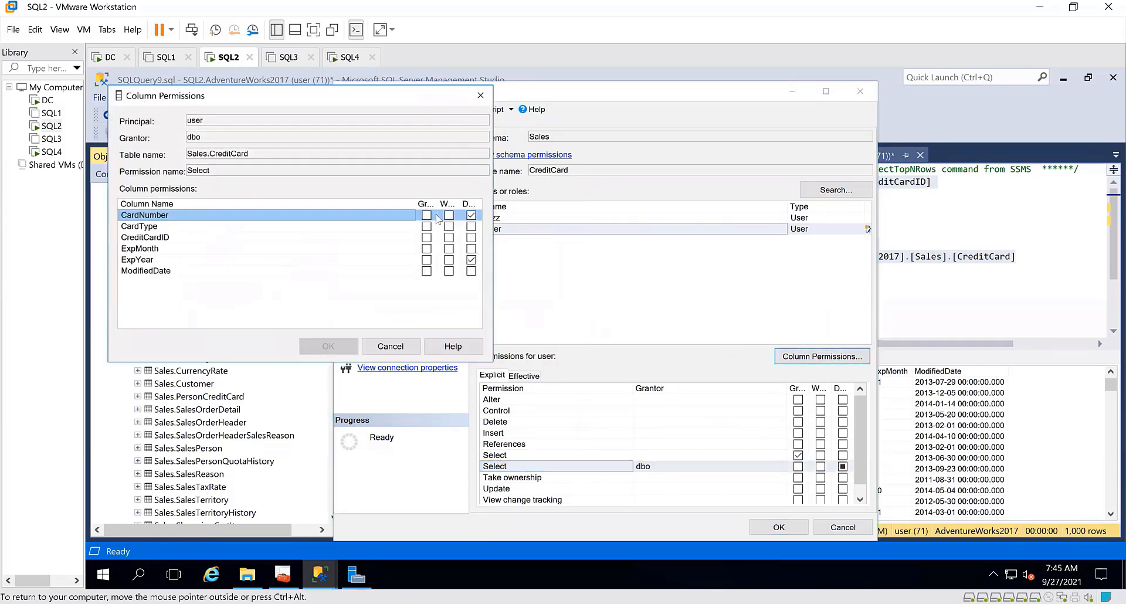
{"action": "left_click", "coordinate": [471, 216]}
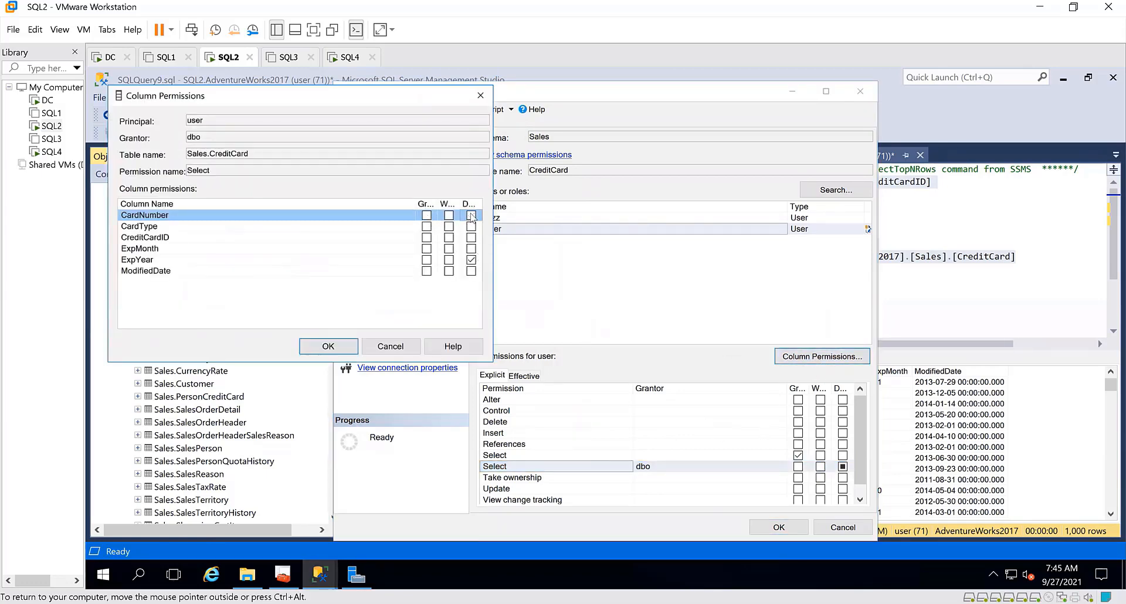
{"action": "left_click", "coordinate": [471, 260]}
{"action": "left_click", "coordinate": [342, 345]}
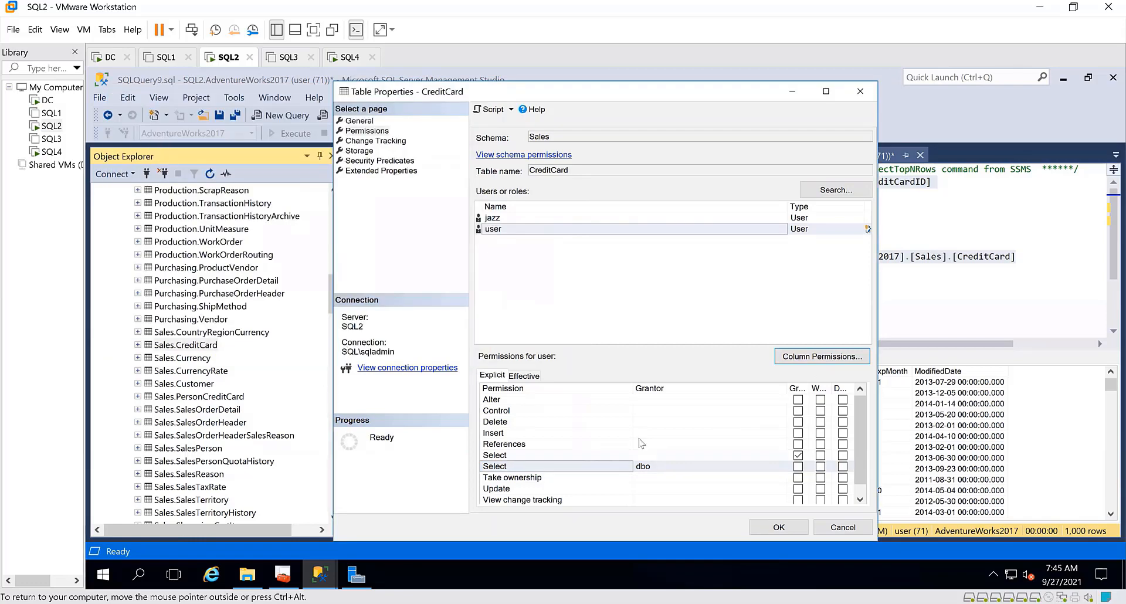
Clear the Select grants on all six CreditCard columns for "user" and apply the table's permission changes.
{"action": "left_click", "coordinate": [618, 456]}
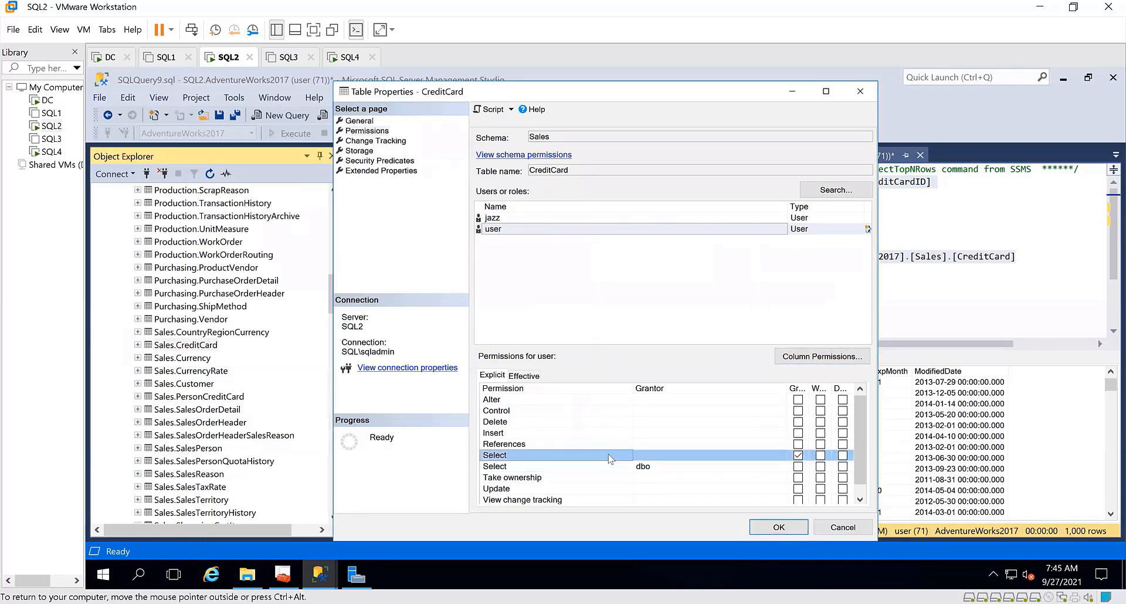
{"action": "left_click", "coordinate": [826, 357]}
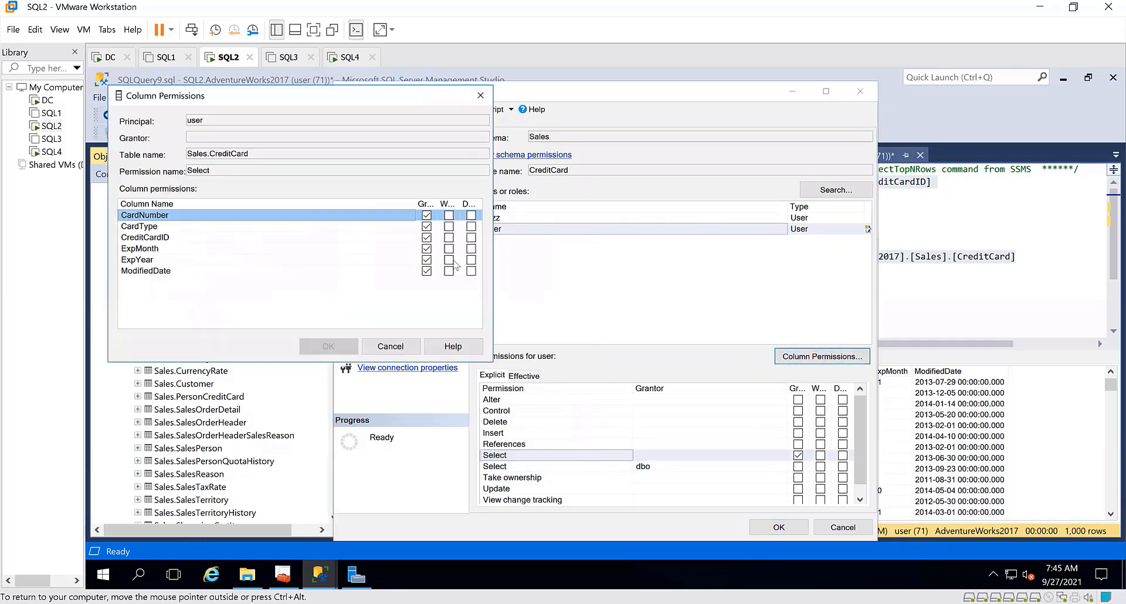
{"action": "left_click", "coordinate": [427, 216]}
{"action": "left_click", "coordinate": [427, 227]}
{"action": "left_click", "coordinate": [427, 238]}
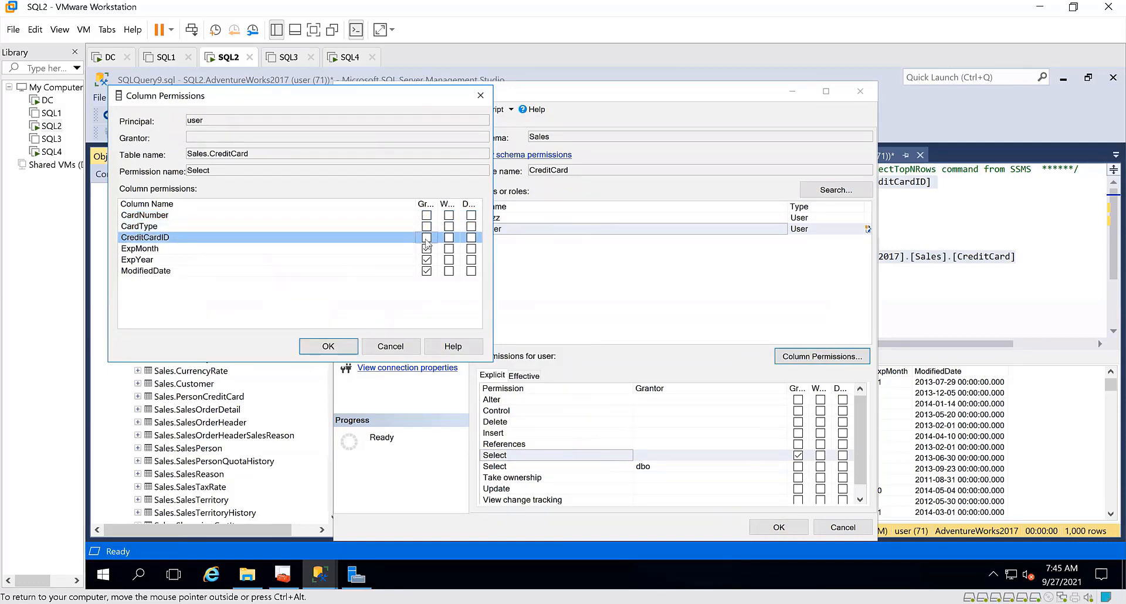
{"action": "left_click", "coordinate": [427, 248]}
{"action": "left_click", "coordinate": [427, 260]}
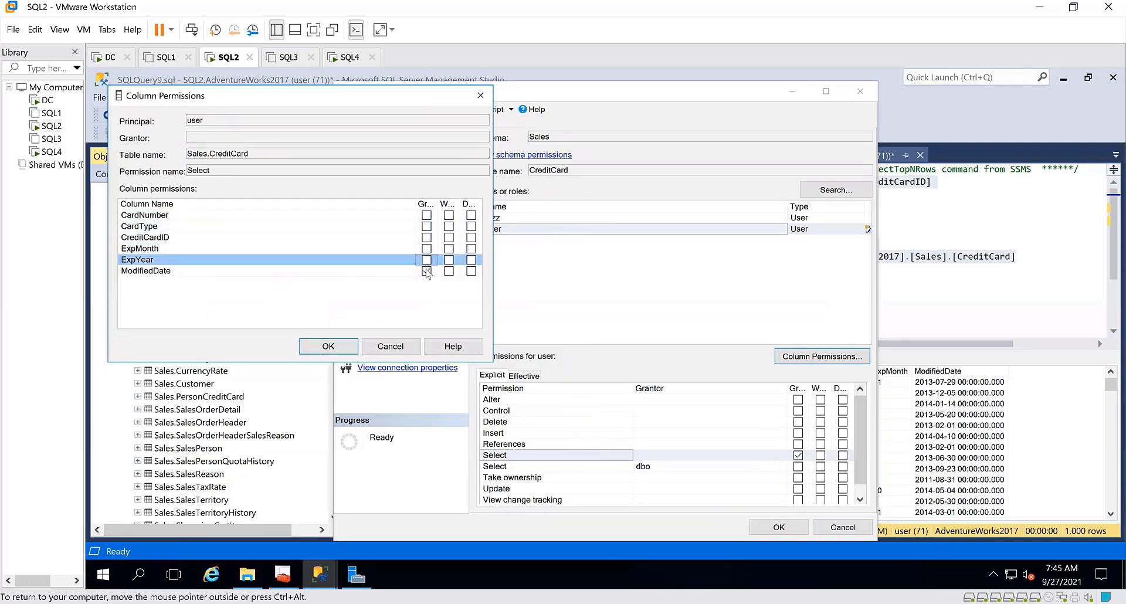
{"action": "left_click", "coordinate": [427, 271]}
{"action": "left_click", "coordinate": [339, 350]}
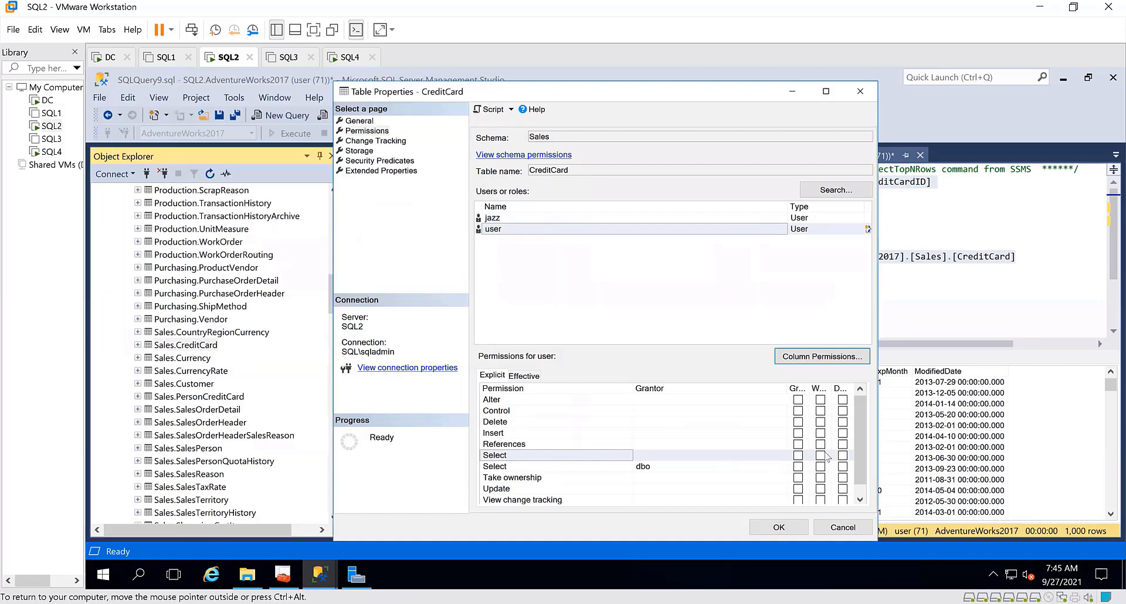
{"action": "left_click", "coordinate": [564, 468]}
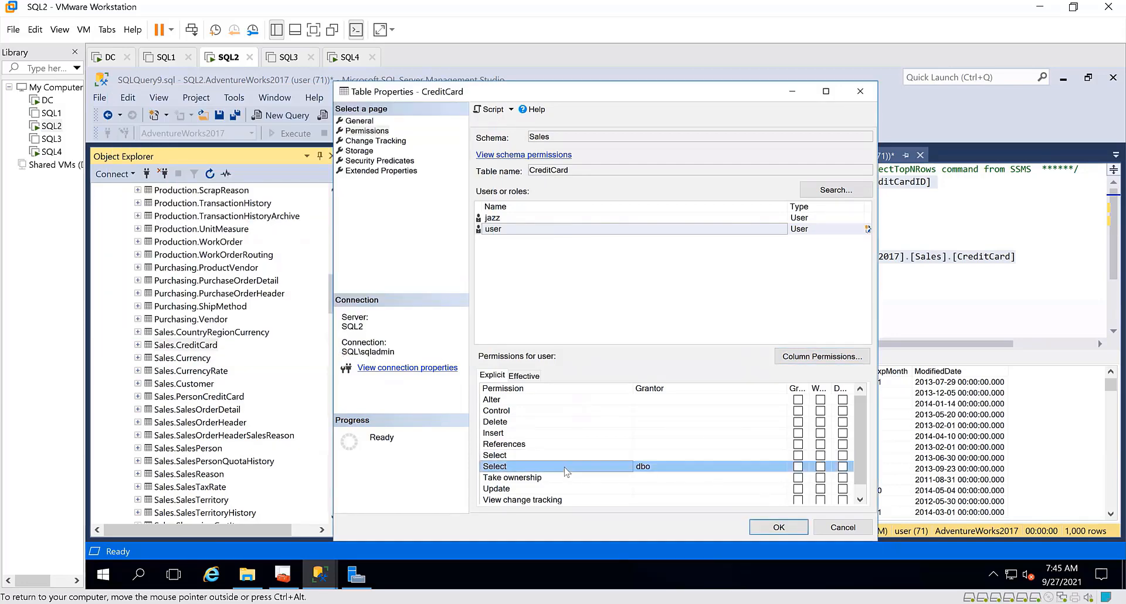
{"action": "left_click", "coordinate": [779, 528]}
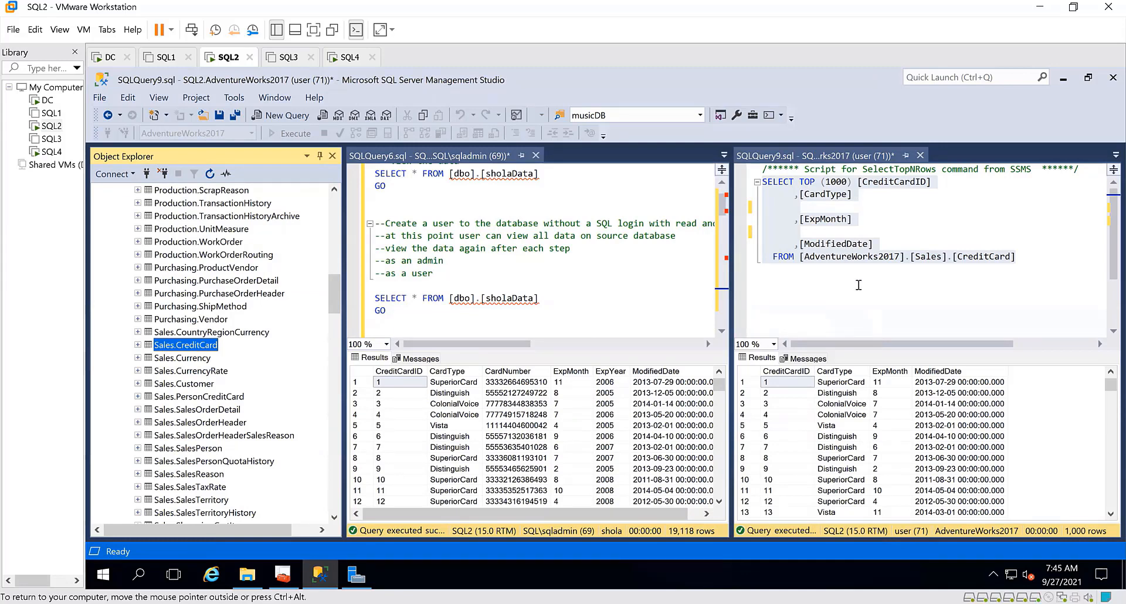
Undo the removal of [CardNumber] and [ExpYear] in the user's top-1000 CreditCard query and run the whole script.
{"action": "left_click", "coordinate": [868, 208]}
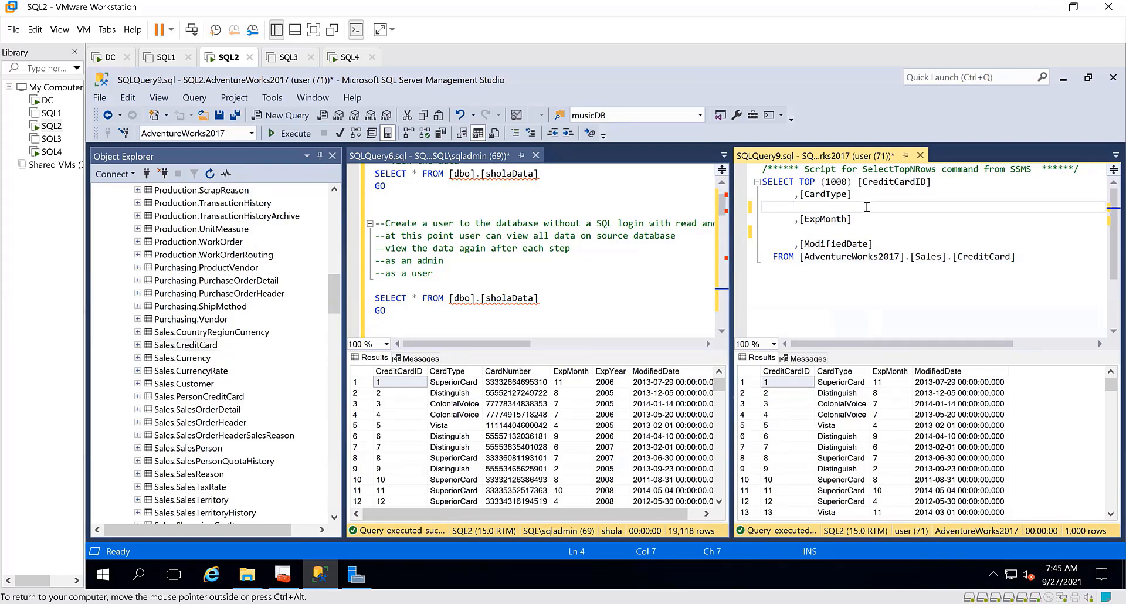
{"action": "key", "text": "ctrl+z"}
{"action": "key", "text": "ctrl+z"}
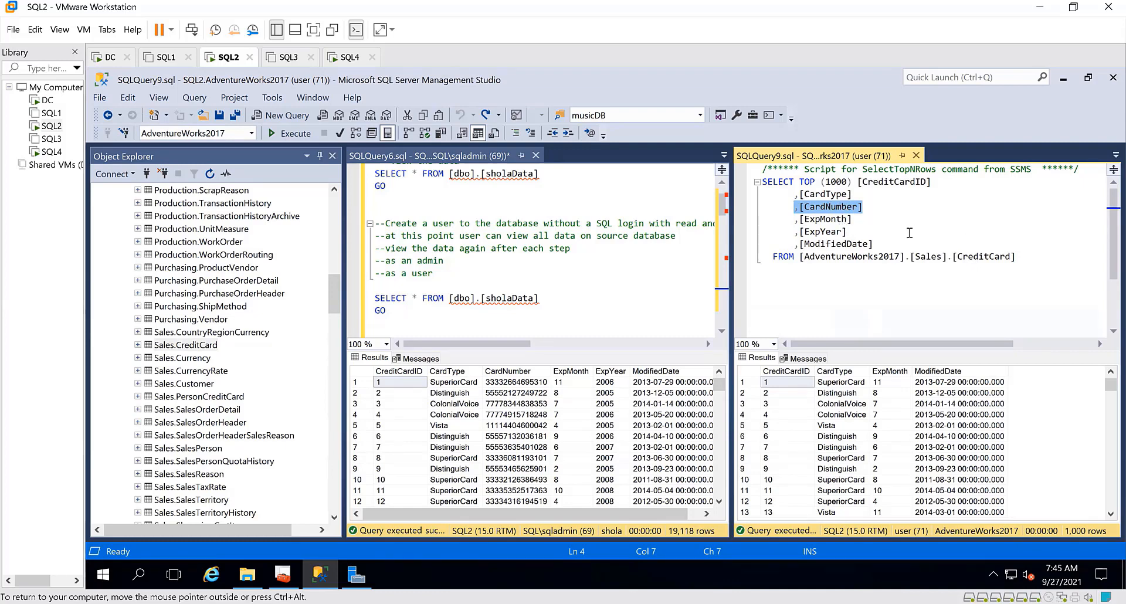
{"action": "left_click_drag", "start_coordinate": [1027, 260], "coordinate": [675, 168]}
{"action": "left_click", "coordinate": [293, 134]}
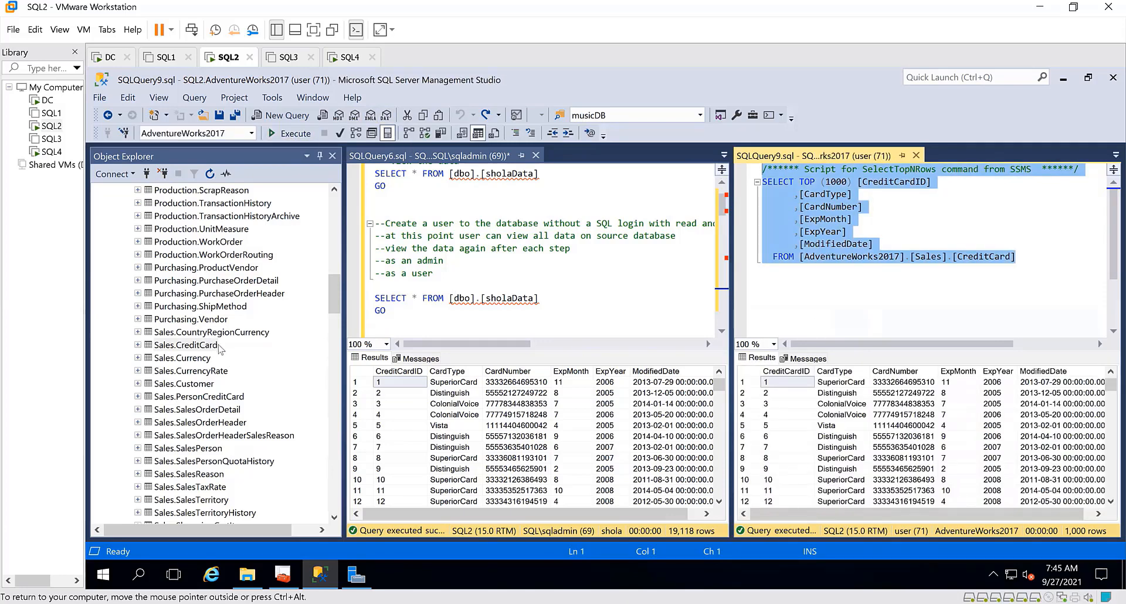
Look through the admin connection's AdventureWorks2017 tables and collapse that database in the object tree.
{"action": "scroll", "coordinate": [206, 274], "scroll_direction": "up", "scroll_amount": 20}
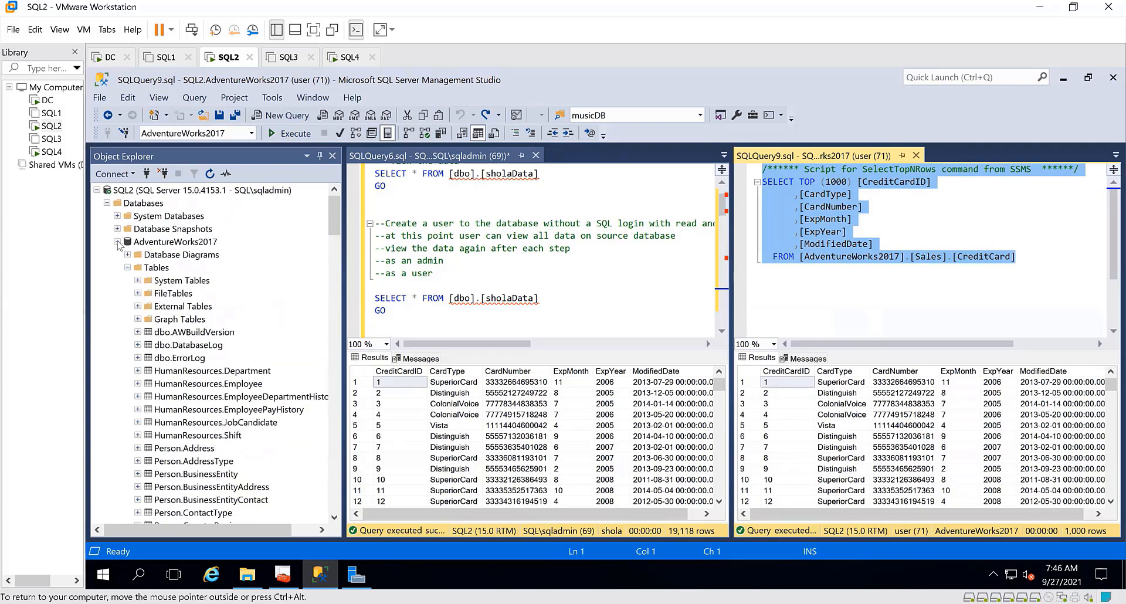
{"action": "left_click", "coordinate": [117, 242]}
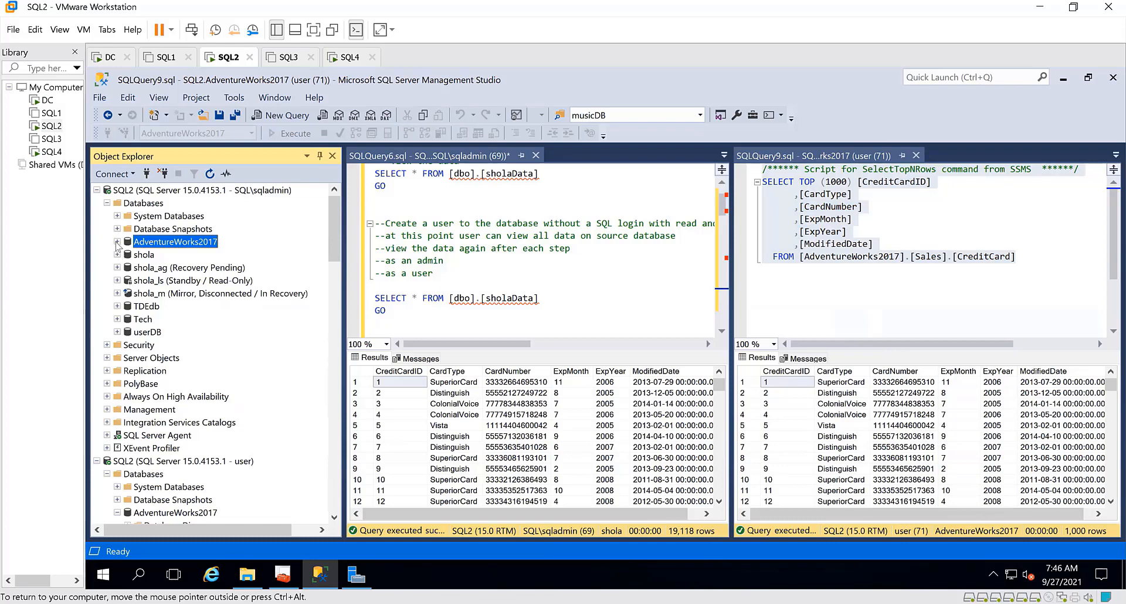
{"action": "left_click", "coordinate": [117, 242]}
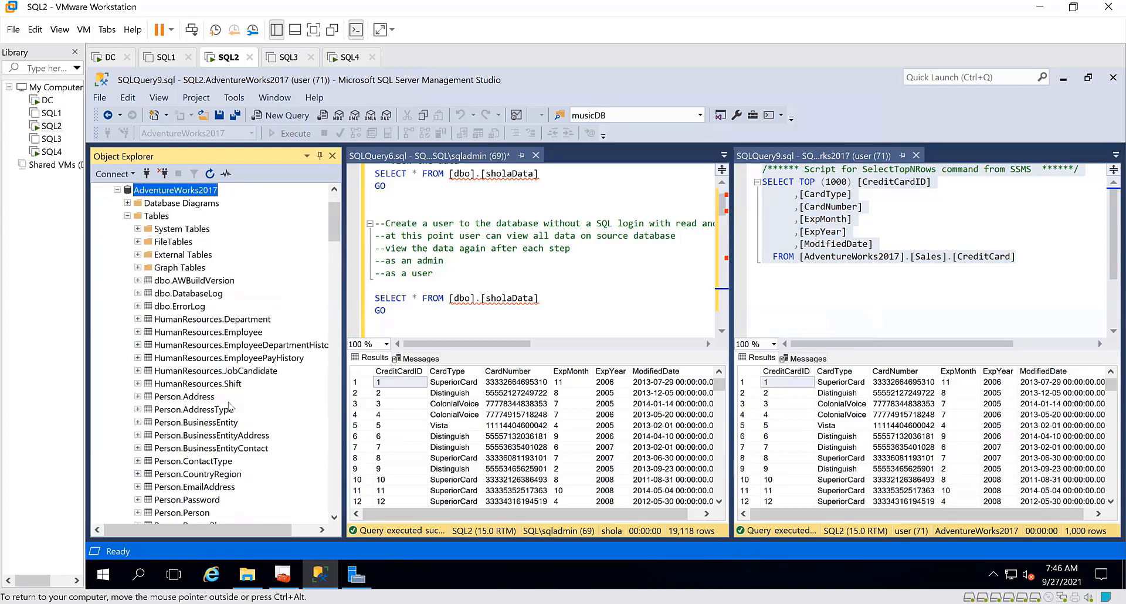
{"action": "scroll", "coordinate": [230, 406], "scroll_direction": "down", "scroll_amount": 10}
{"action": "scroll", "coordinate": [230, 407], "scroll_direction": "up", "scroll_amount": 9}
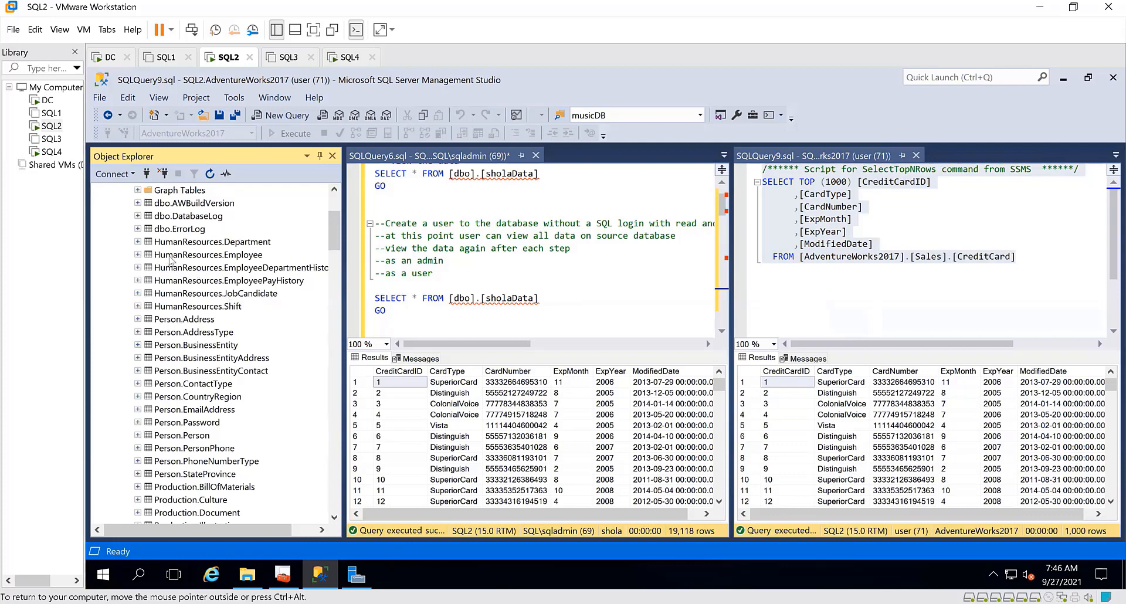
{"action": "scroll", "coordinate": [217, 262], "scroll_direction": "up", "scroll_amount": 4}
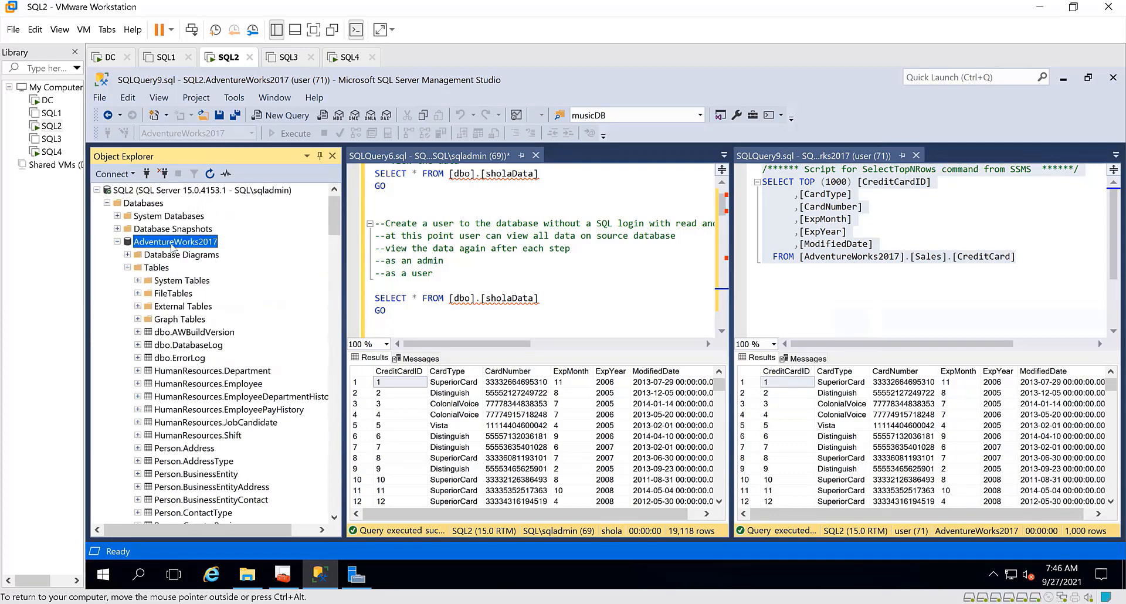
{"action": "left_click", "coordinate": [117, 242]}
{"action": "scroll", "coordinate": [195, 296], "scroll_direction": "down", "scroll_amount": 6}
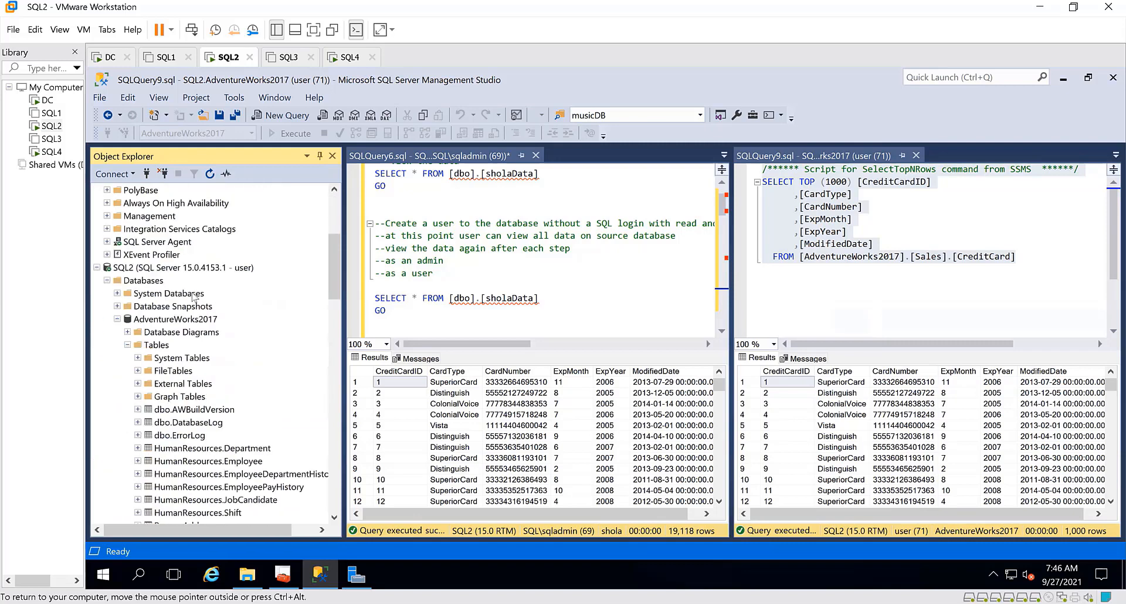
Query the top 1000 rows of HumanResources.Employee in AdventureWorks2017 through the "user" connection.
{"action": "scroll", "coordinate": [195, 296], "scroll_direction": "down", "scroll_amount": 2}
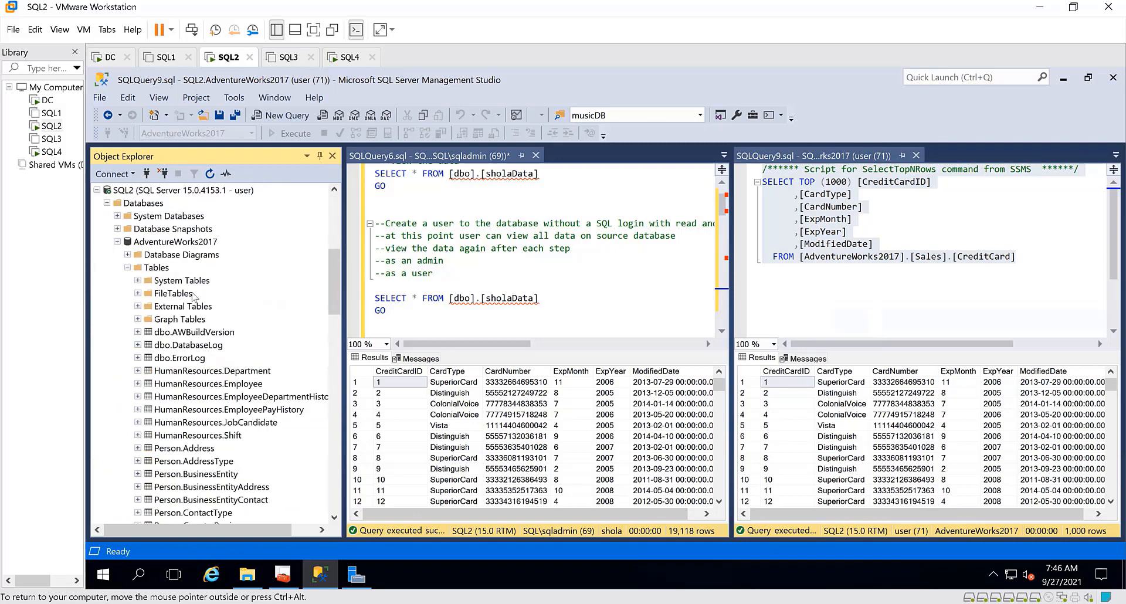
{"action": "right_click", "coordinate": [201, 388]}
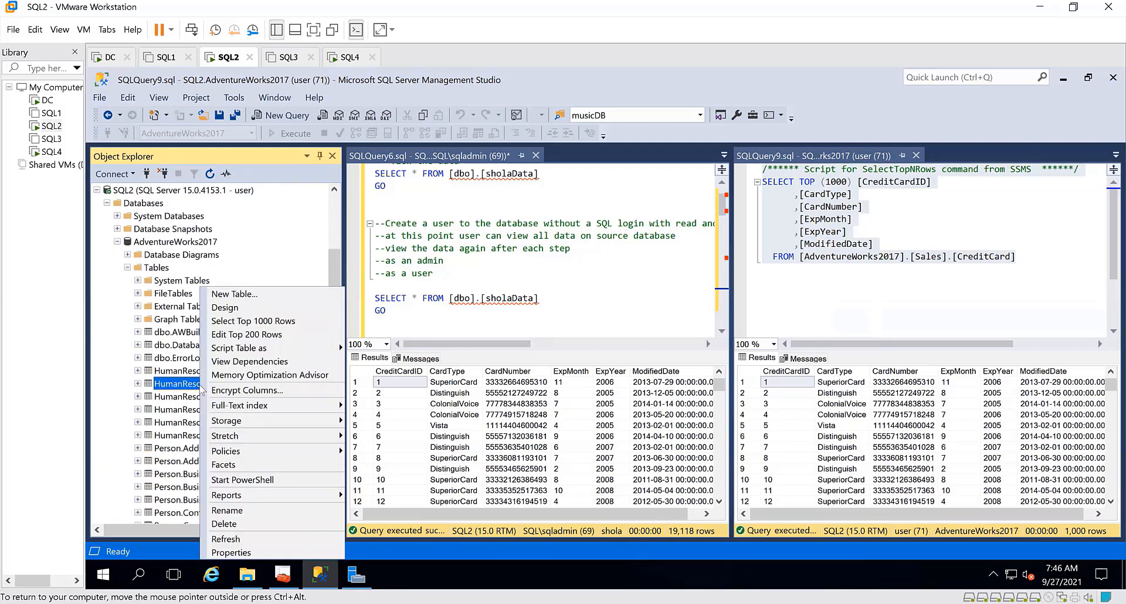
{"action": "left_click", "coordinate": [258, 321]}
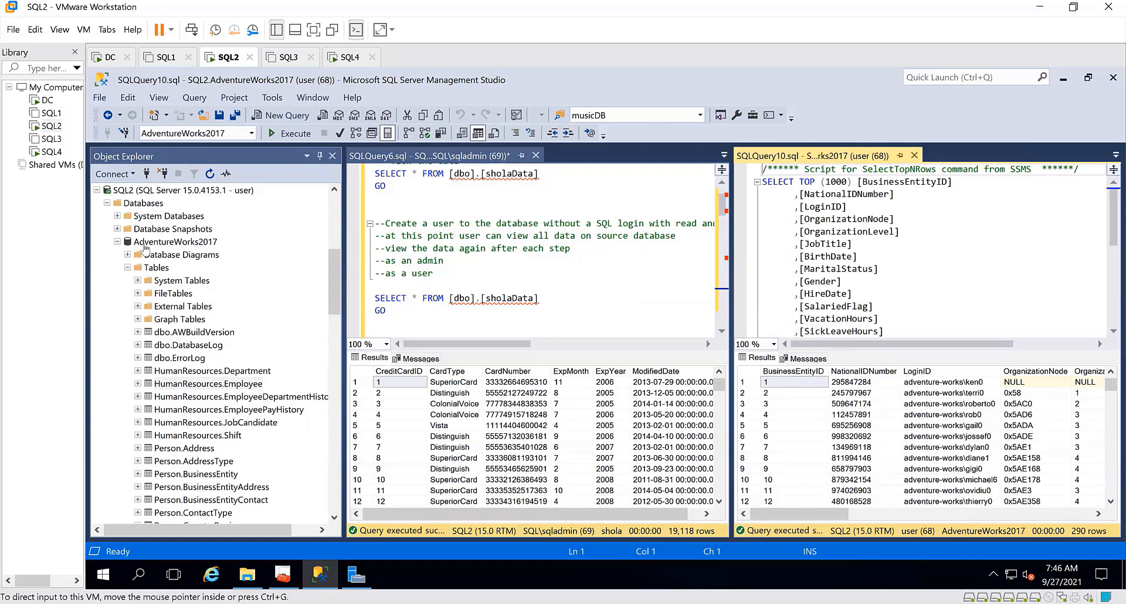
Collapse the user connection's AdventureWorks2017 and open the permissions of HumanResources.Employee from the admin connection.
{"action": "left_click", "coordinate": [117, 242]}
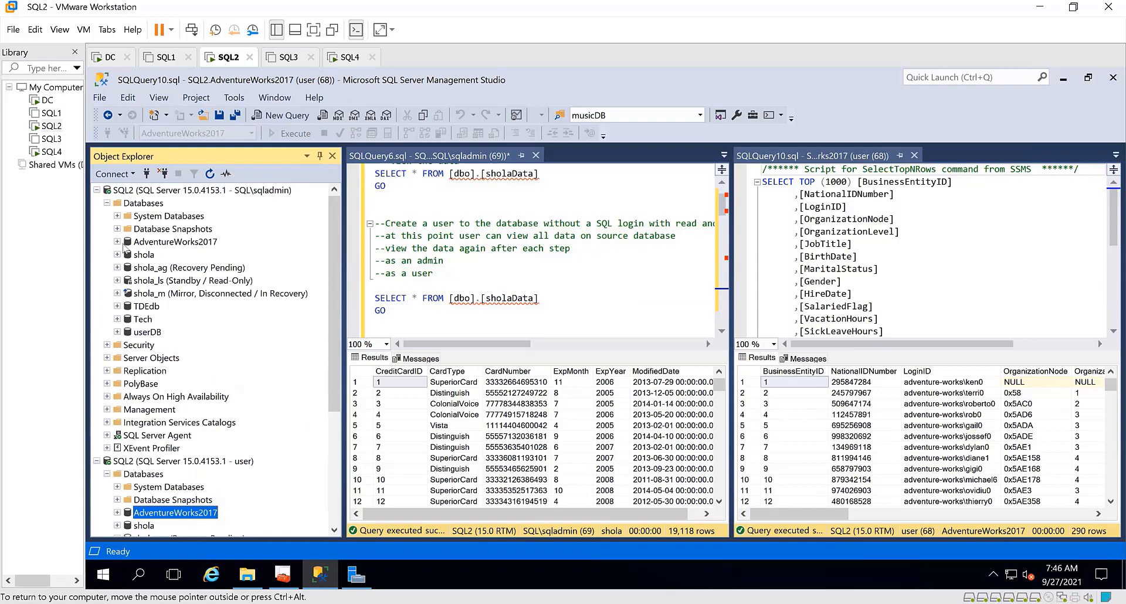
{"action": "left_click", "coordinate": [118, 243]}
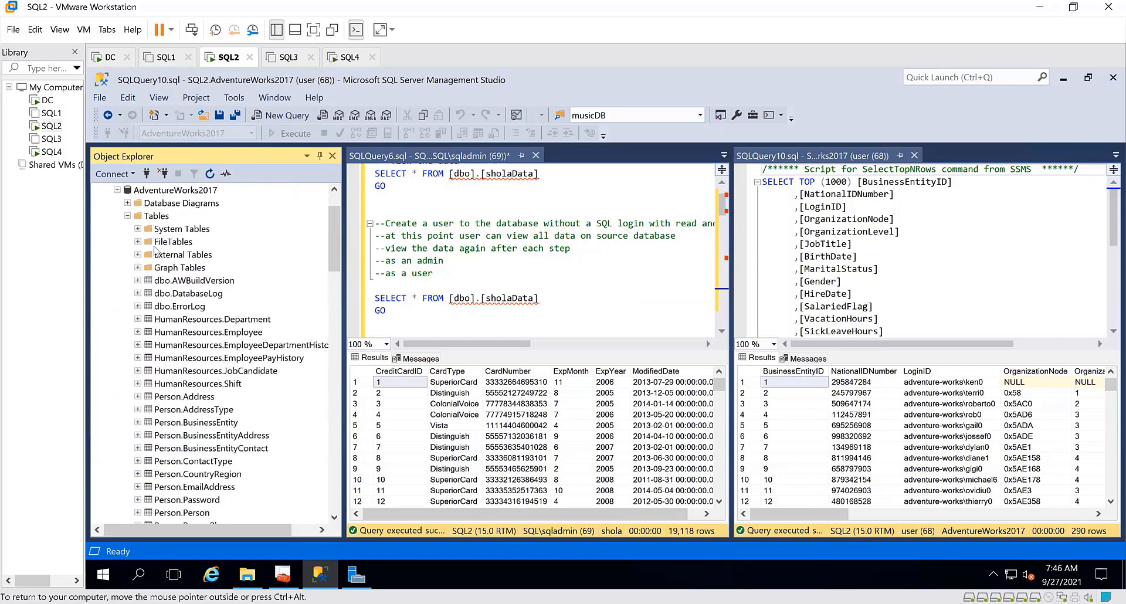
{"action": "right_click", "coordinate": [188, 337]}
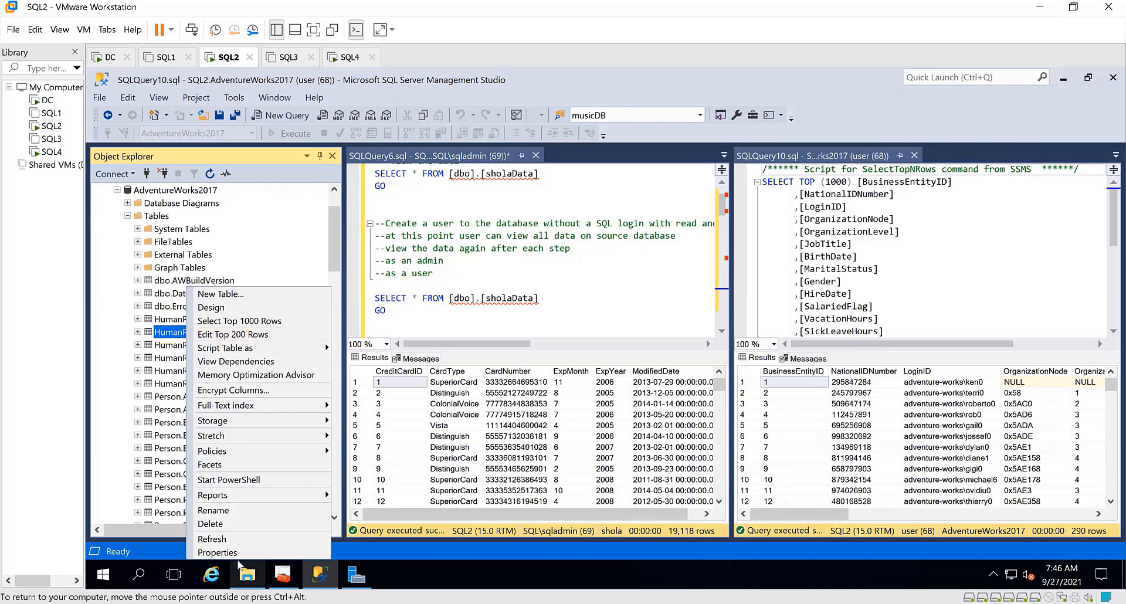
{"action": "left_click", "coordinate": [232, 553]}
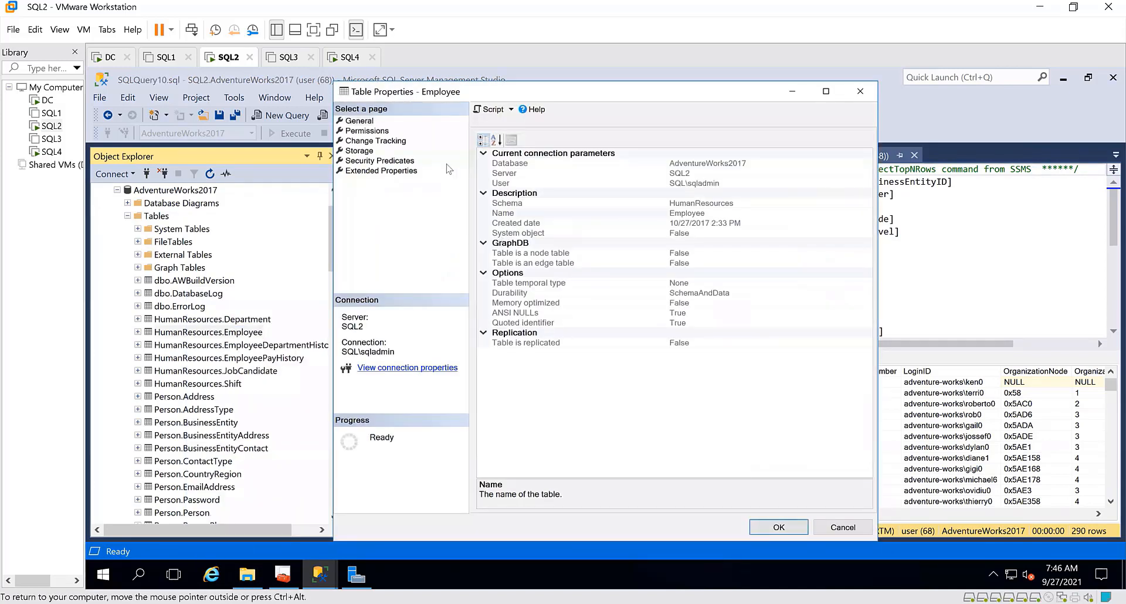
{"action": "left_click", "coordinate": [368, 131]}
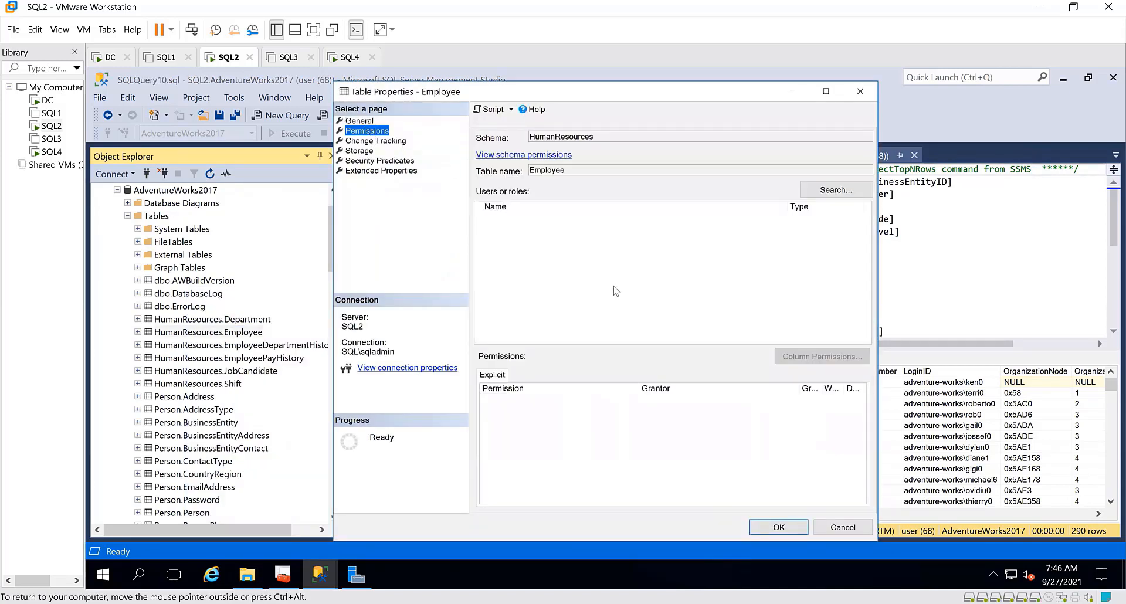
Add the database user "user" to the Employee table's permissions after checking the name.
{"action": "left_click", "coordinate": [838, 191]}
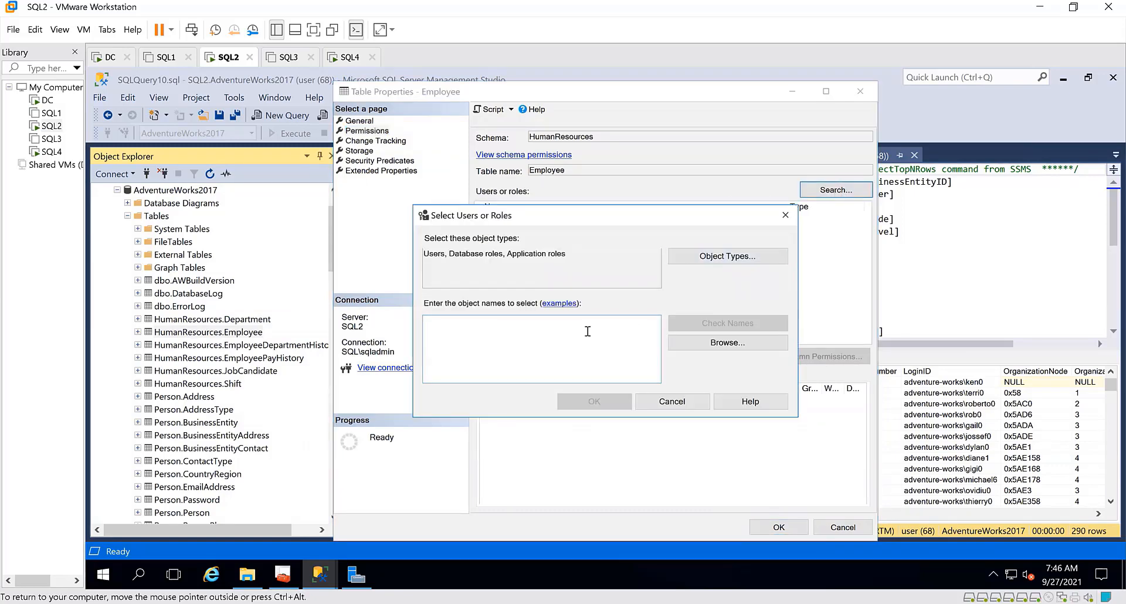
{"action": "type", "text": "user"}
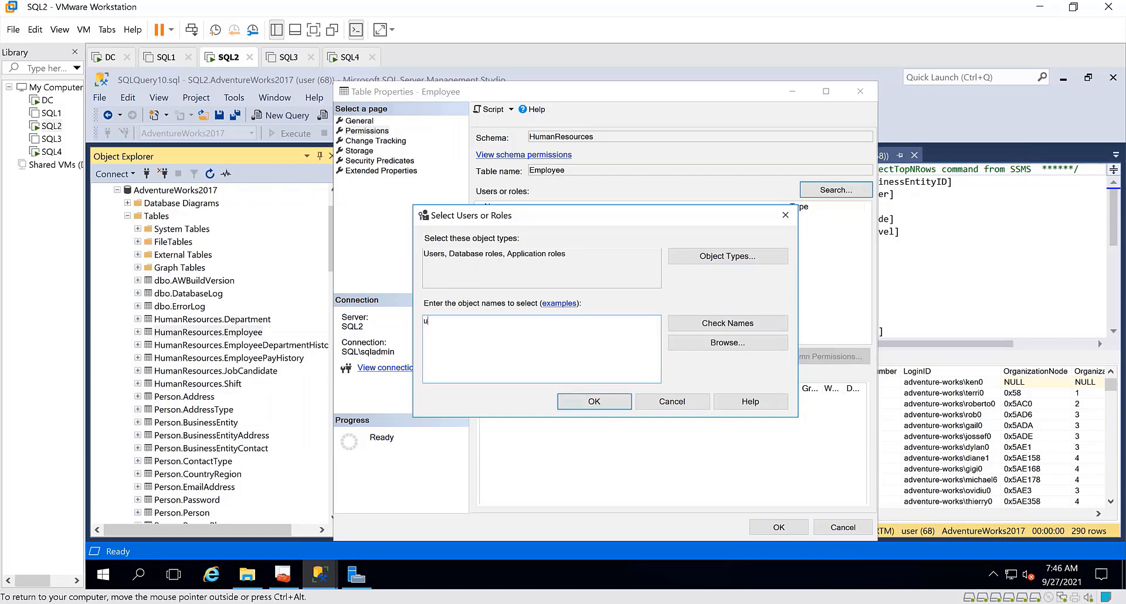
{"action": "left_click", "coordinate": [733, 323]}
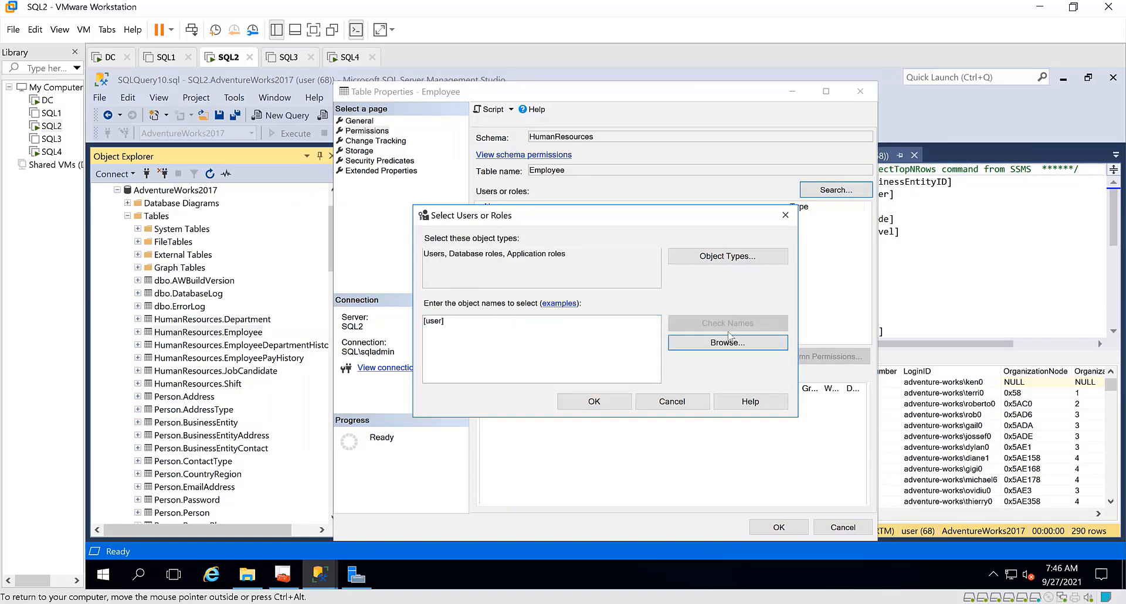
{"action": "left_click", "coordinate": [611, 404]}
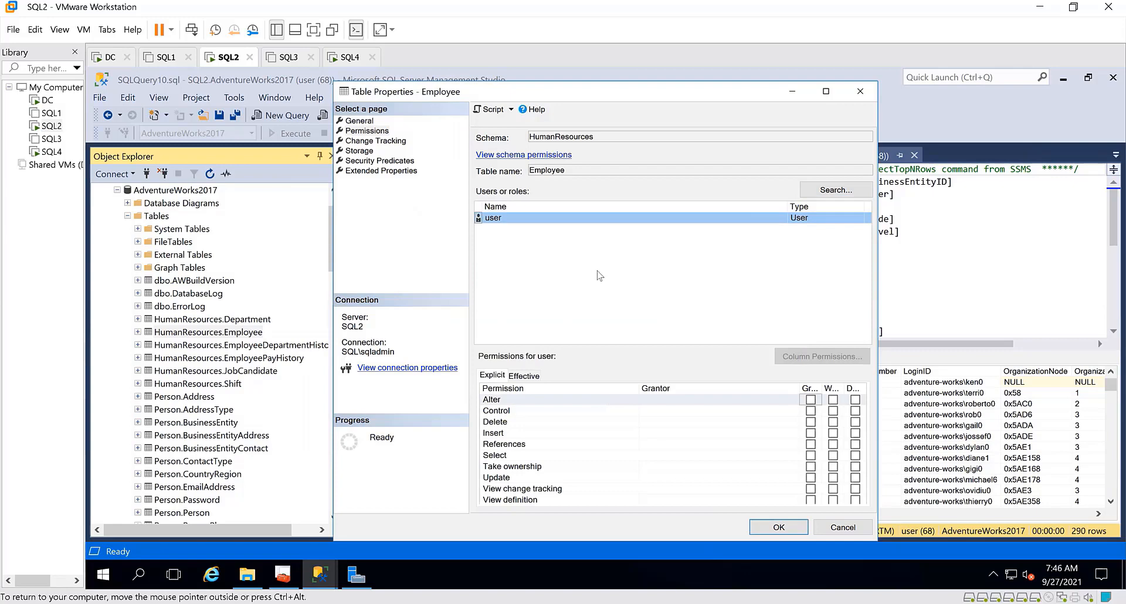
Deny "user" the column-level Select permission on the ten Employee columns from BirthDate through NationalIDNumber.
{"action": "left_click", "coordinate": [537, 456]}
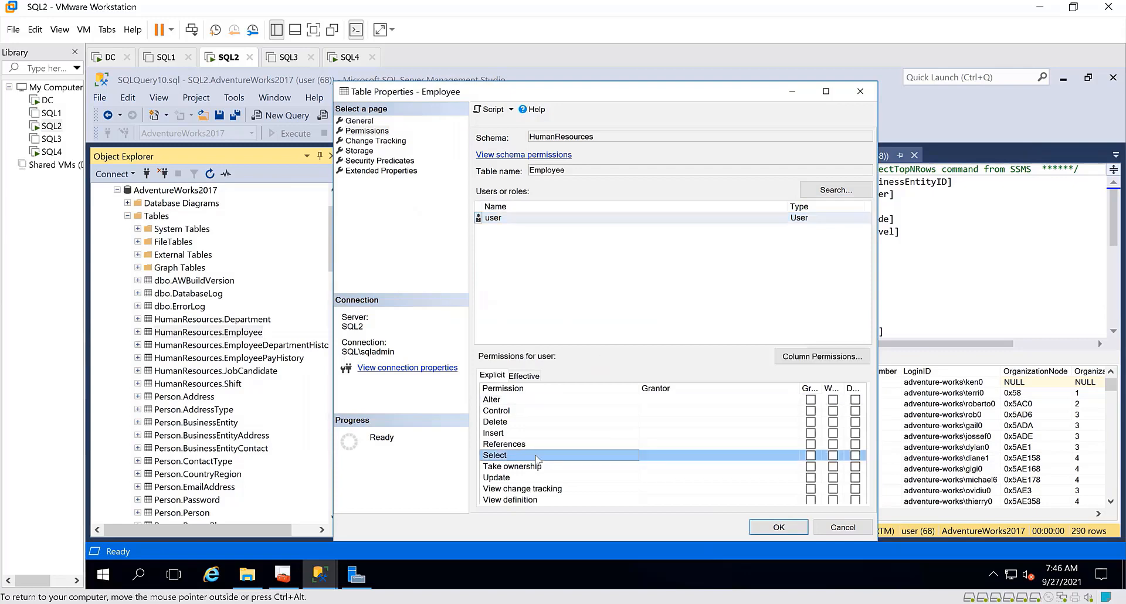
{"action": "left_click", "coordinate": [823, 357]}
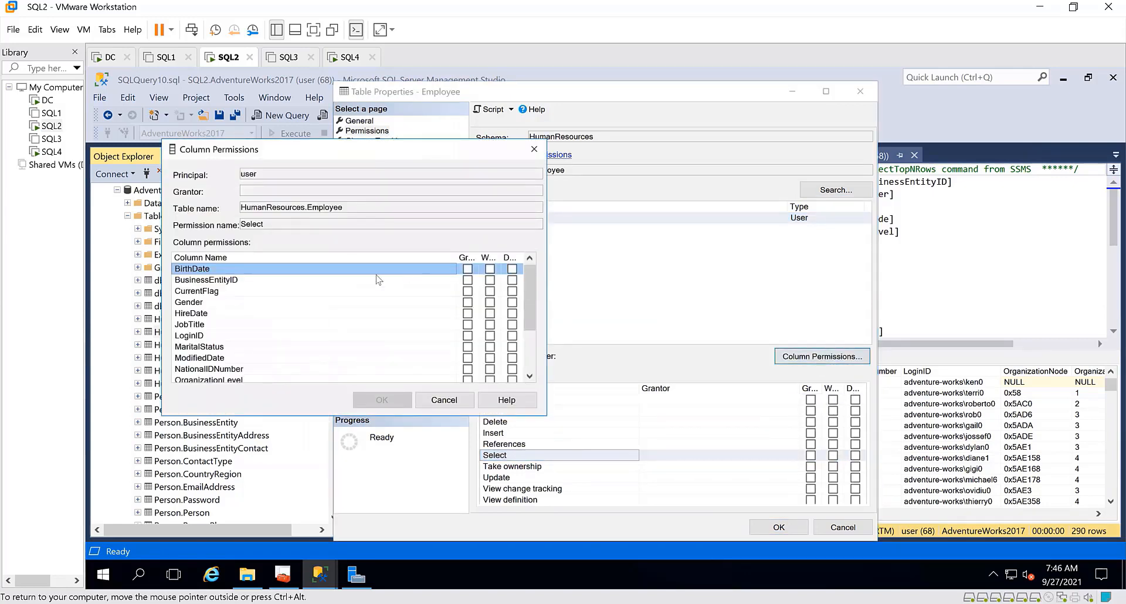
{"action": "left_click", "coordinate": [512, 269]}
{"action": "left_click", "coordinate": [512, 280]}
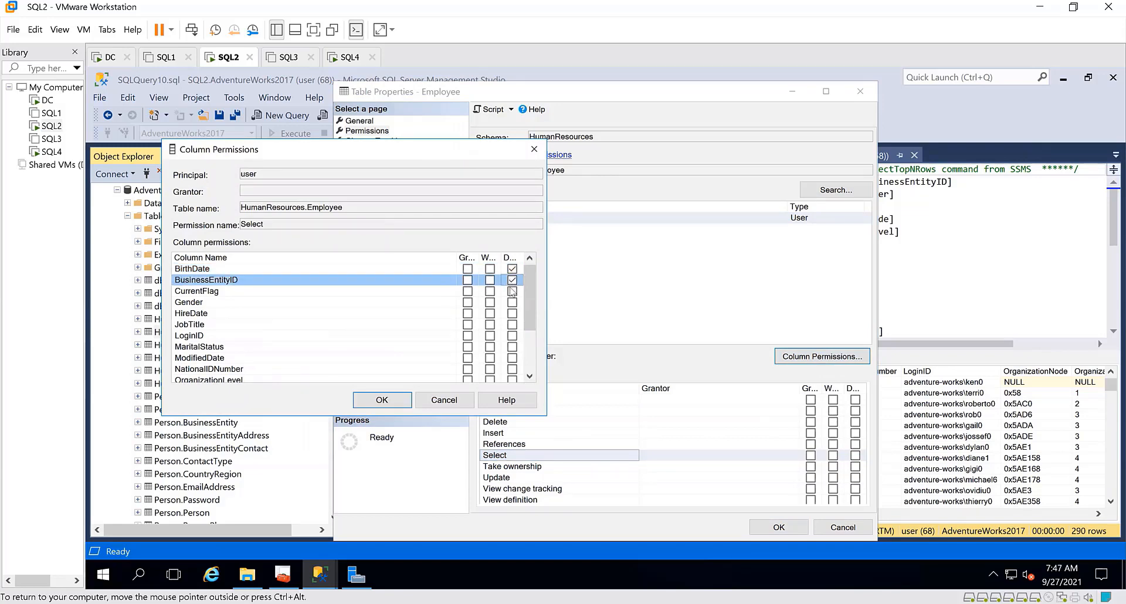
{"action": "left_click", "coordinate": [513, 291]}
{"action": "left_click", "coordinate": [512, 303]}
{"action": "left_click", "coordinate": [512, 313]}
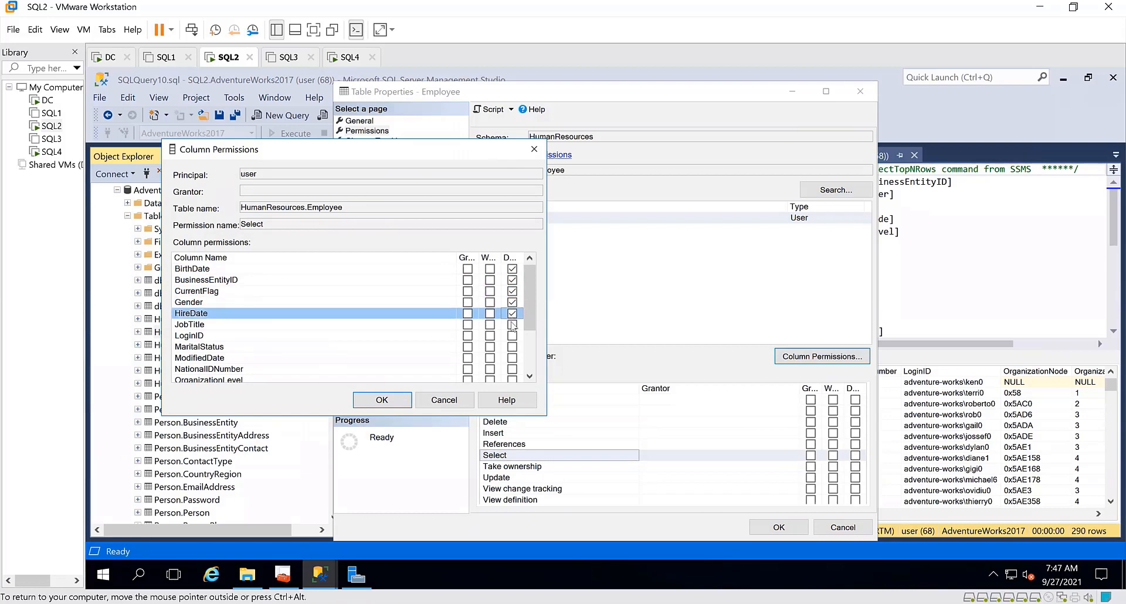
{"action": "left_click", "coordinate": [512, 325]}
{"action": "left_click", "coordinate": [512, 335]}
{"action": "left_click", "coordinate": [512, 347]}
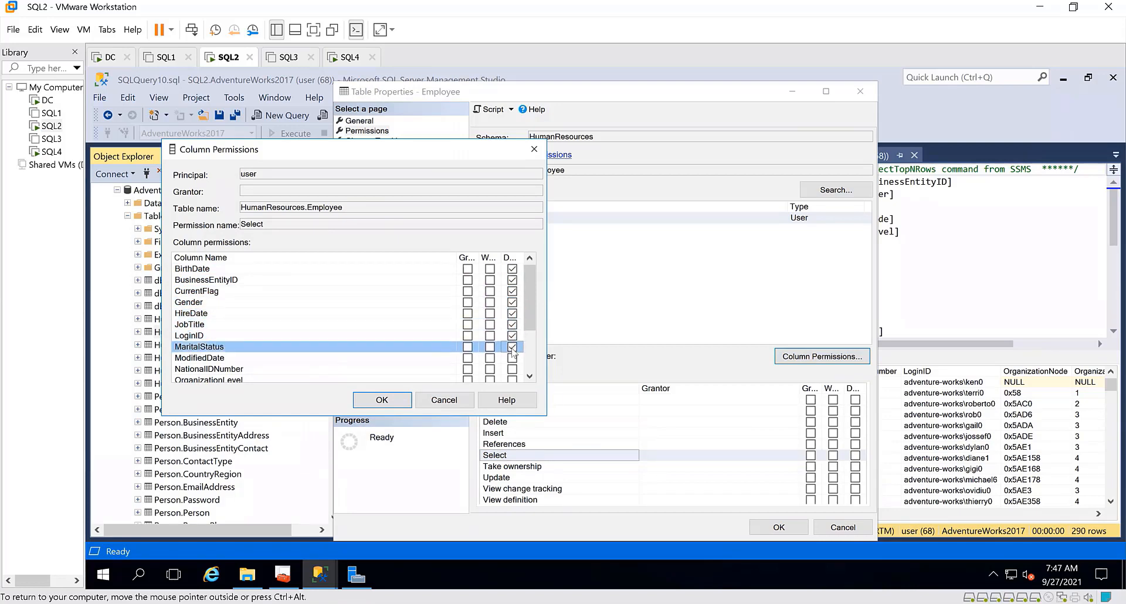
{"action": "left_click", "coordinate": [512, 358]}
{"action": "left_click", "coordinate": [512, 369]}
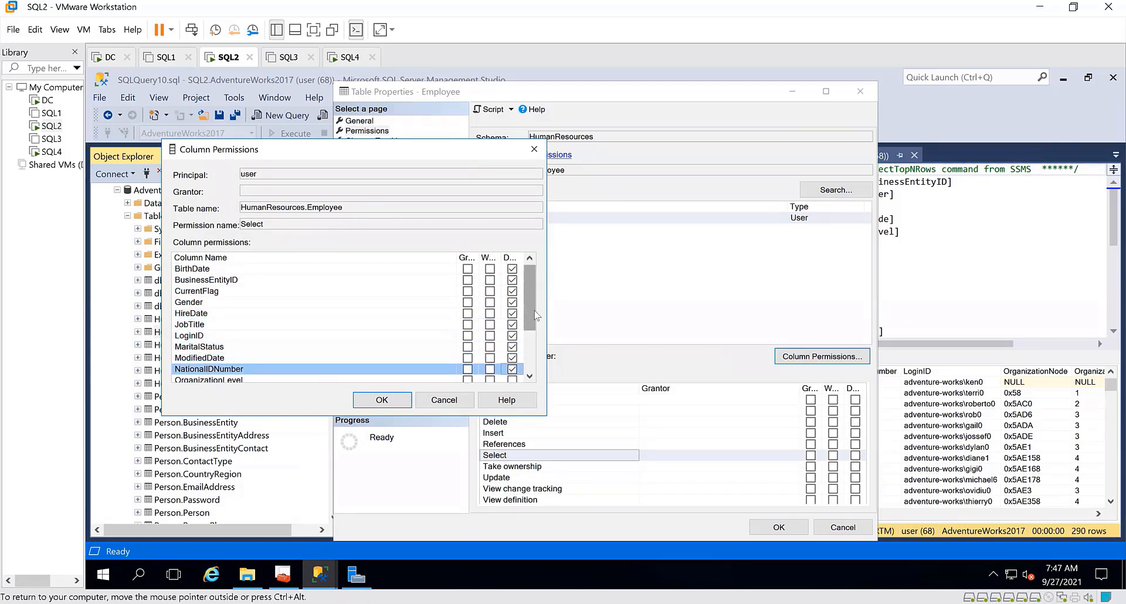
Deny Select on OrganizationLevel, OrganizationNode, rowguid, SalariedFlag, SickLeaveHours and VacationHours as well, and apply the Employee table's permission changes.
{"action": "left_click_drag", "start_coordinate": [531, 320], "coordinate": [524, 347]}
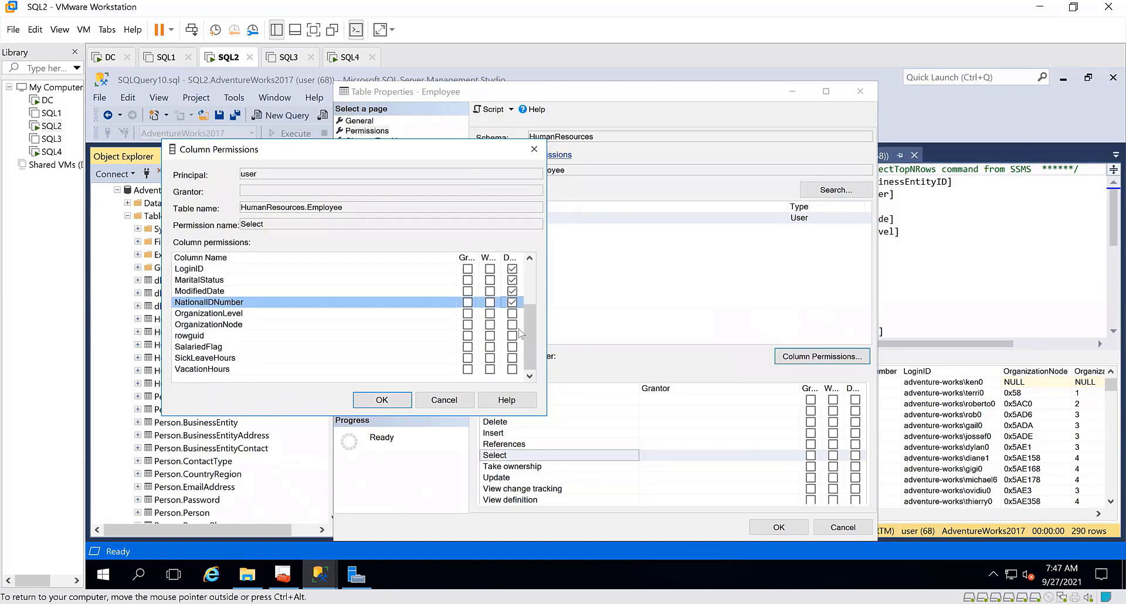
{"action": "left_click", "coordinate": [513, 314]}
{"action": "left_click", "coordinate": [512, 325]}
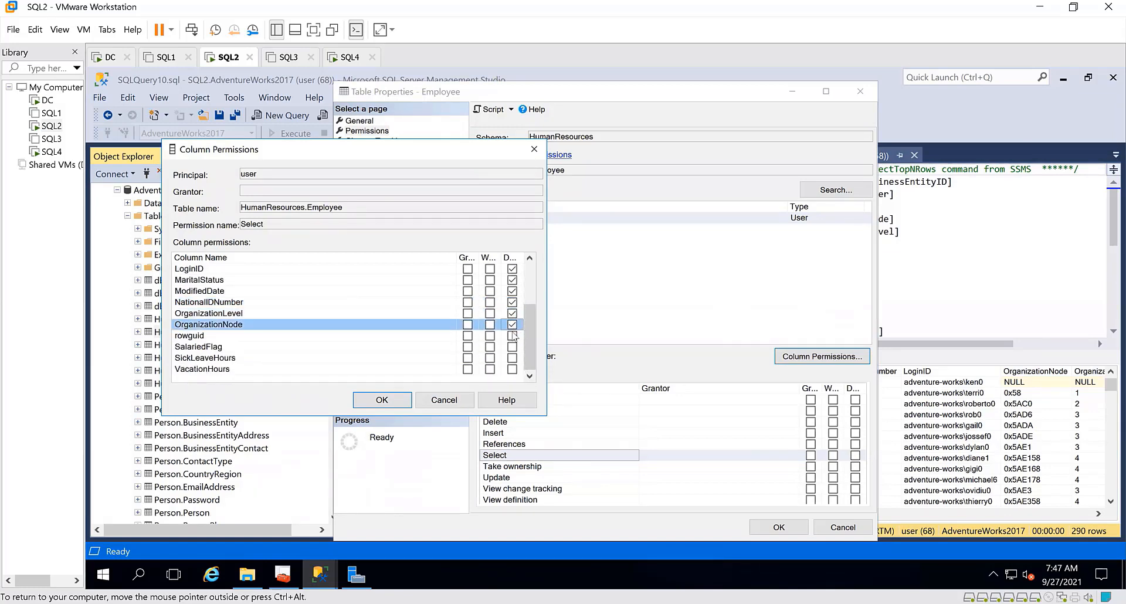
{"action": "left_click", "coordinate": [513, 336]}
{"action": "left_click", "coordinate": [513, 348]}
{"action": "left_click", "coordinate": [513, 358]}
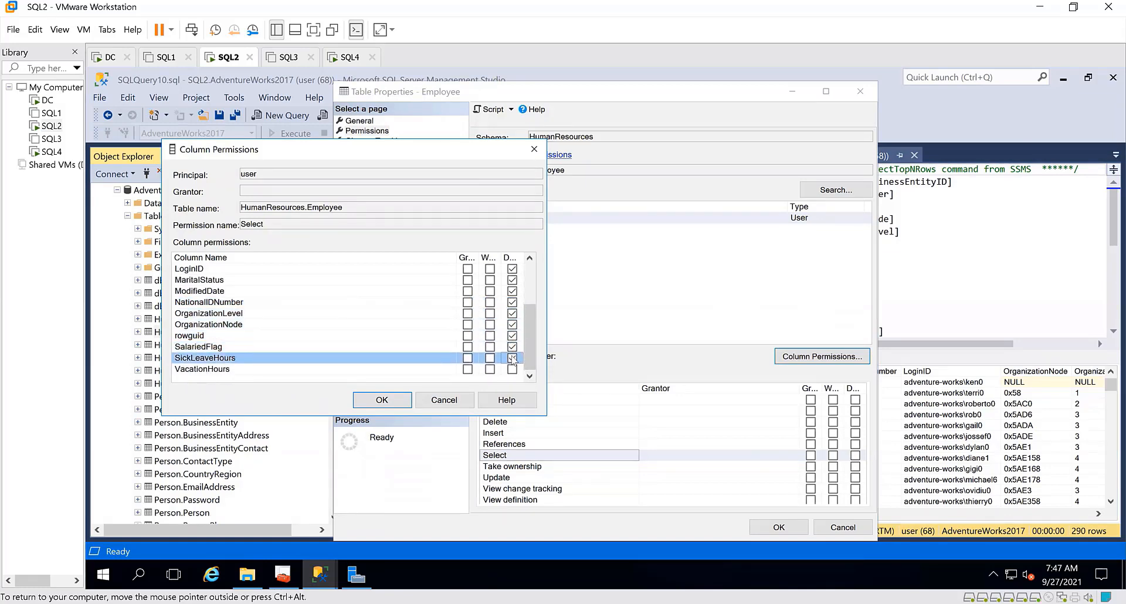
{"action": "left_click", "coordinate": [513, 369]}
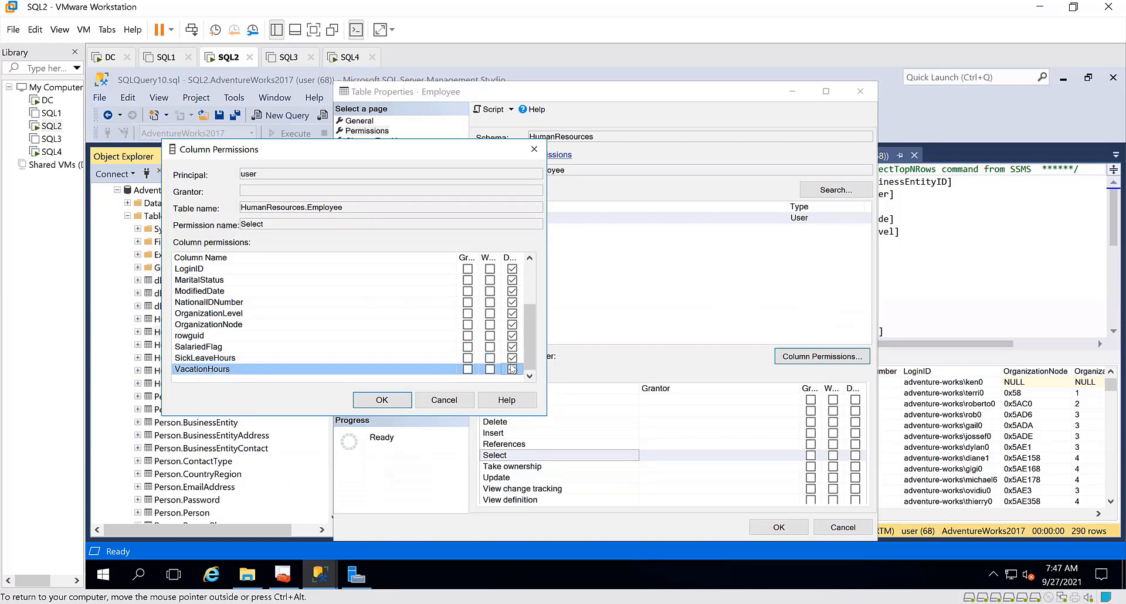
{"action": "left_click", "coordinate": [382, 400]}
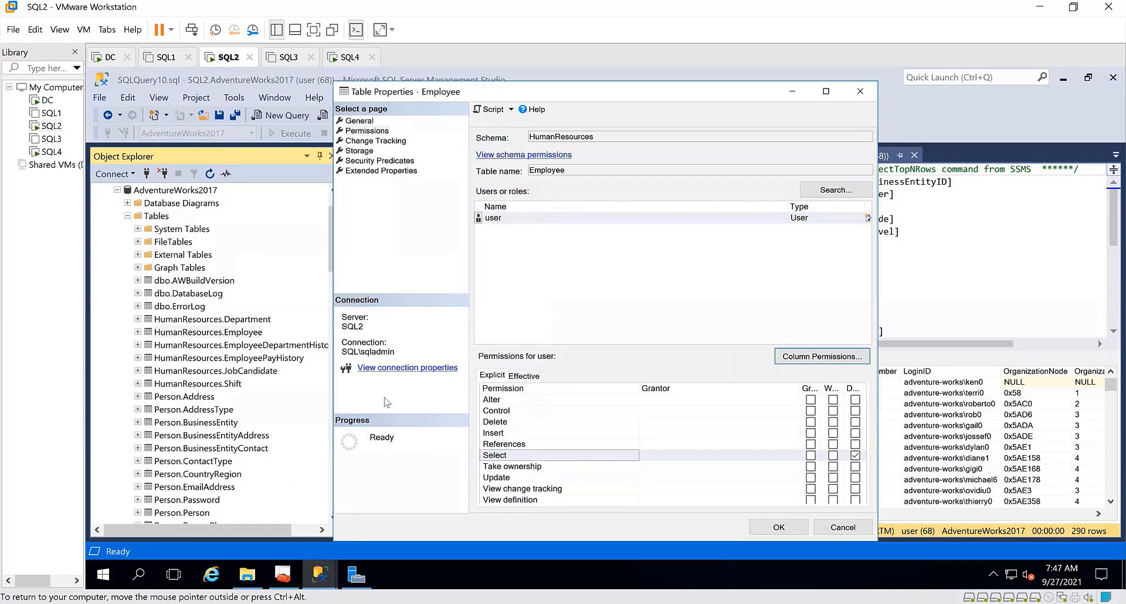
{"action": "left_click", "coordinate": [789, 529]}
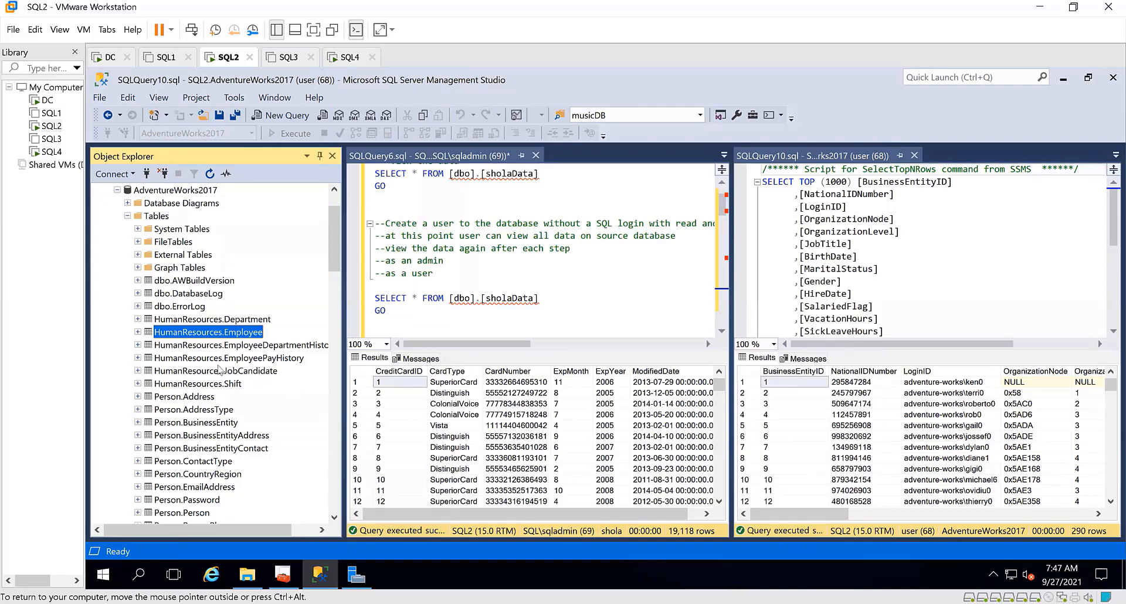
Collapse the admin connection's AdventureWorks2017 tables and refresh the databases under the "user" connection.
{"action": "left_click", "coordinate": [128, 216]}
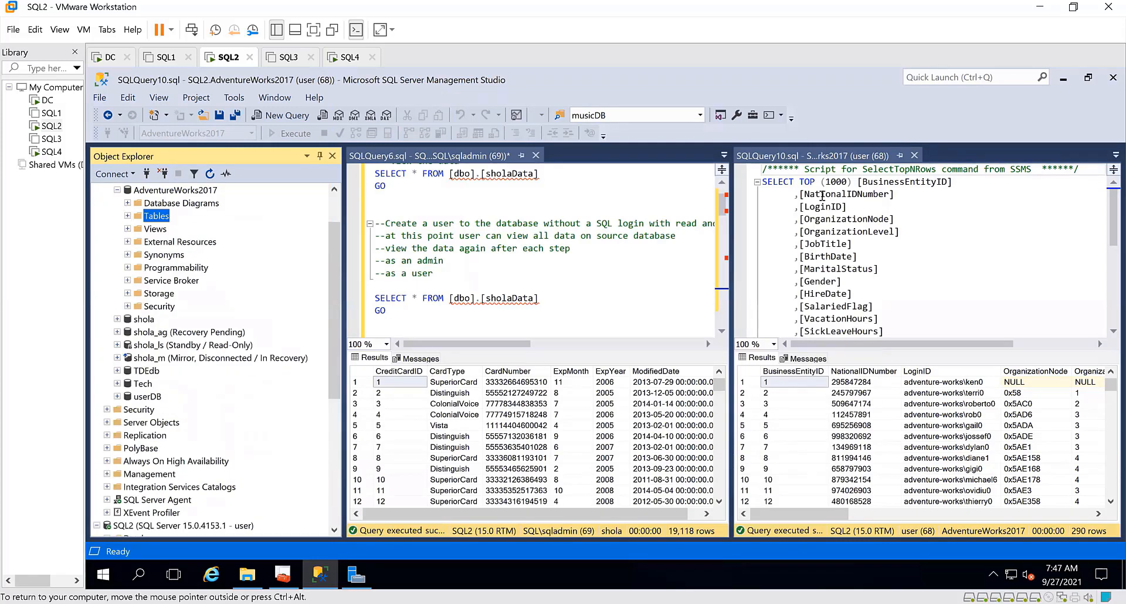
{"action": "scroll", "coordinate": [872, 255], "scroll_direction": "down", "scroll_amount": 3}
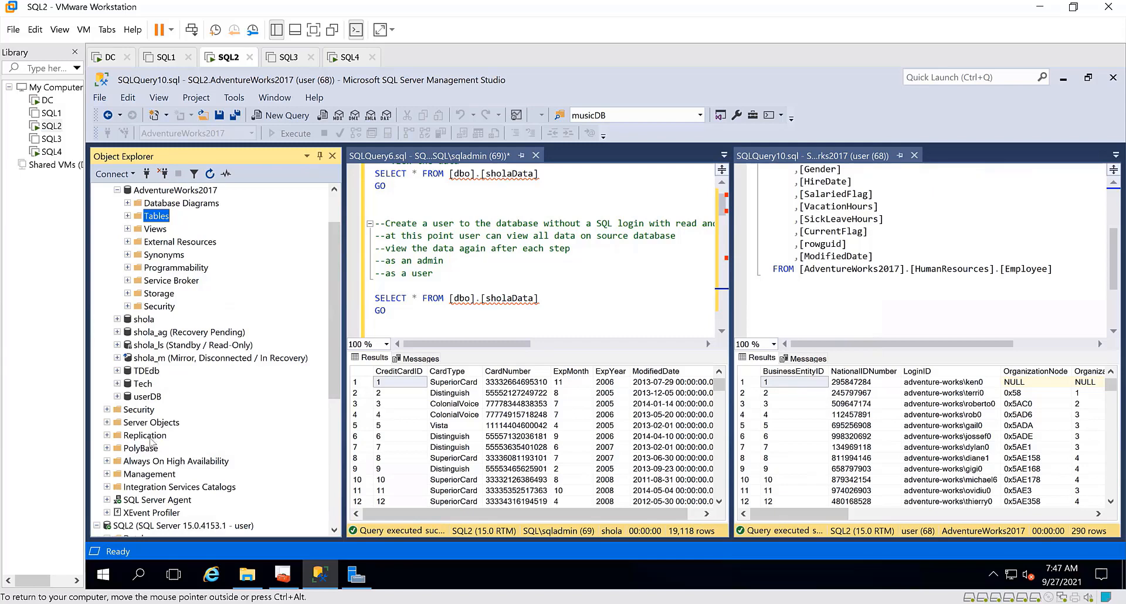
{"action": "scroll", "coordinate": [154, 328], "scroll_direction": "down", "scroll_amount": 3}
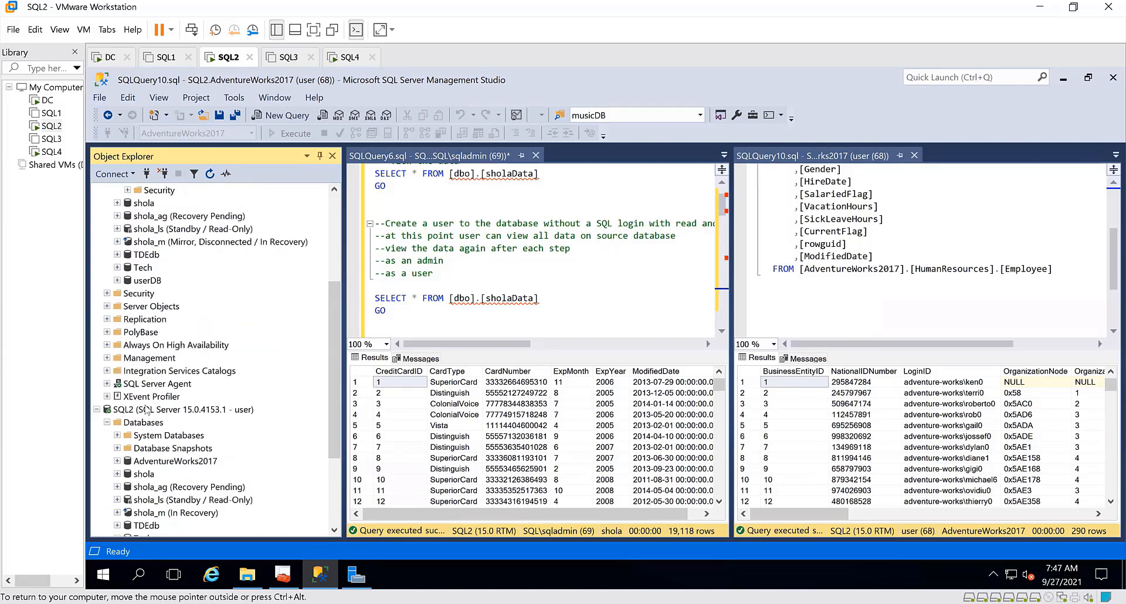
{"action": "left_click", "coordinate": [143, 423]}
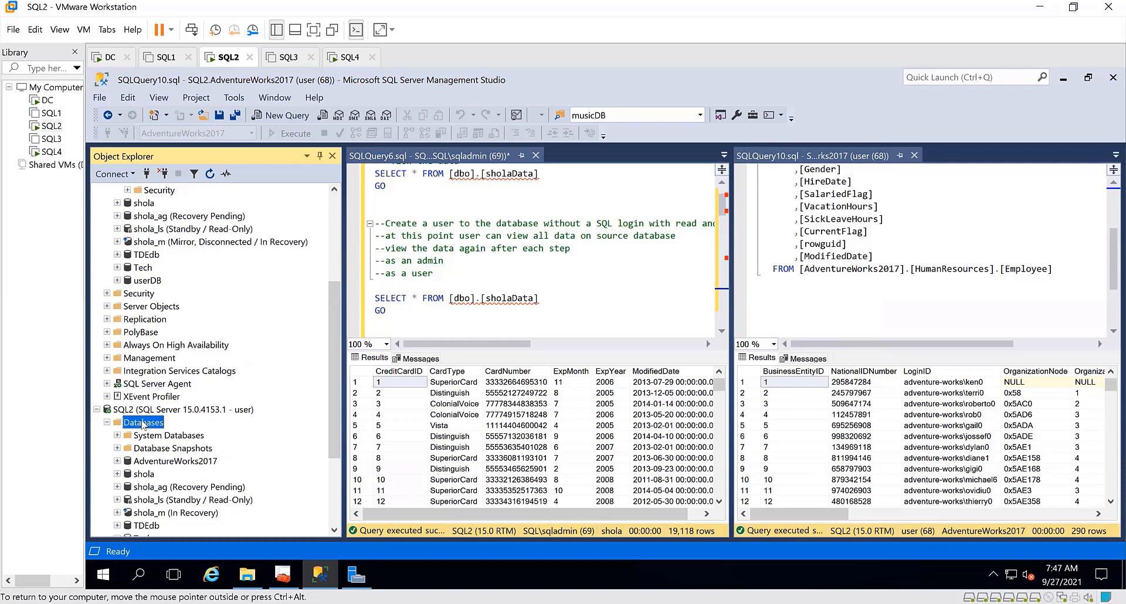
{"action": "left_click", "coordinate": [210, 174]}
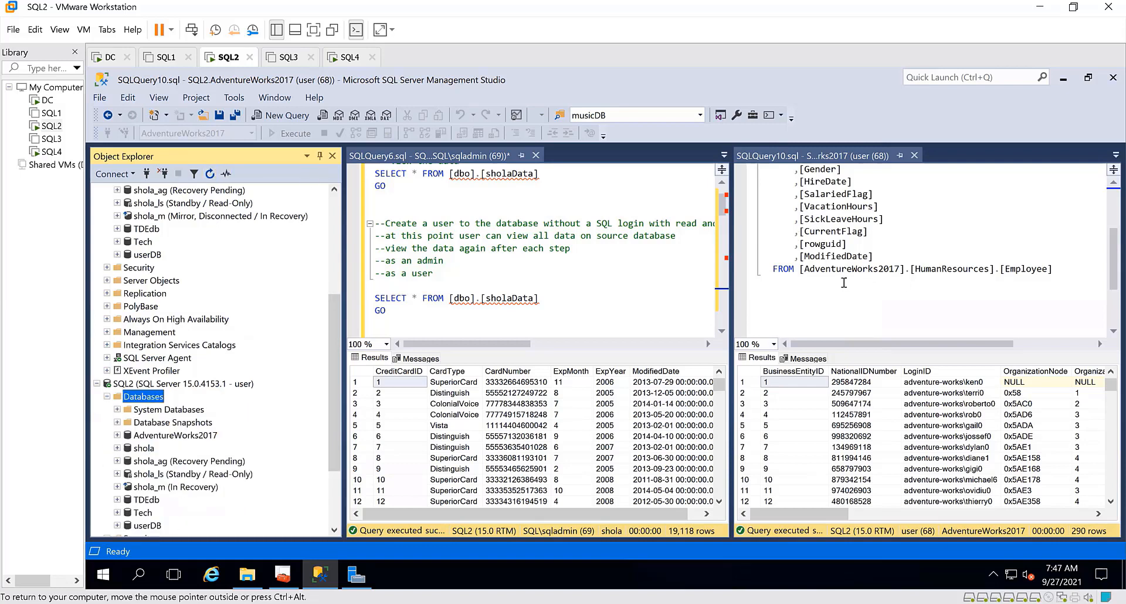
Run the user's entire top-1000 HumanResources.Employee query again to test the denied Select permission.
{"action": "left_click_drag", "start_coordinate": [1067, 266], "coordinate": [753, 136]}
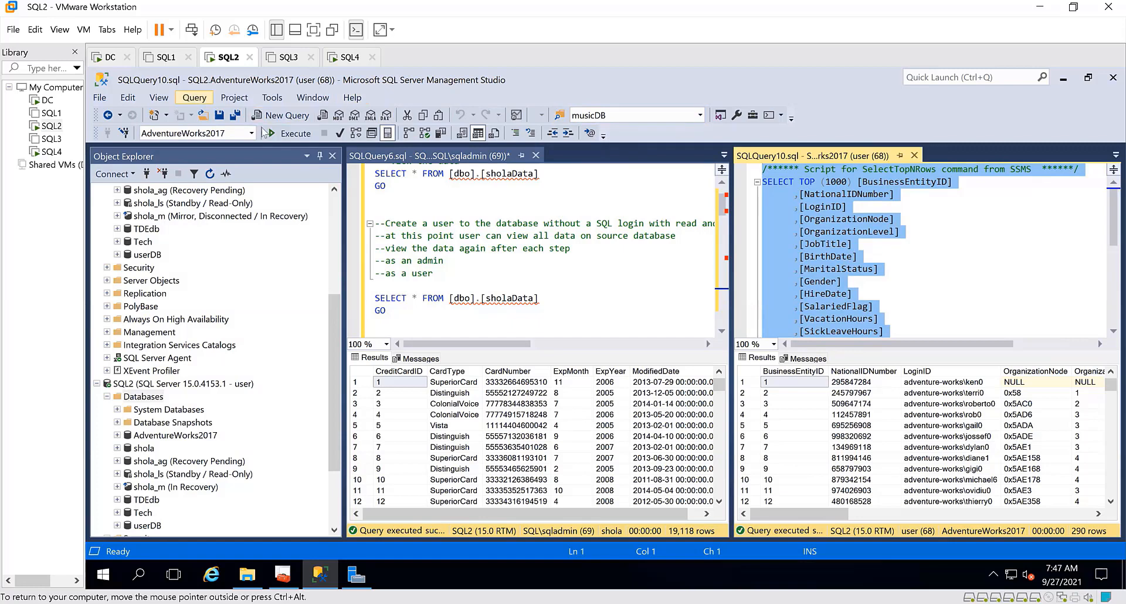
{"action": "left_click", "coordinate": [291, 133]}
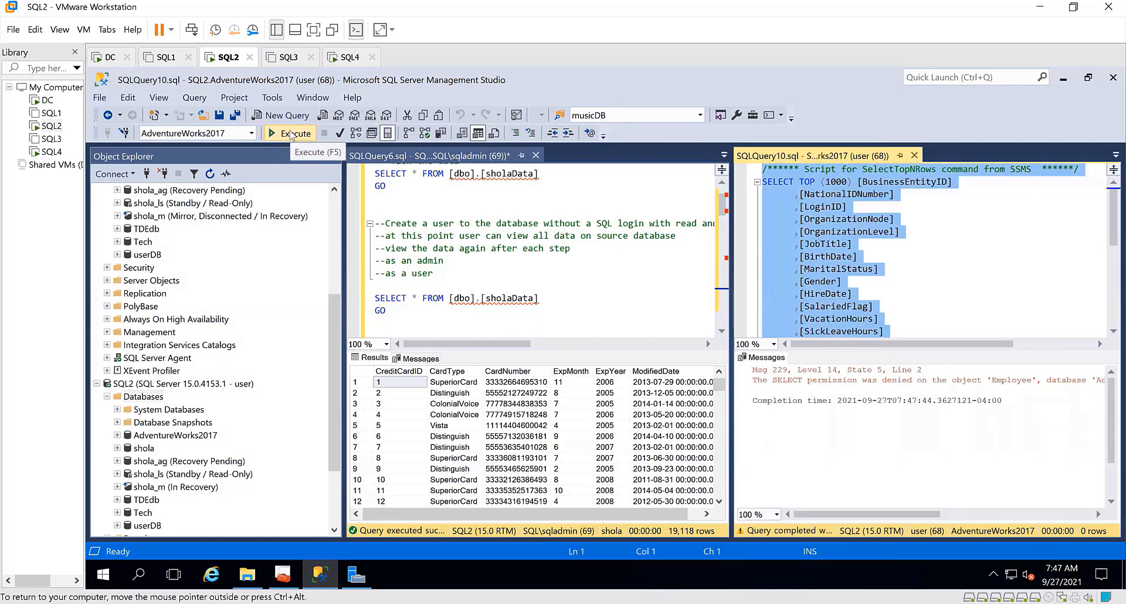
{"action": "scroll", "coordinate": [992, 288], "scroll_direction": "down", "scroll_amount": 3}
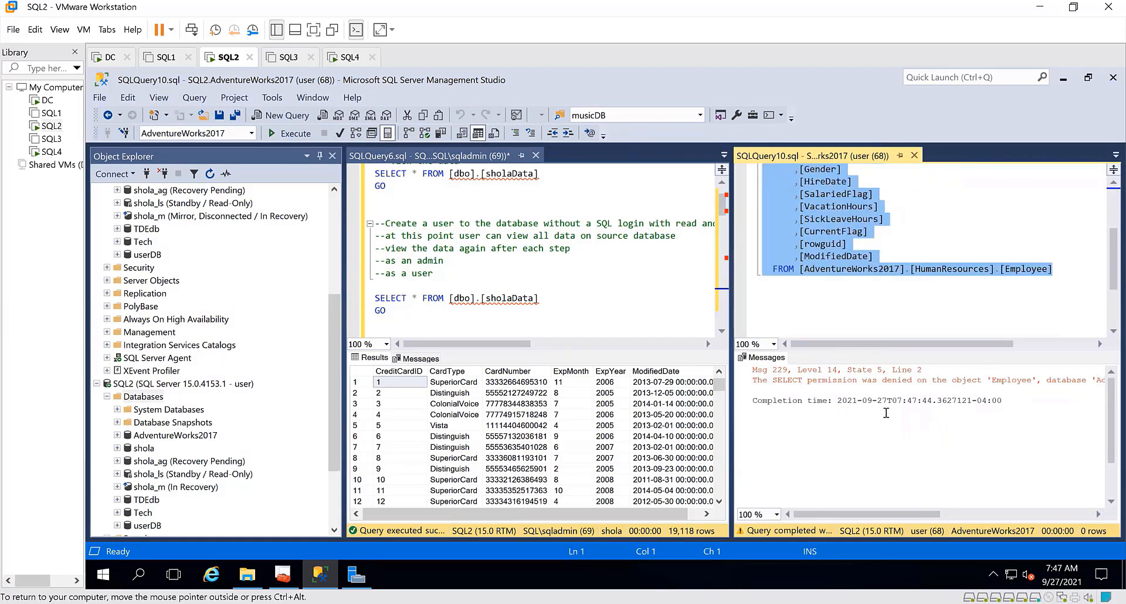
Query the top 1000 rows of HumanResources.Employee from AdventureWorks2017 under the "user" connection.
{"action": "scroll", "coordinate": [276, 384], "scroll_direction": "down", "scroll_amount": 3}
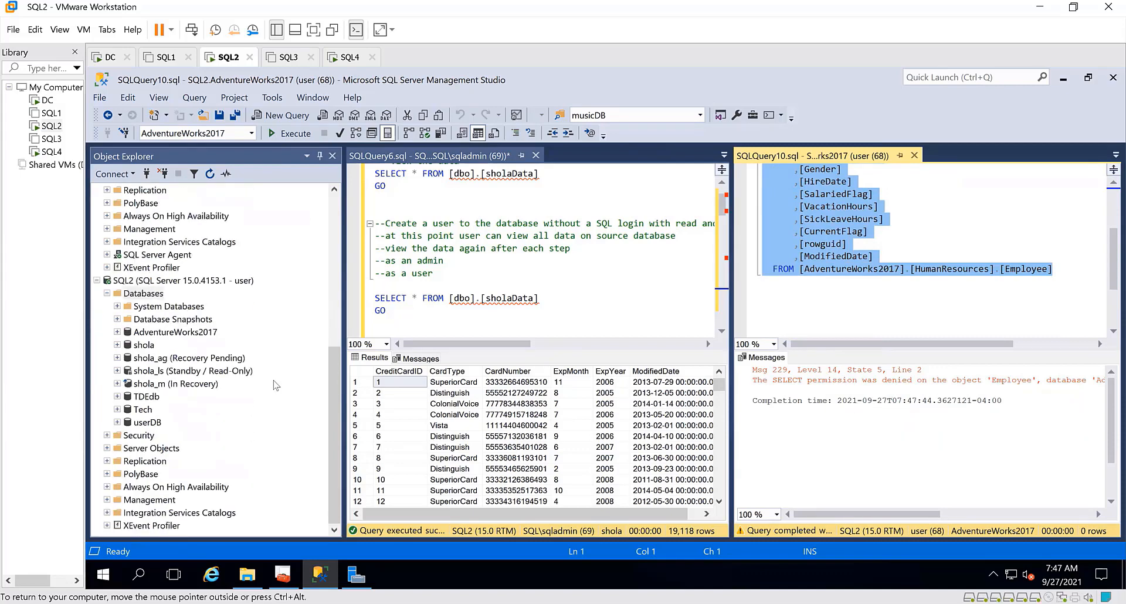
{"action": "left_click", "coordinate": [117, 332]}
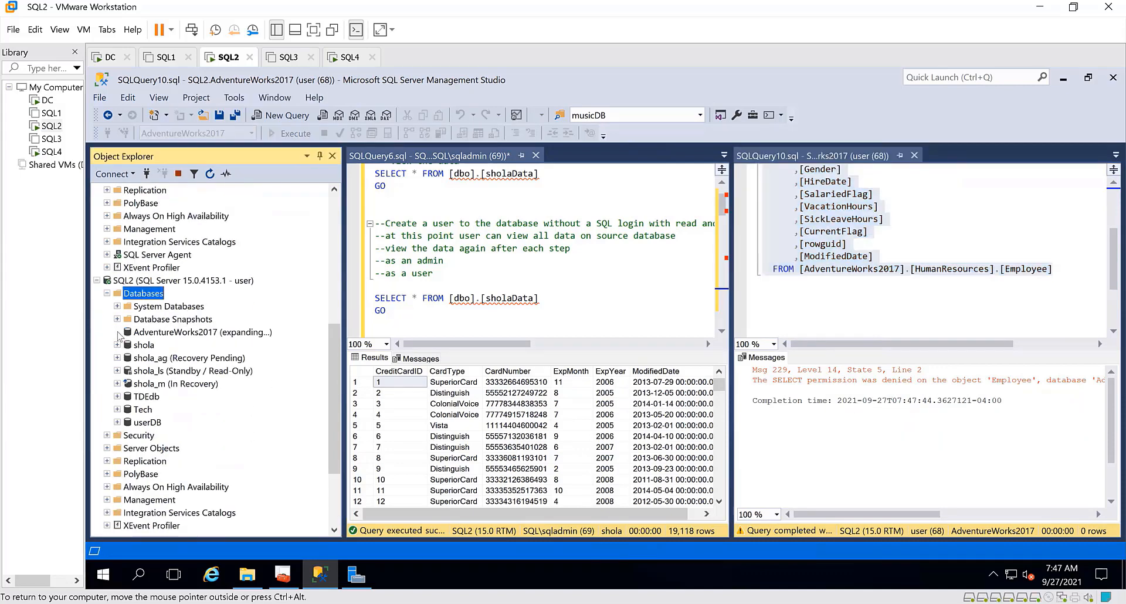
{"action": "left_click", "coordinate": [128, 358]}
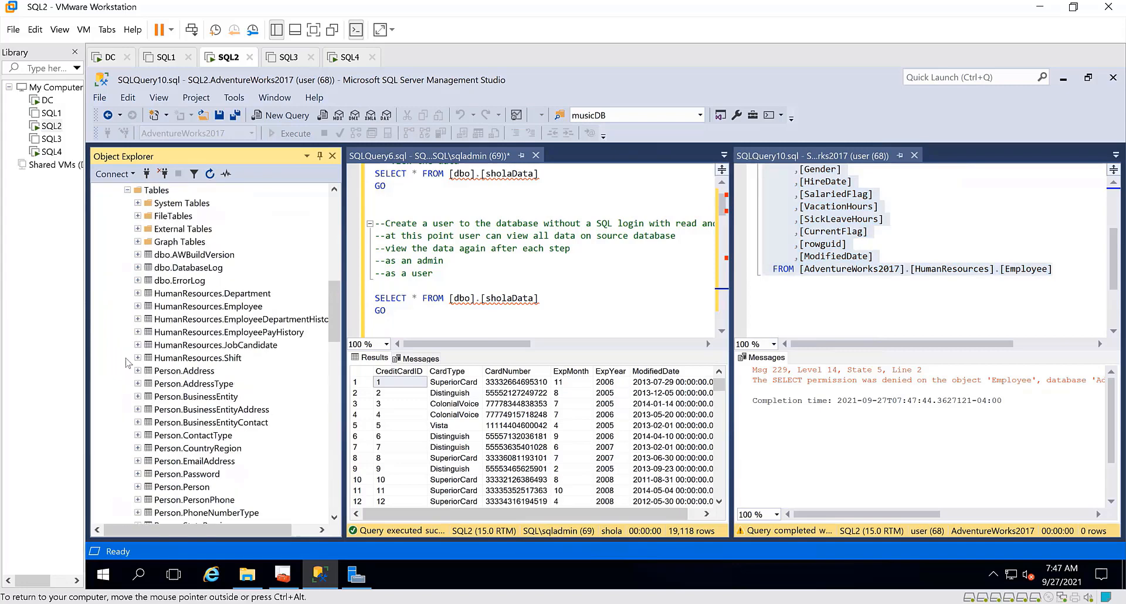
{"action": "right_click", "coordinate": [207, 308]}
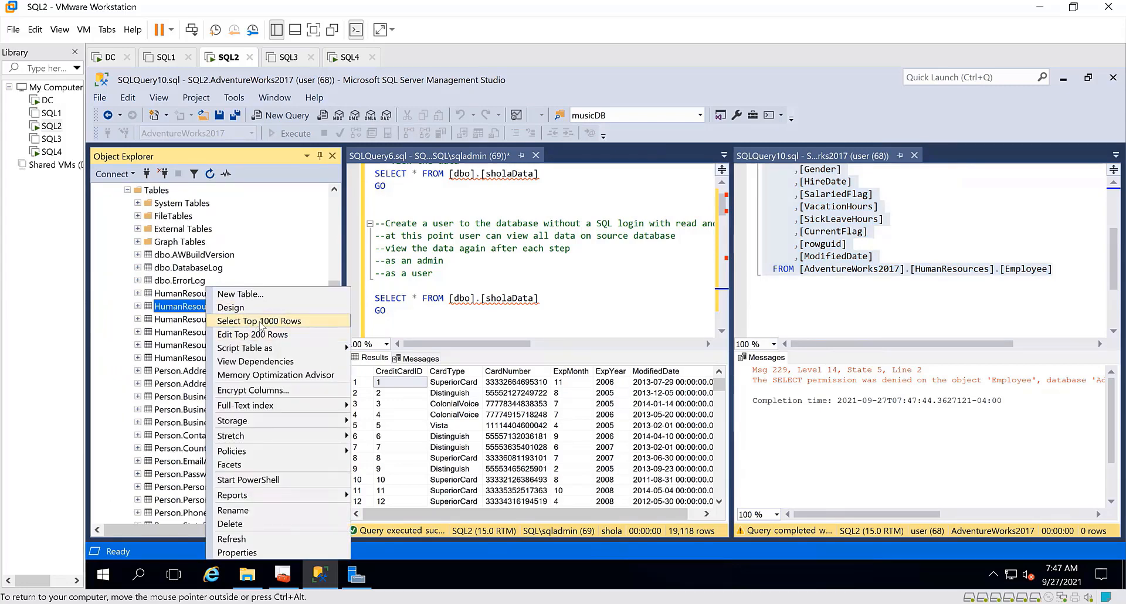
{"action": "left_click", "coordinate": [261, 321]}
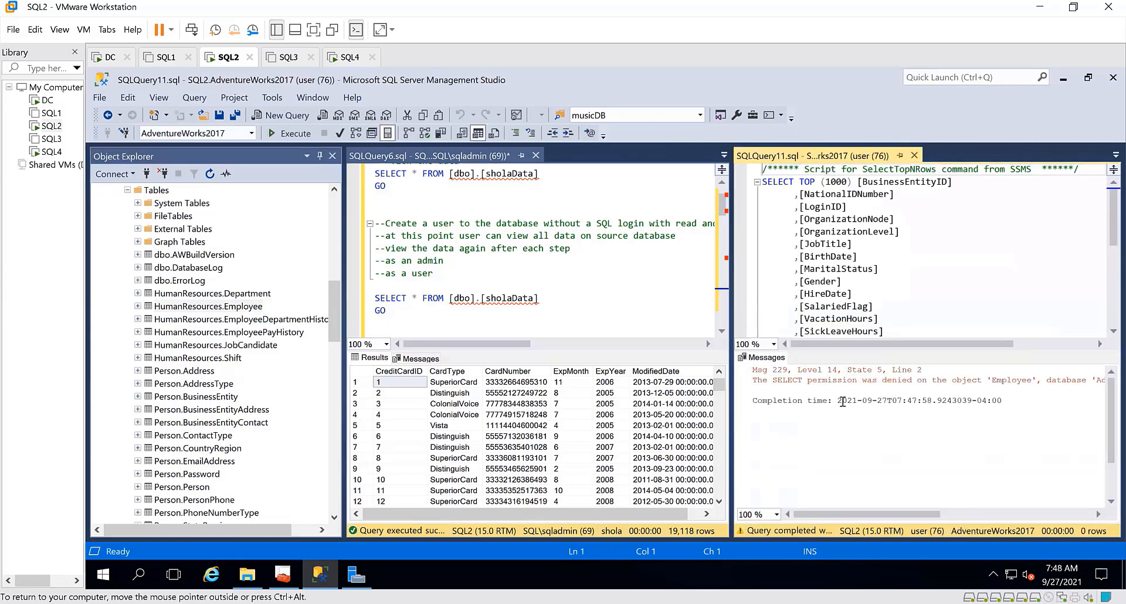
Collapse the user connection's tables and open the column-level Select permissions of "user" on HumanResources.Employee through the admin connection.
{"action": "scroll", "coordinate": [293, 350], "scroll_direction": "up", "scroll_amount": 2}
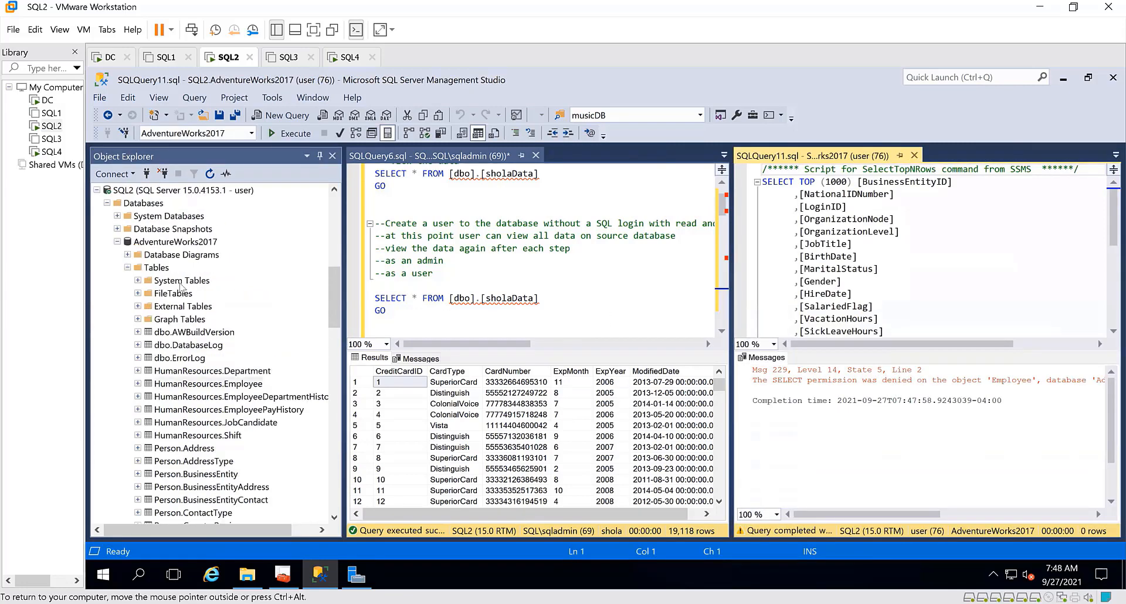
{"action": "left_click", "coordinate": [128, 268]}
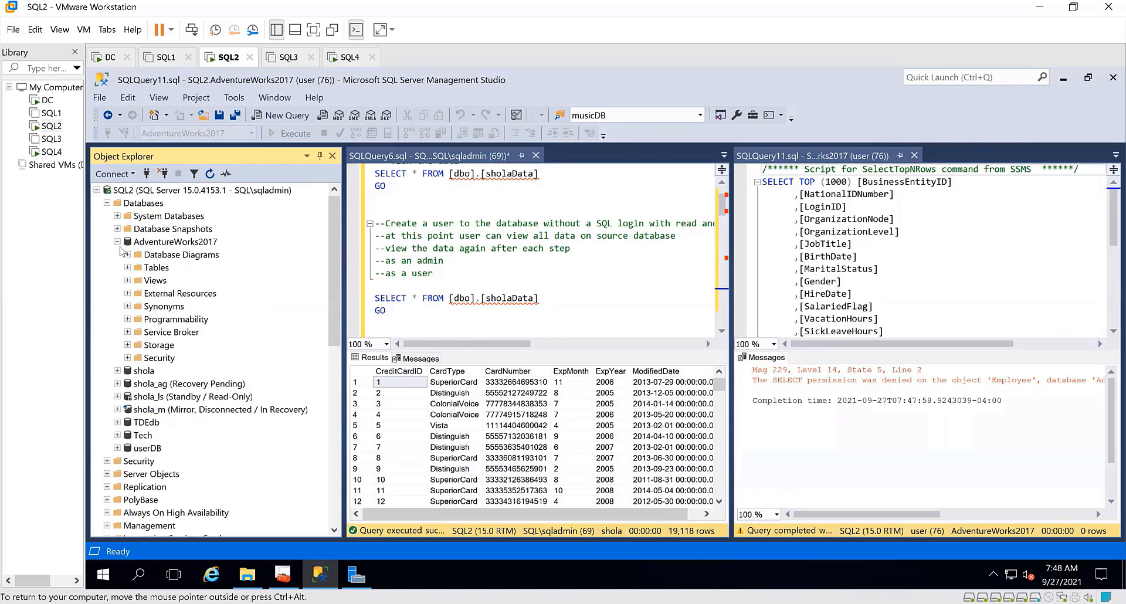
{"action": "left_click", "coordinate": [127, 268]}
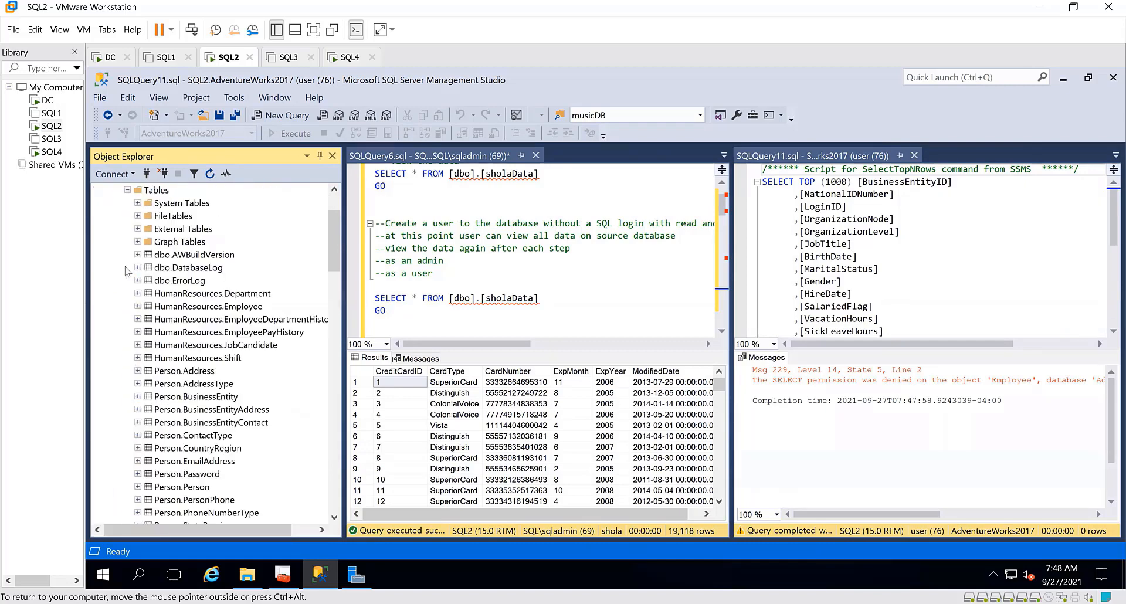
{"action": "right_click", "coordinate": [200, 311]}
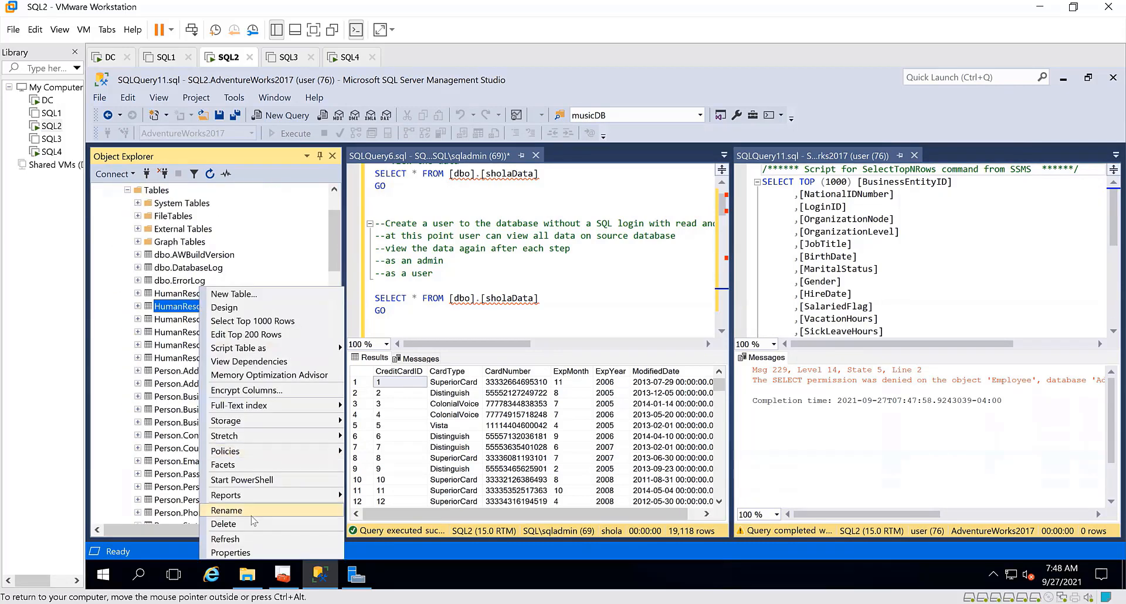
{"action": "left_click", "coordinate": [246, 552]}
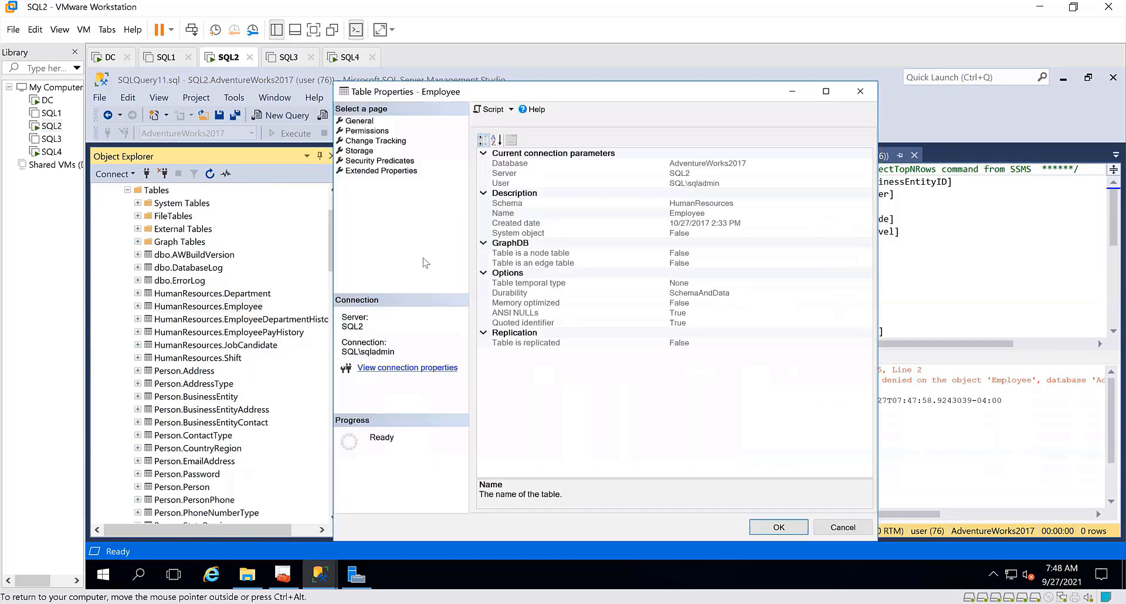
{"action": "left_click", "coordinate": [375, 131]}
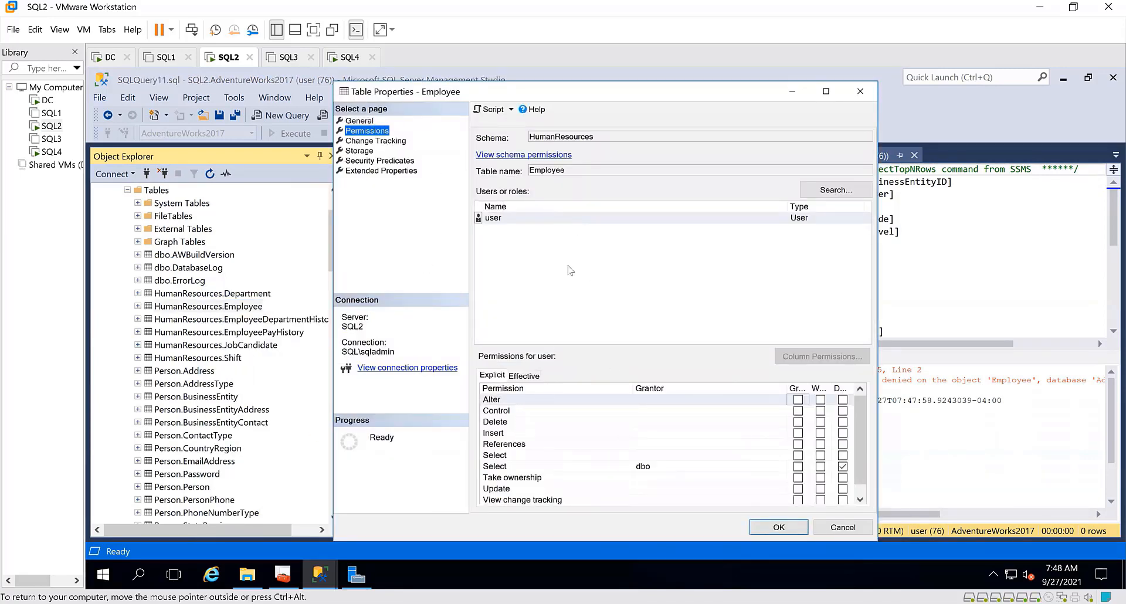
{"action": "left_click", "coordinate": [568, 219]}
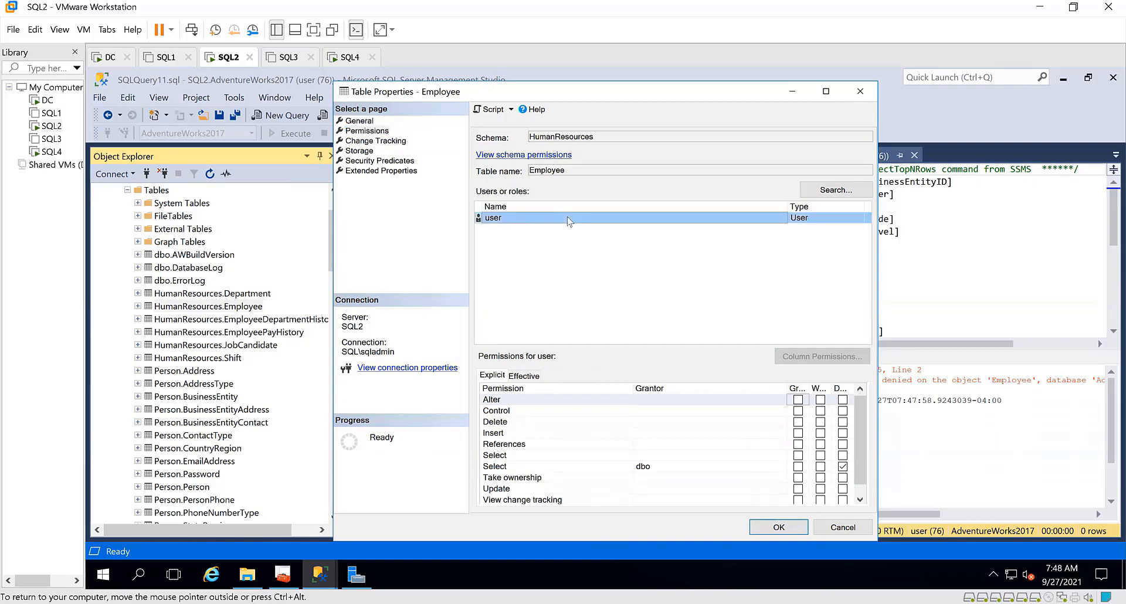
{"action": "left_click", "coordinate": [532, 468]}
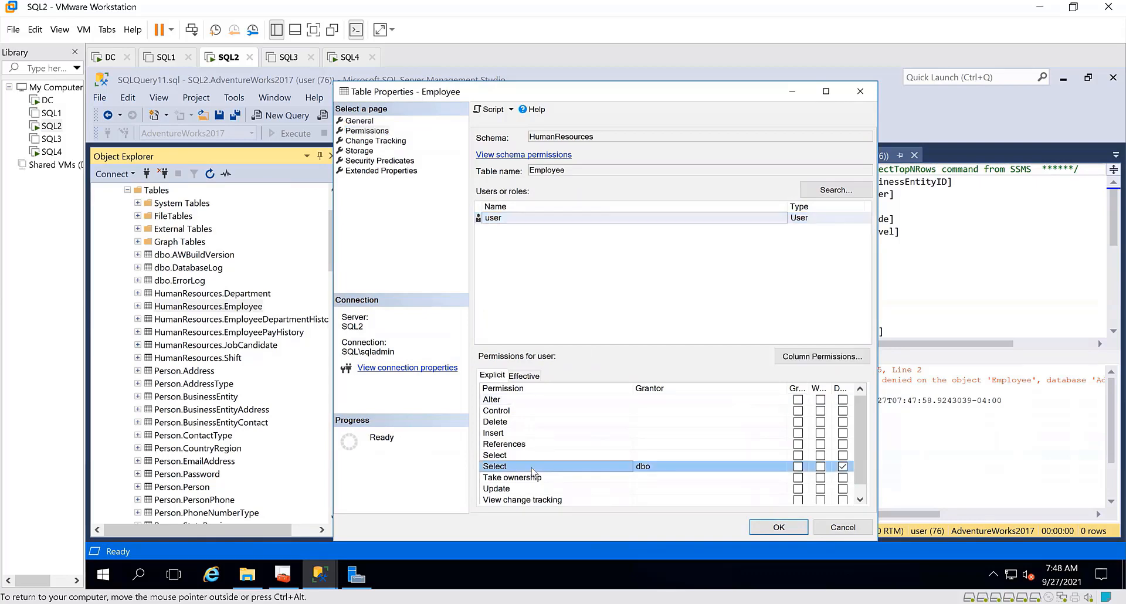
{"action": "left_click", "coordinate": [824, 356]}
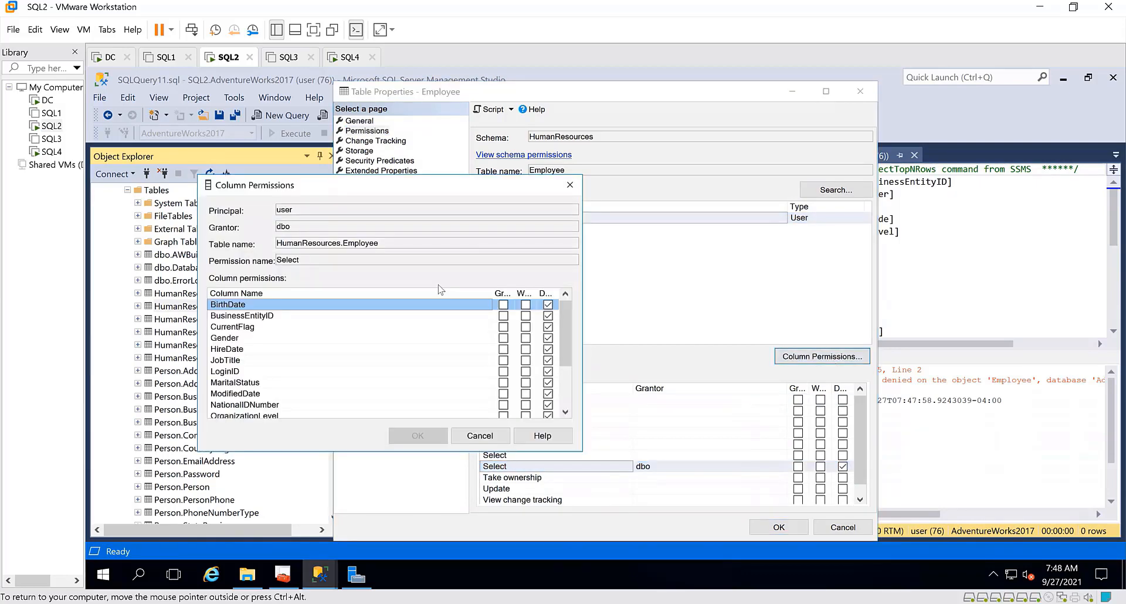
Remove the Select denial for "user" from the ten Employee columns BirthDate through NationalIDNumber.
{"action": "left_click", "coordinate": [548, 304]}
{"action": "left_click", "coordinate": [548, 316]}
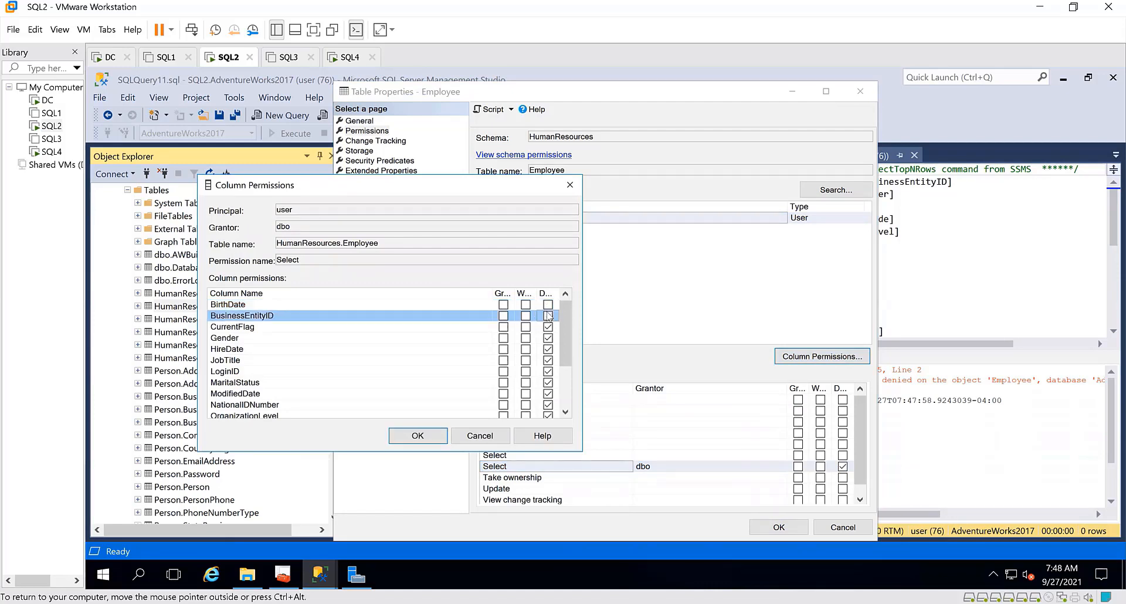
{"action": "left_click", "coordinate": [548, 326]}
{"action": "left_click", "coordinate": [548, 338]}
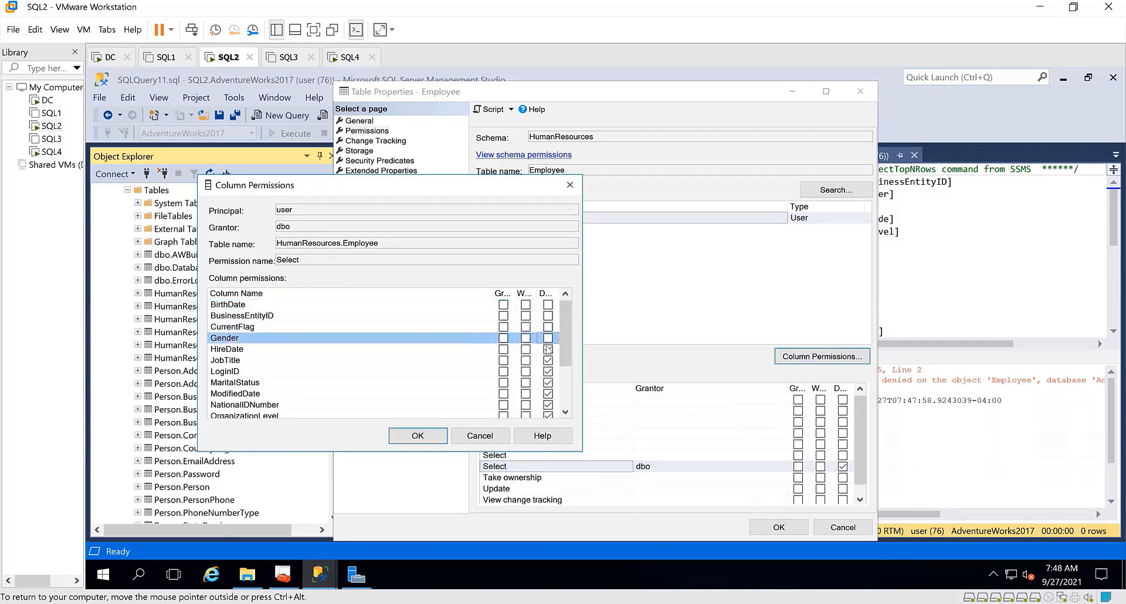
{"action": "left_click", "coordinate": [548, 349]}
{"action": "left_click", "coordinate": [548, 360]}
{"action": "left_click", "coordinate": [548, 371]}
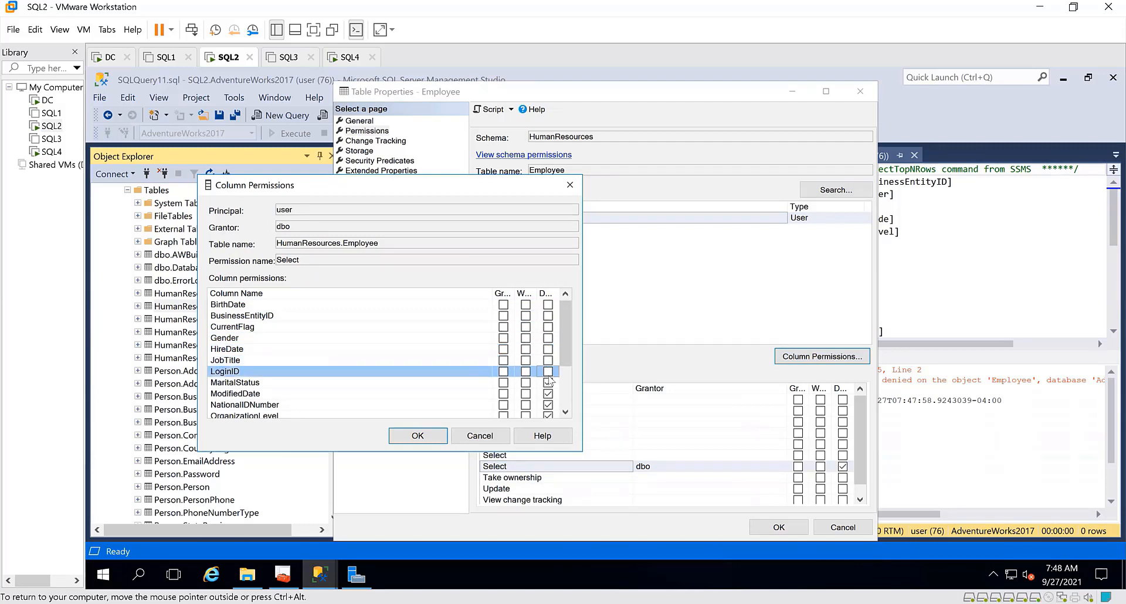
{"action": "left_click", "coordinate": [548, 383]}
{"action": "left_click", "coordinate": [548, 393]}
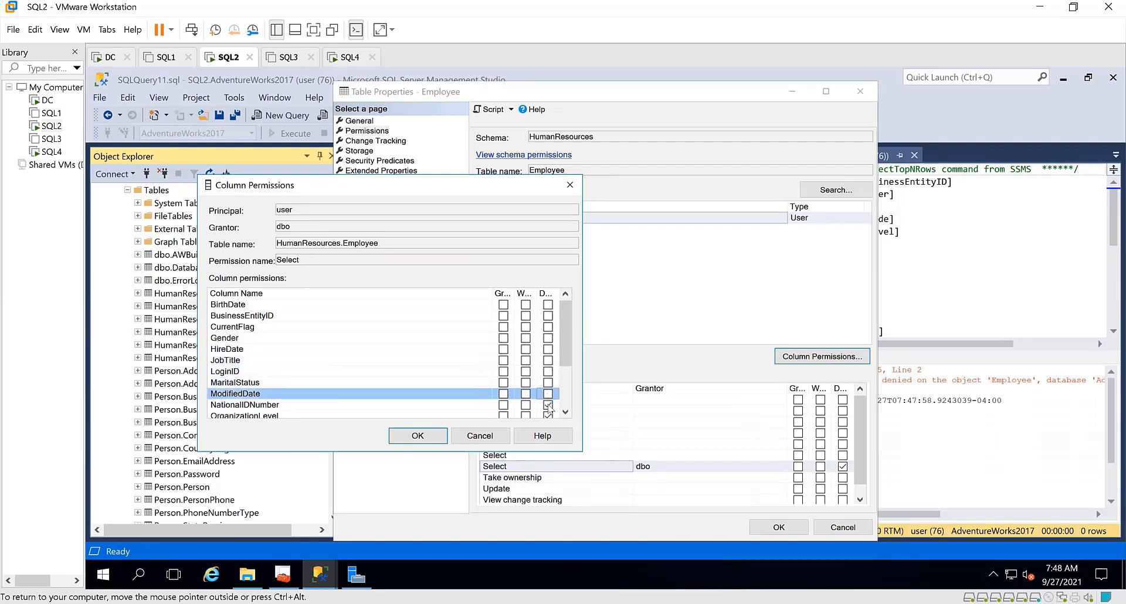
{"action": "left_click", "coordinate": [548, 404]}
Remove the Select denial from OrganizationLevel, OrganizationNode, rowguid, SalariedFlag, SickLeaveHours and VacationHours as well, and apply the Employee table's permission changes.
{"action": "scroll", "coordinate": [560, 397], "scroll_direction": "down", "scroll_amount": 1}
{"action": "scroll", "coordinate": [560, 397], "scroll_direction": "down", "scroll_amount": 1}
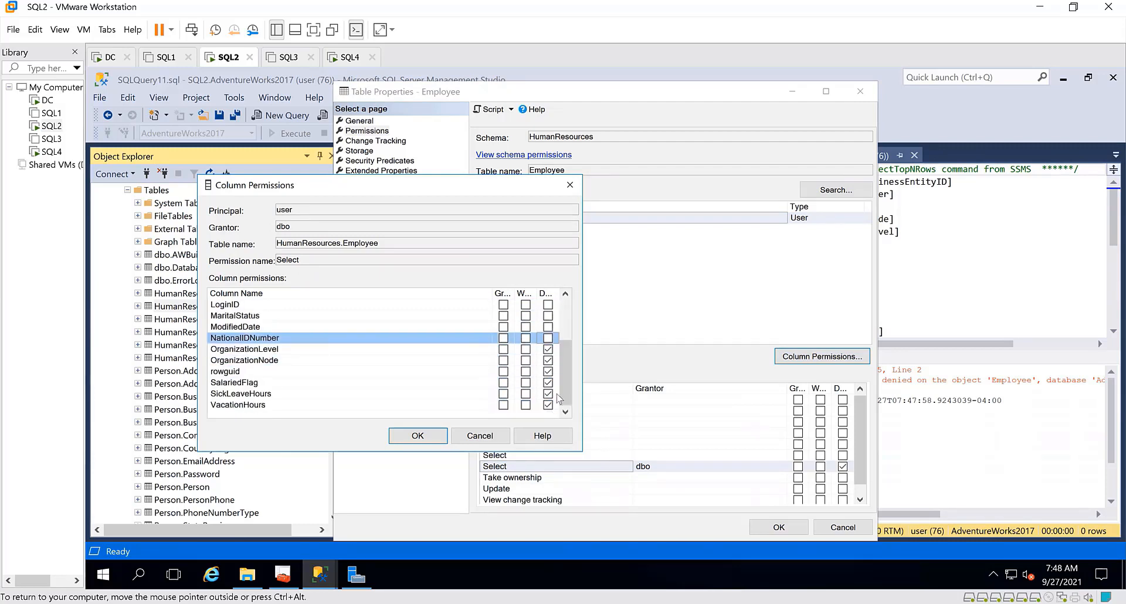
{"action": "left_click", "coordinate": [548, 349]}
{"action": "left_click", "coordinate": [548, 361]}
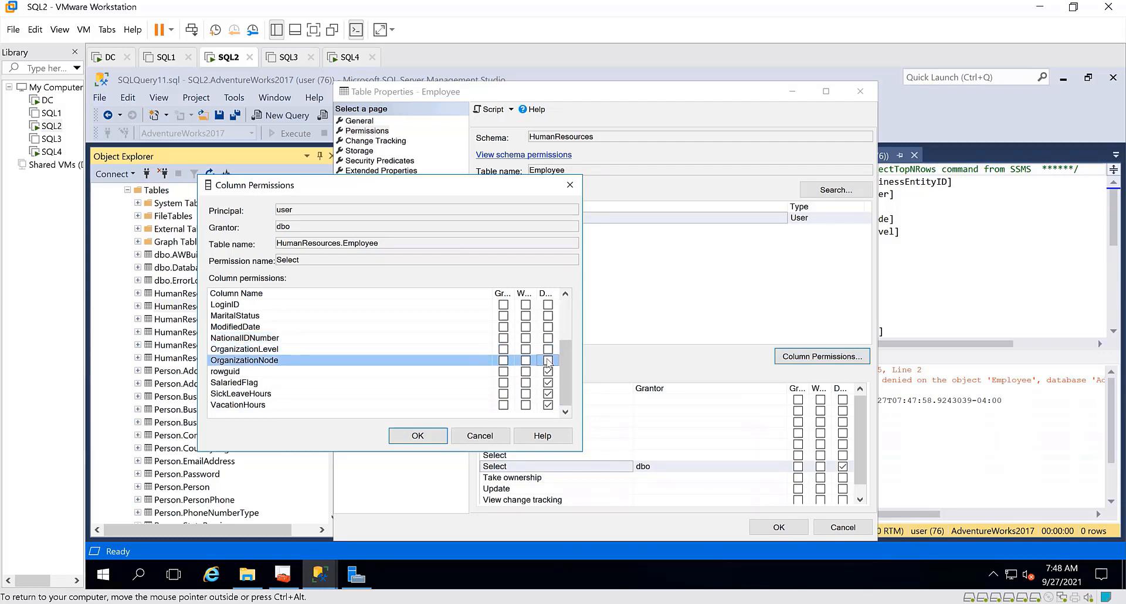
{"action": "left_click", "coordinate": [548, 371]}
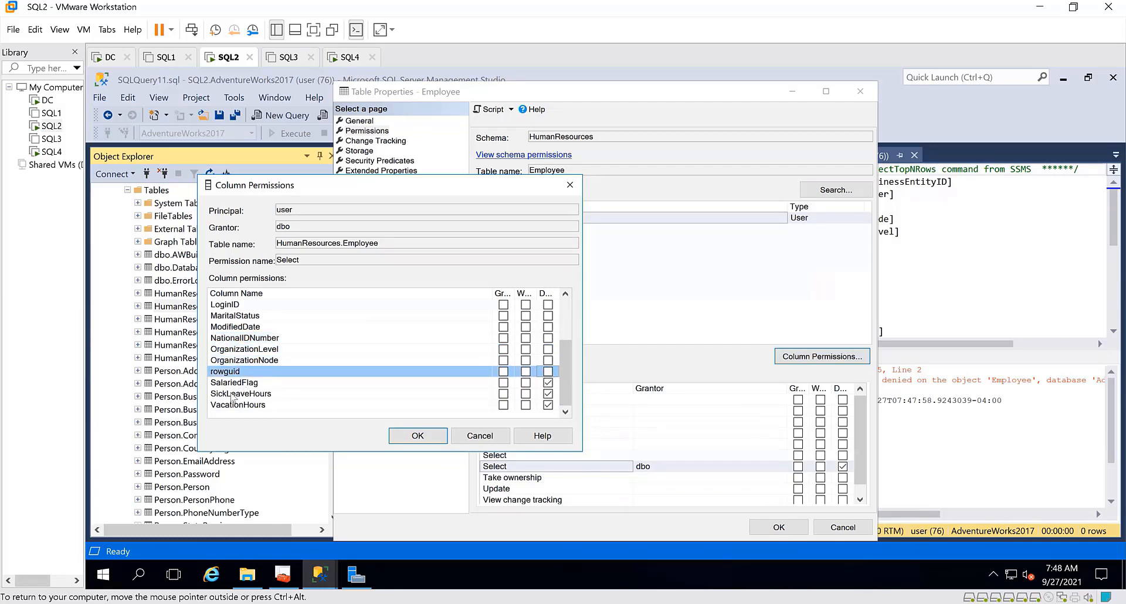
{"action": "left_click", "coordinate": [549, 383]}
{"action": "left_click", "coordinate": [548, 394]}
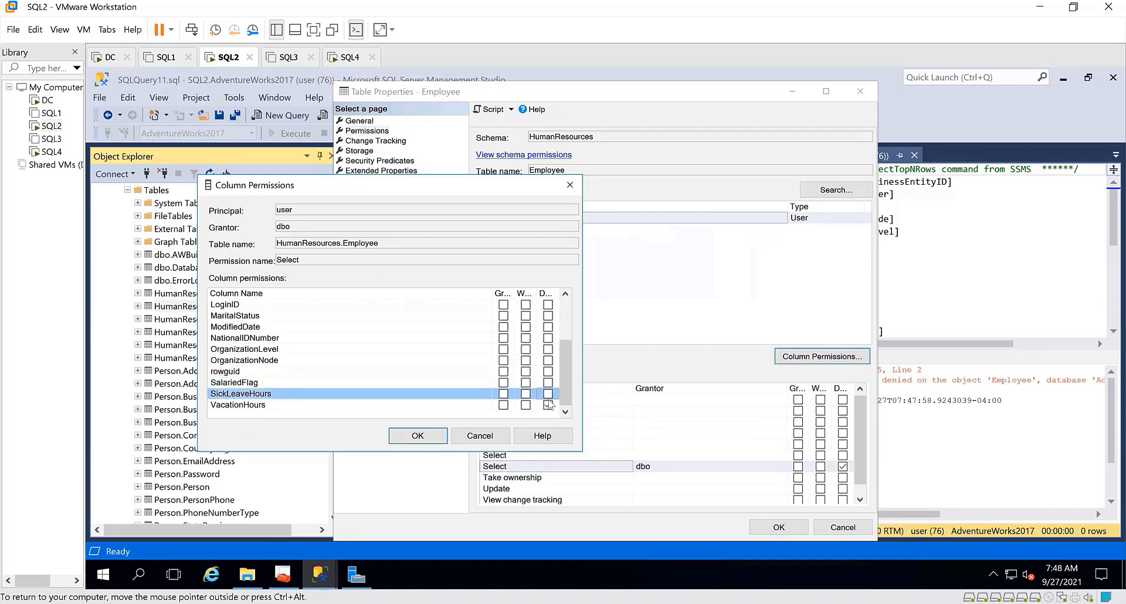
{"action": "left_click", "coordinate": [548, 405]}
{"action": "left_click", "coordinate": [418, 436]}
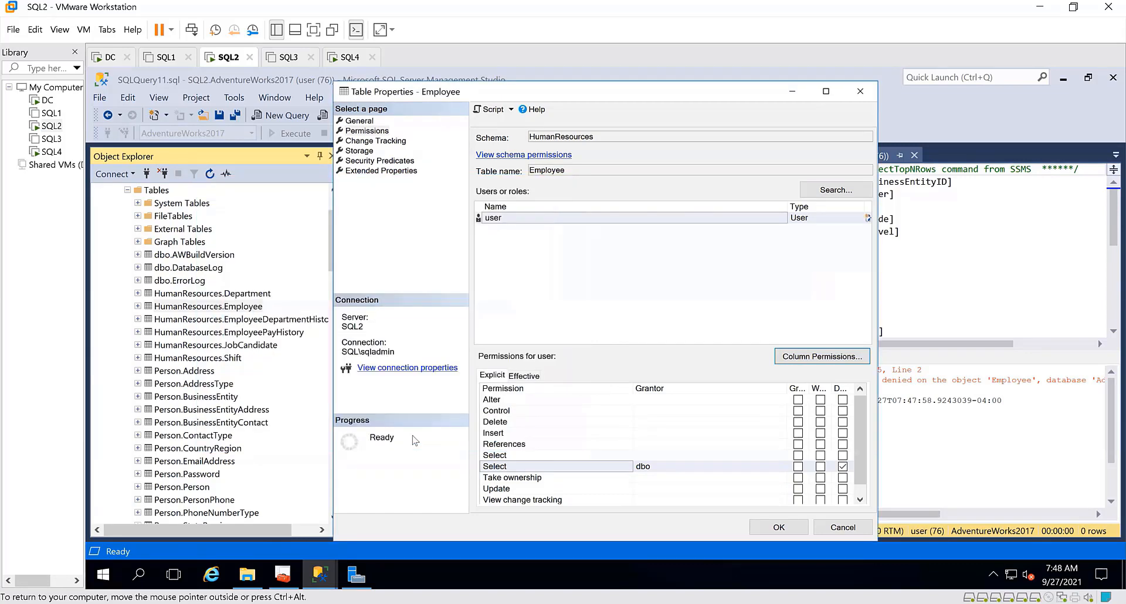
{"action": "left_click", "coordinate": [780, 527]}
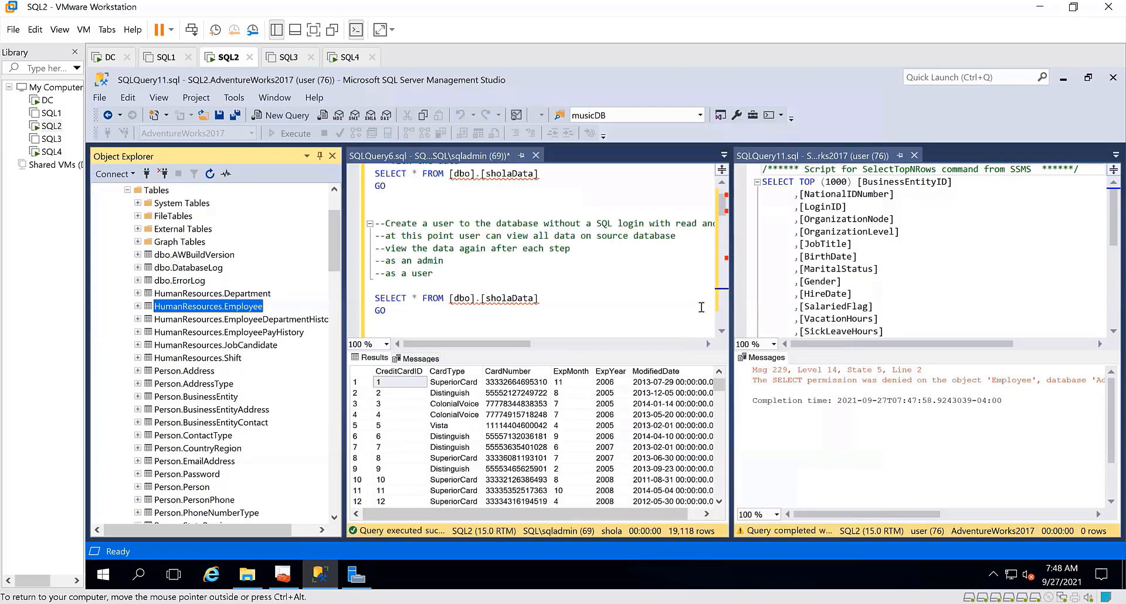
Run the user's entire new top-1000 HumanResources.Employee query again to test the restored Select access.
{"action": "scroll", "coordinate": [968, 285], "scroll_direction": "down", "scroll_amount": 1}
{"action": "scroll", "coordinate": [968, 285], "scroll_direction": "down", "scroll_amount": 3}
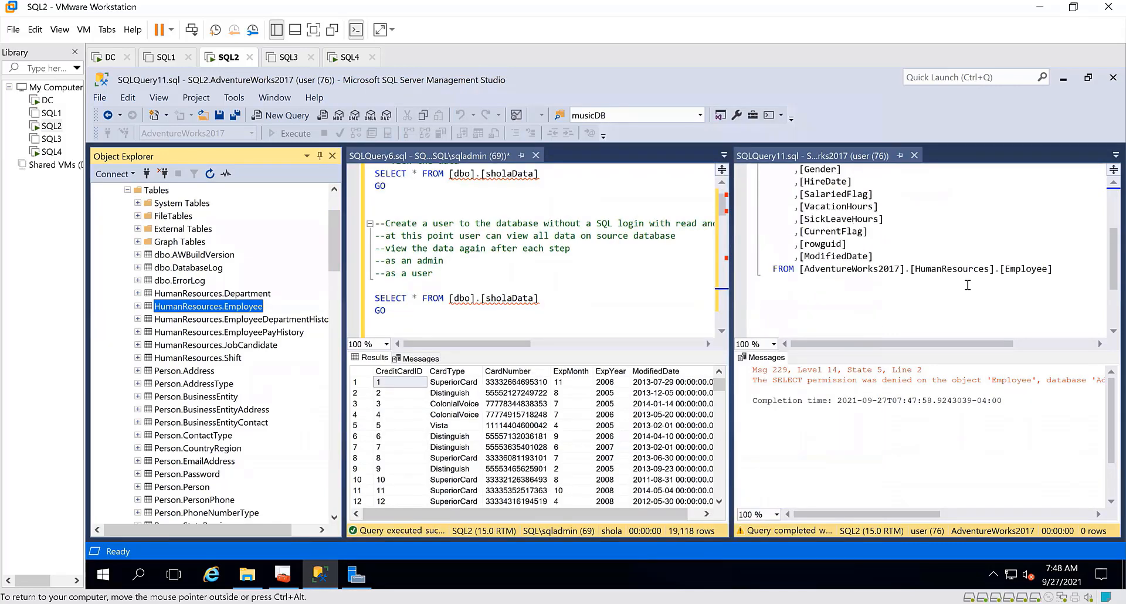
{"action": "left_click", "coordinate": [1072, 234]}
{"action": "left_click_drag", "start_coordinate": [827, 166], "coordinate": [705, 98]}
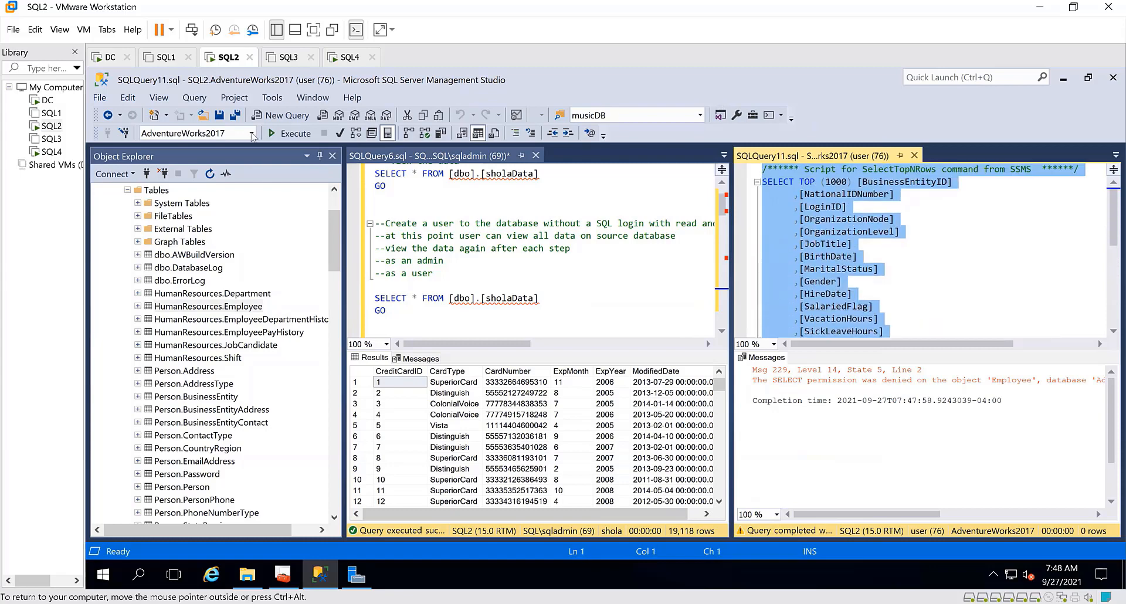
{"action": "left_click", "coordinate": [292, 134]}
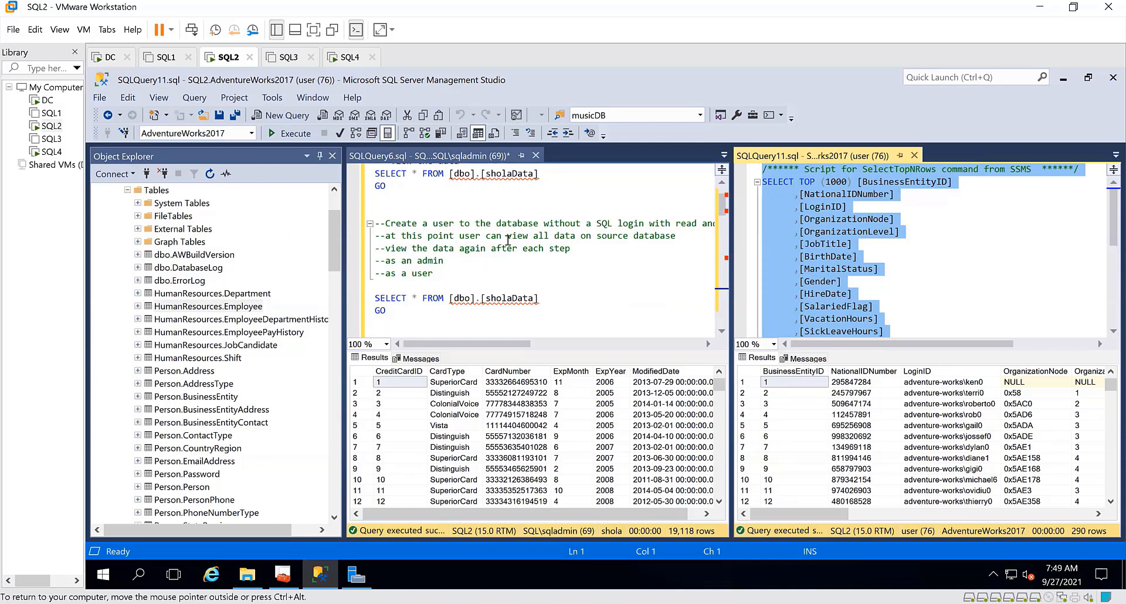
{"action": "scroll", "coordinate": [508, 240], "scroll_direction": "up", "scroll_amount": 1}
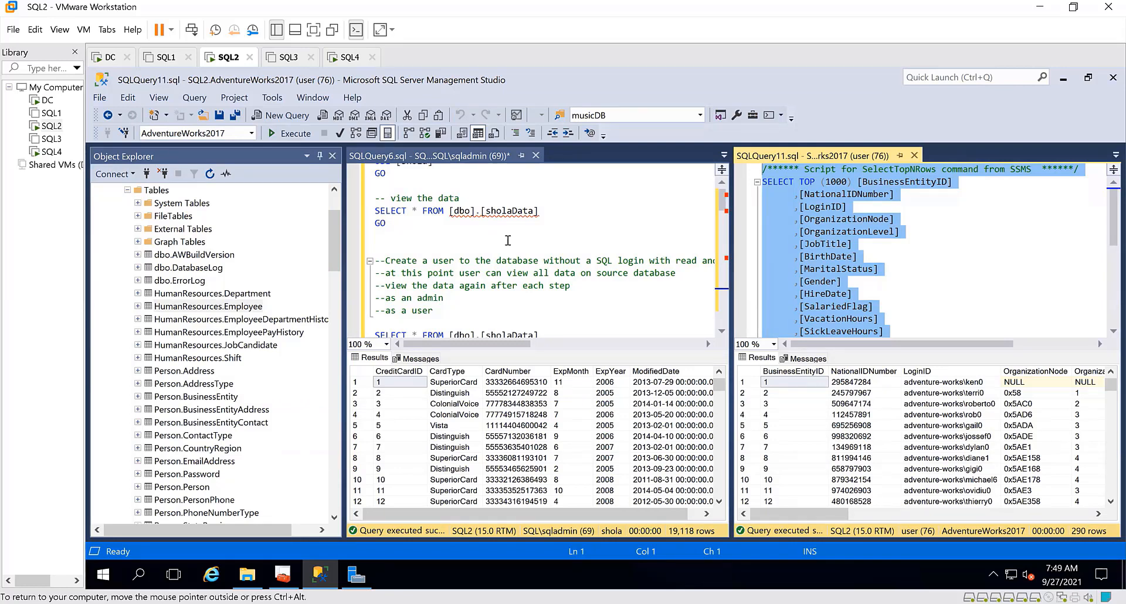
{"action": "scroll", "coordinate": [546, 239], "scroll_direction": "up", "scroll_amount": 1}
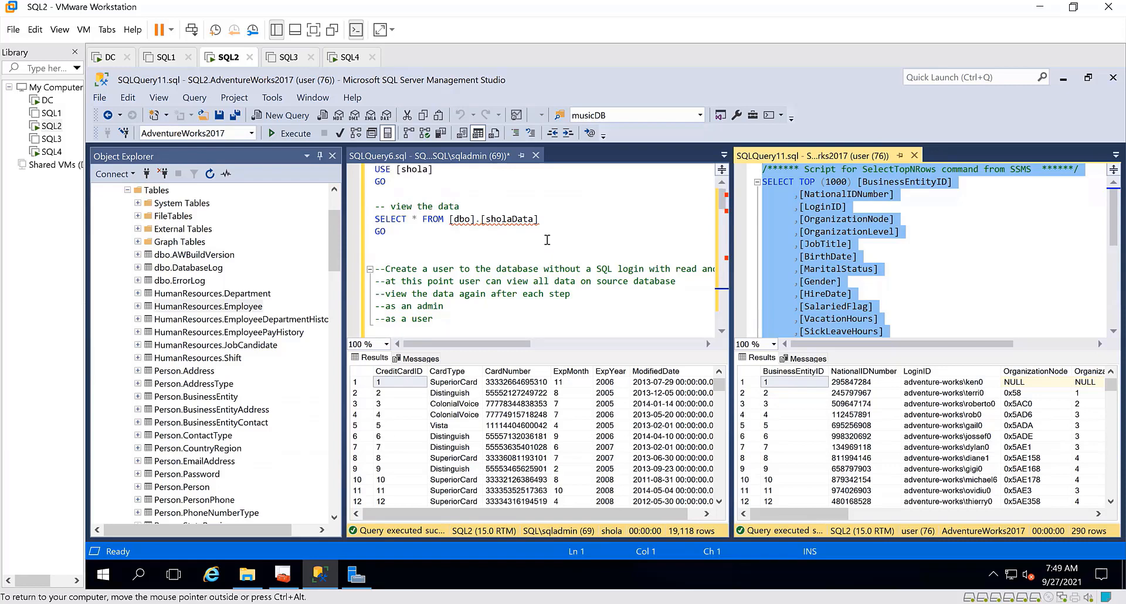
{"action": "mouse_move", "coordinate": [497, 219]}
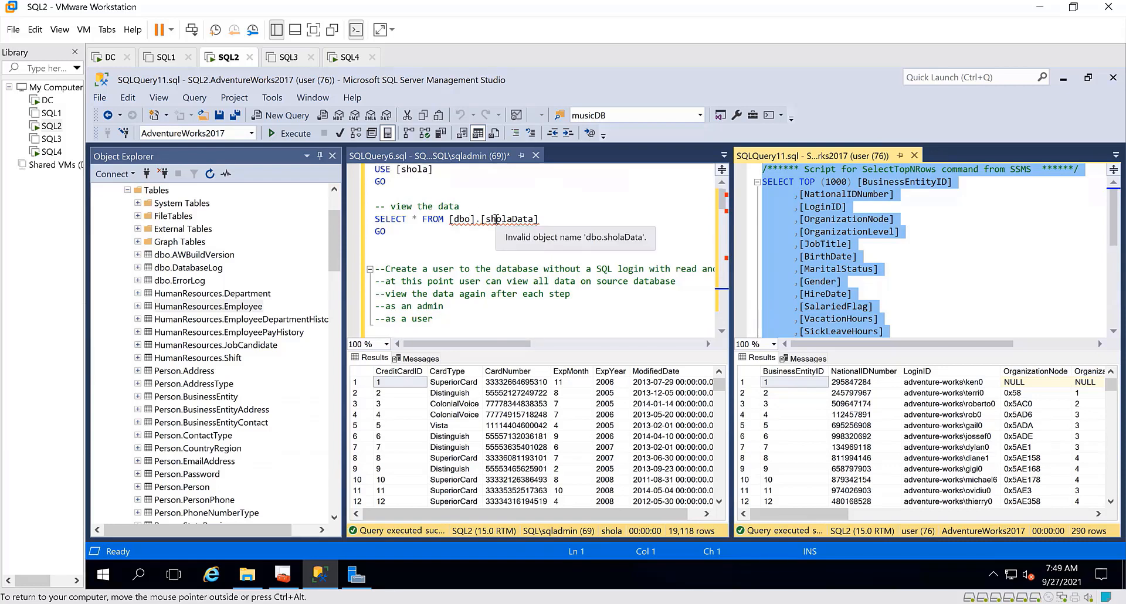